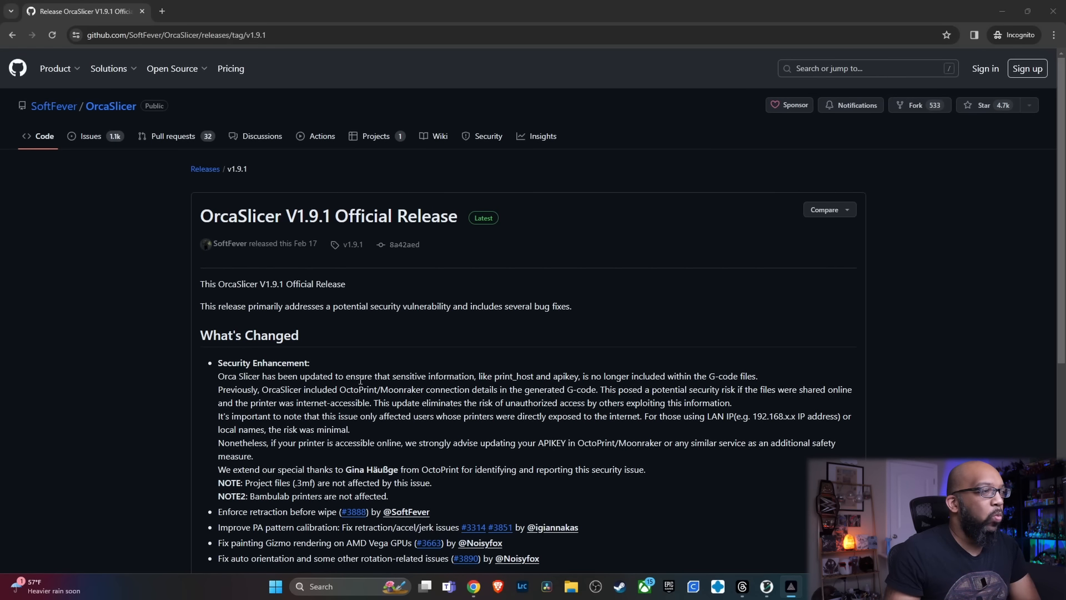
# Step: Review the OrcaSlicer V1.9.1 official release notes and its downloadable installer assets
pyautogui.scroll(-5, 345, 373)
pyautogui.scroll(-1, 343, 365)
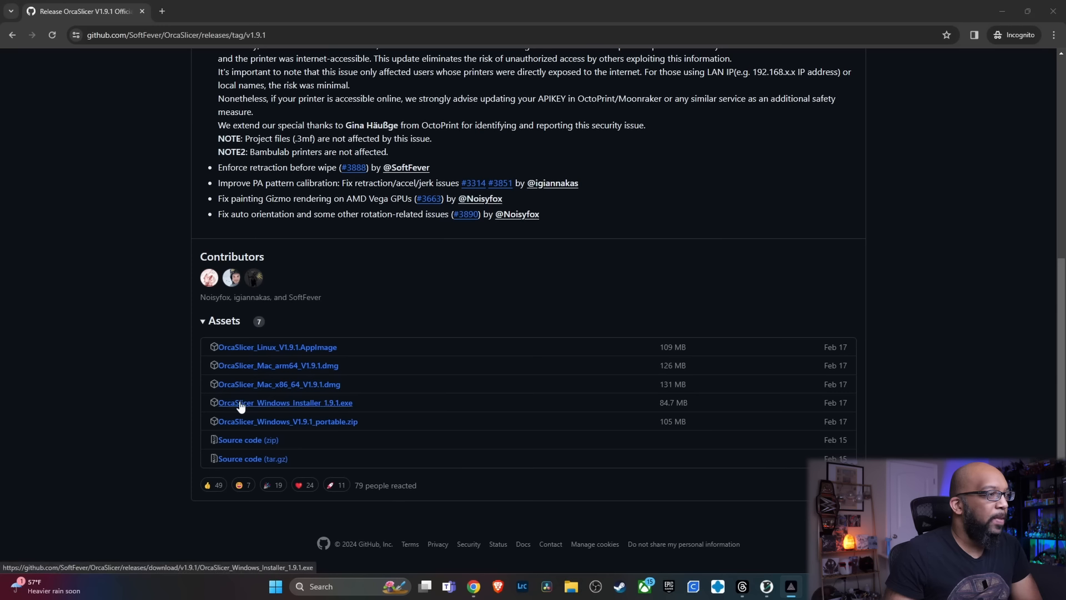
pyautogui.scroll(3, 214, 405)
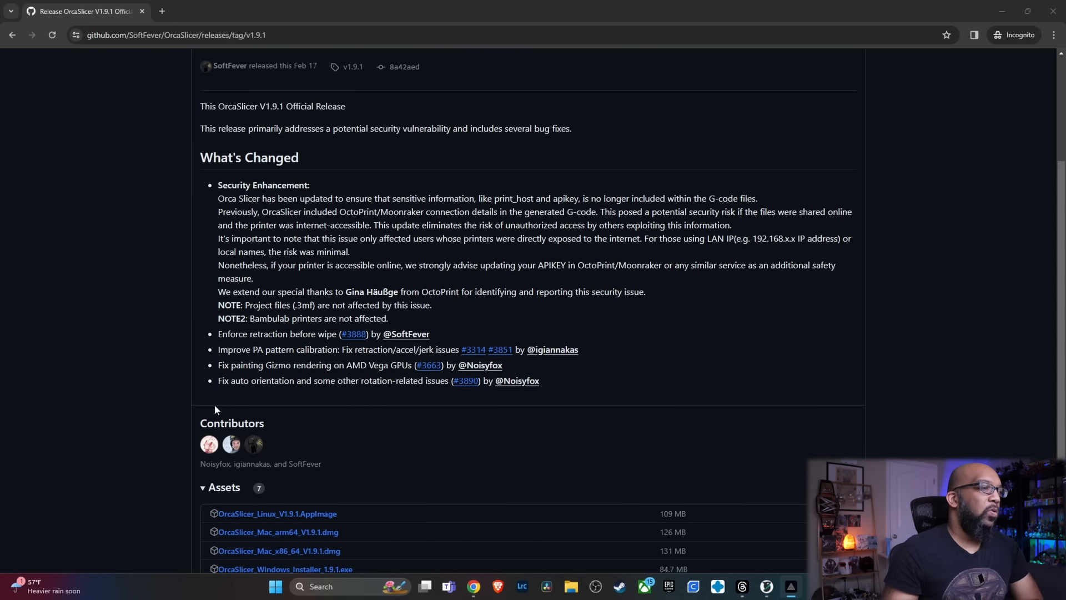
pyautogui.scroll(3, 214, 407)
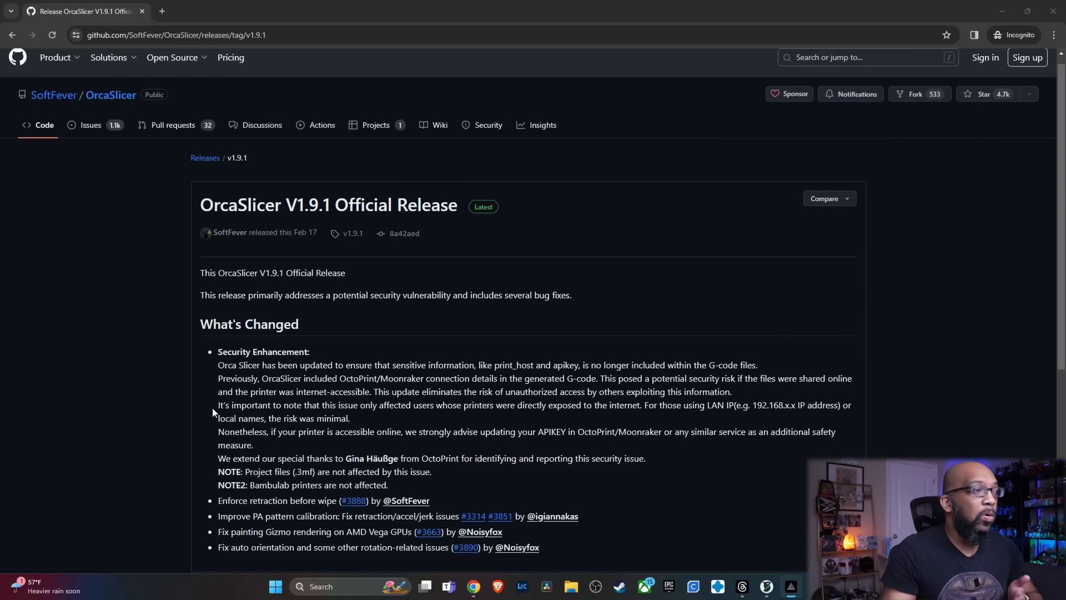
# Step: Go to the OrcaSlicer Nightly Builds release page and examine its downloadable V2.0.0 assets
pyautogui.hotkey('alt', 'Left')
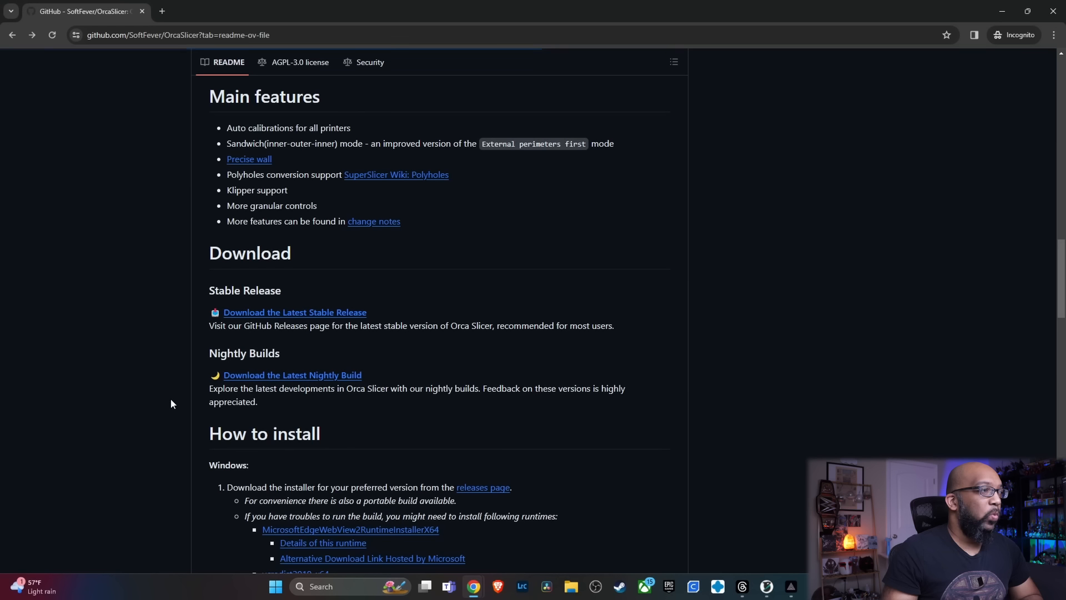
pyautogui.hotkey('alt', 'Right')
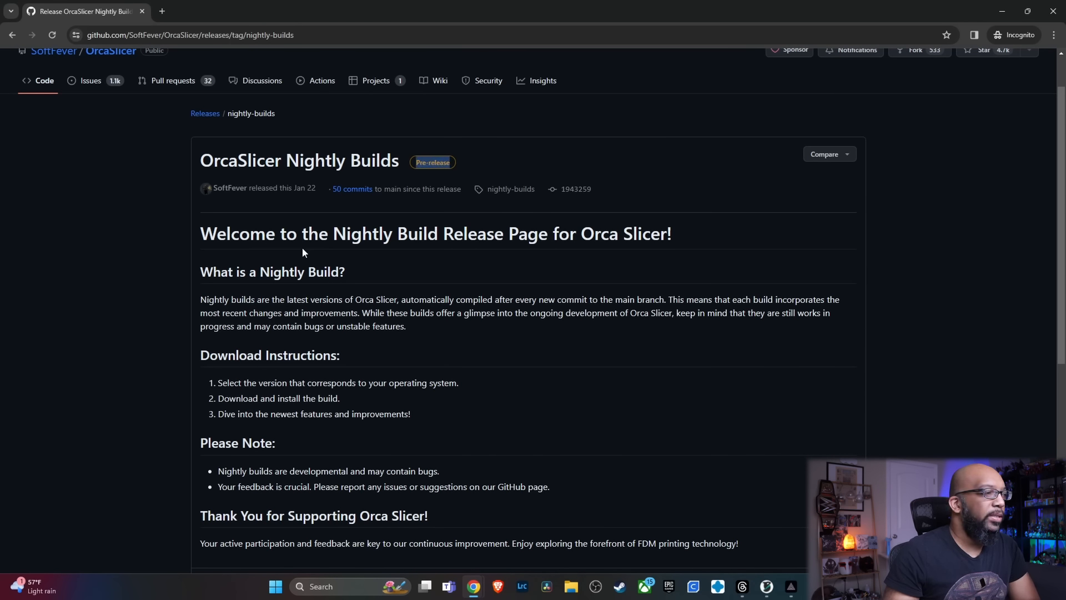
pyautogui.scroll(-4, 303, 247)
pyautogui.scroll(-2, 305, 255)
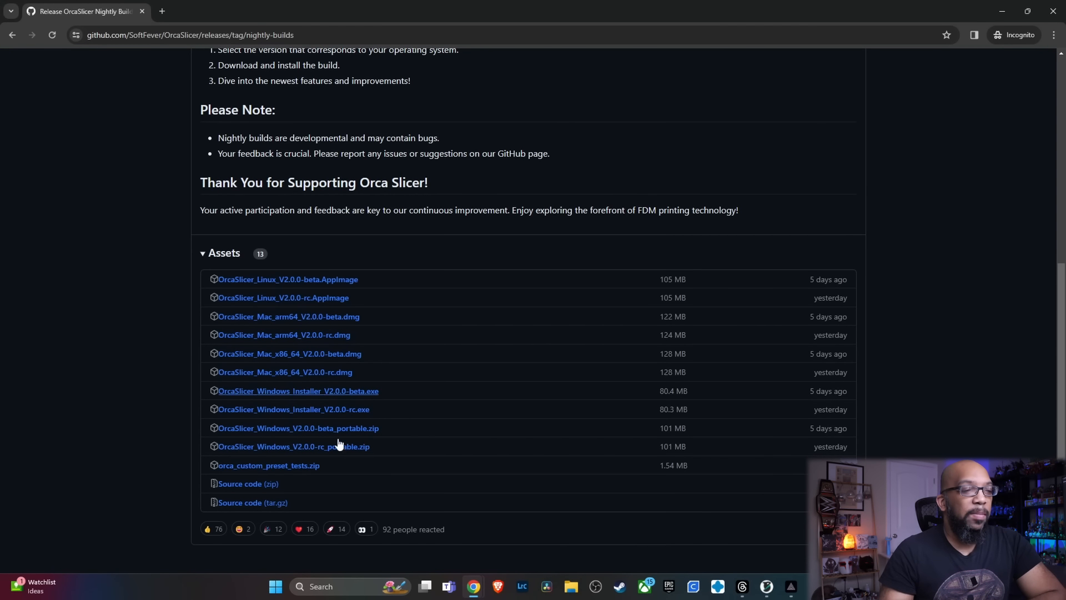
# Step: Switch to OrcaSlicer, filter the printer selection by "fl" and enable the Flashforge Adventurer 5M with 0.4mm and 0.6mm nozzles
pyautogui.click(767, 587)
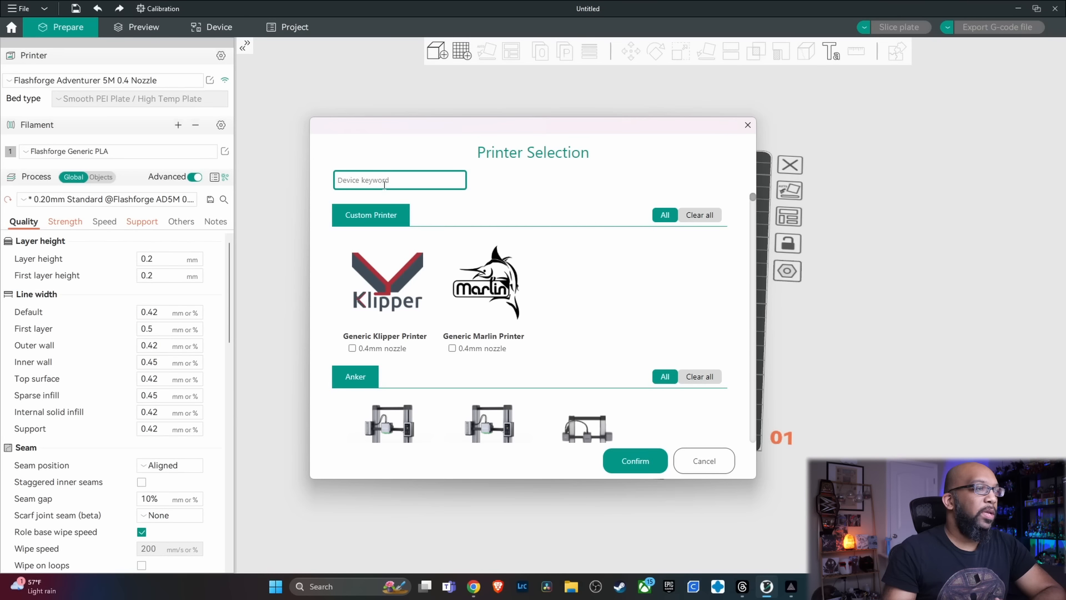
pyautogui.write('fl')
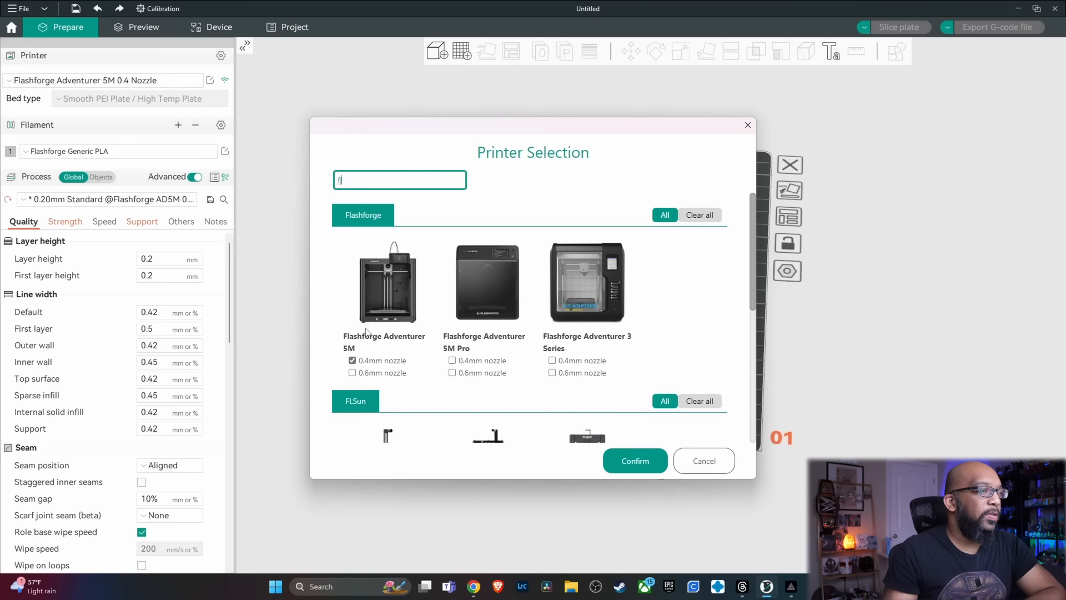
pyautogui.click(352, 360)
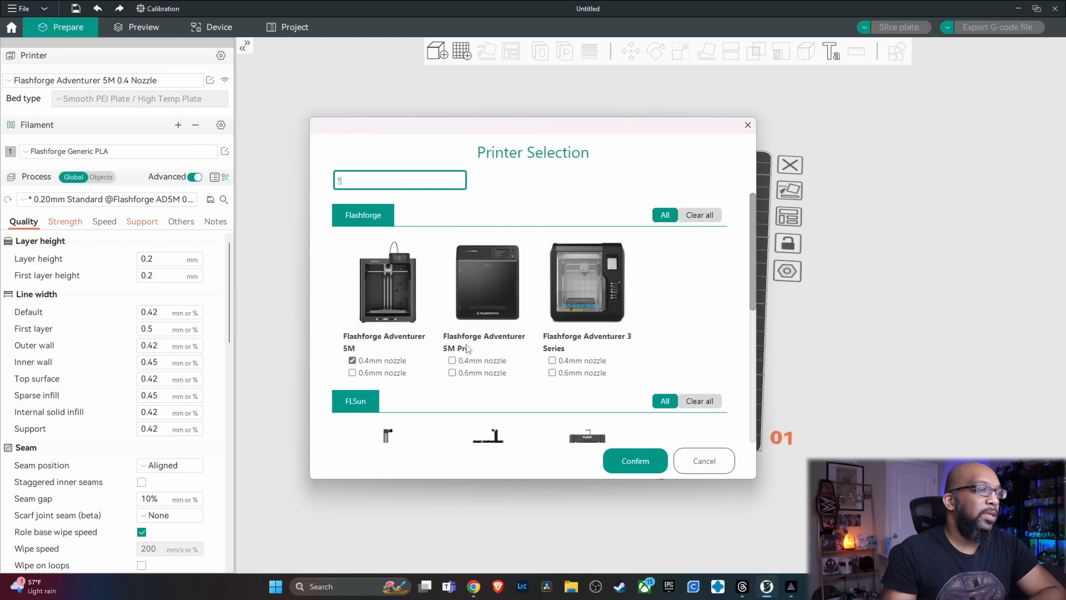
pyautogui.click(352, 374)
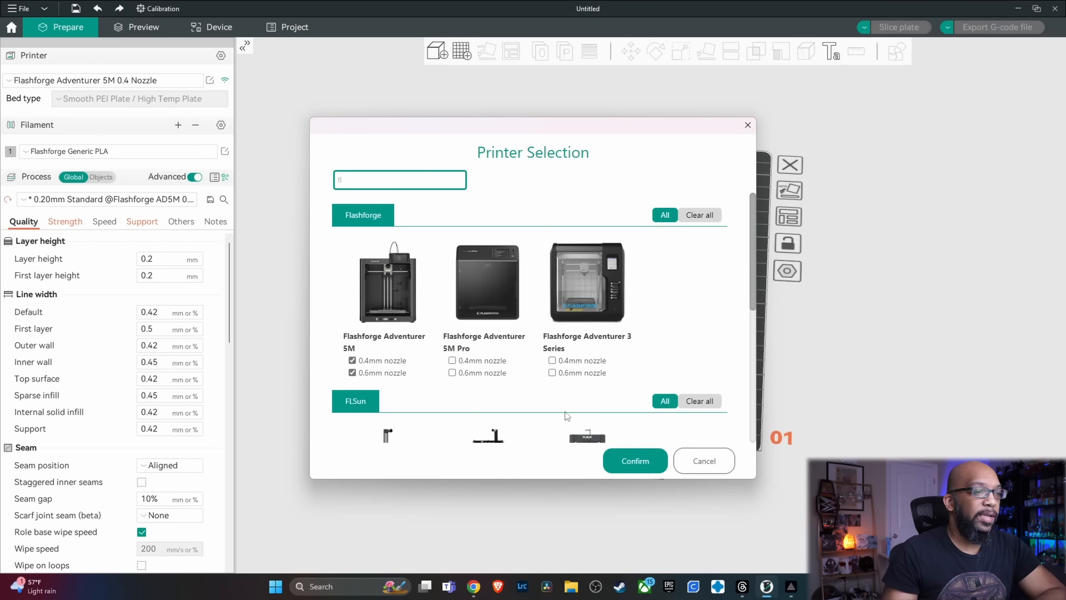
pyautogui.click(634, 470)
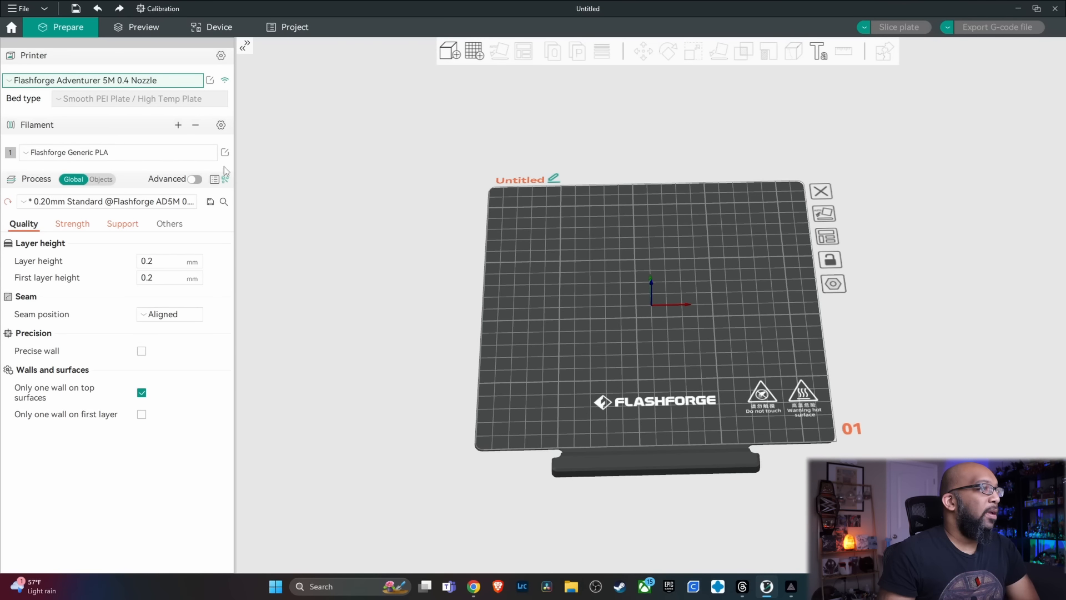
# Step: Switch the printer preset to Flashforge Adventurer 5M 0.6 Nozzle, transferring the changed process settings
pyautogui.click(133, 81)
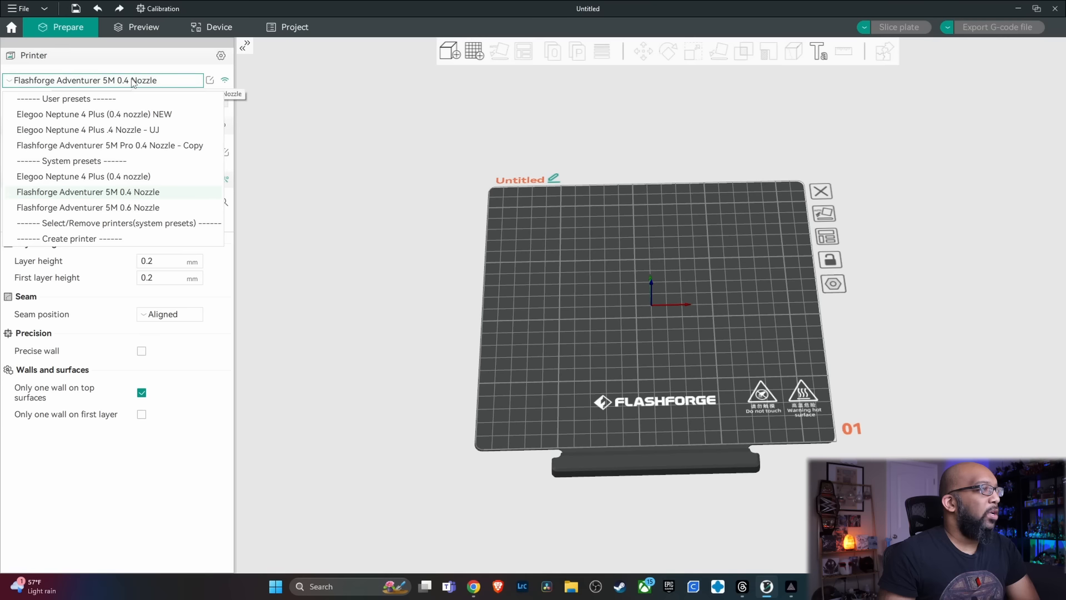
pyautogui.click(81, 208)
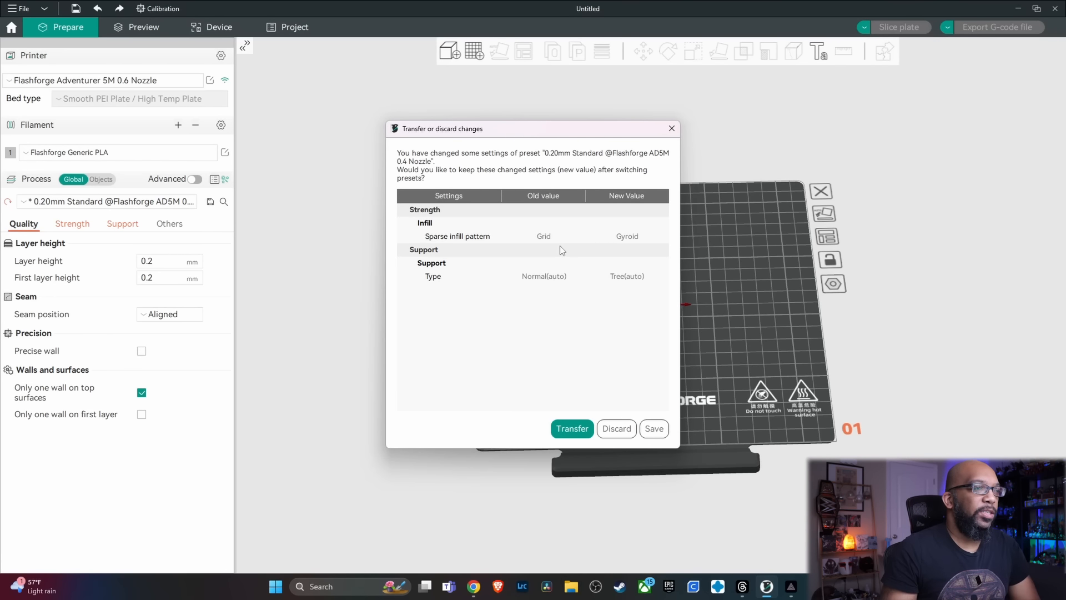
pyautogui.click(572, 428)
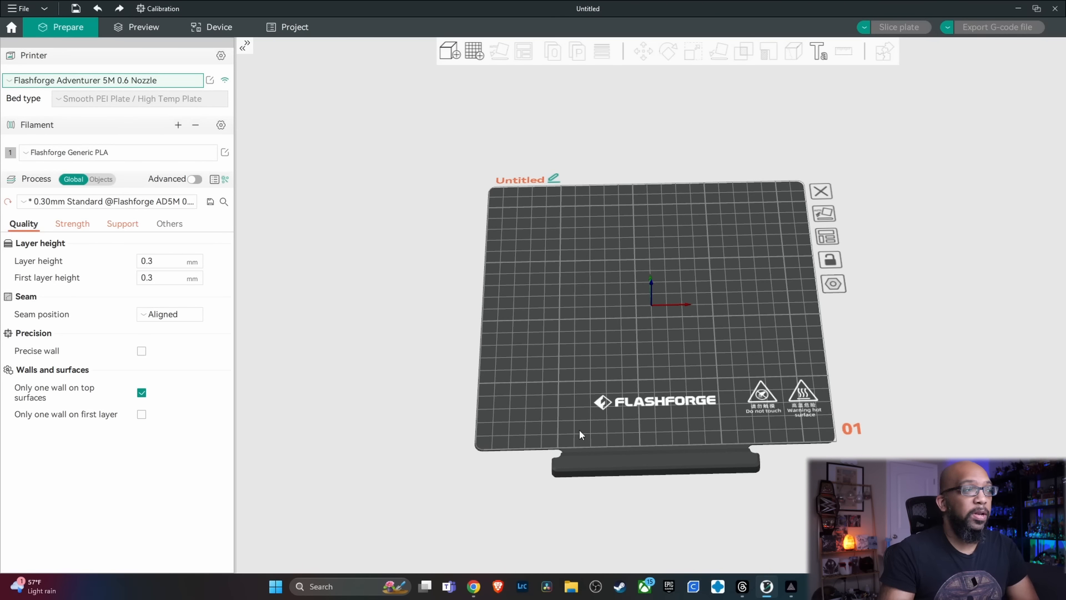
# Step: Set the printer preset back to Flashforge Adventurer 5M 0.4 Nozzle and transfer the changed process settings
pyautogui.click(142, 82)
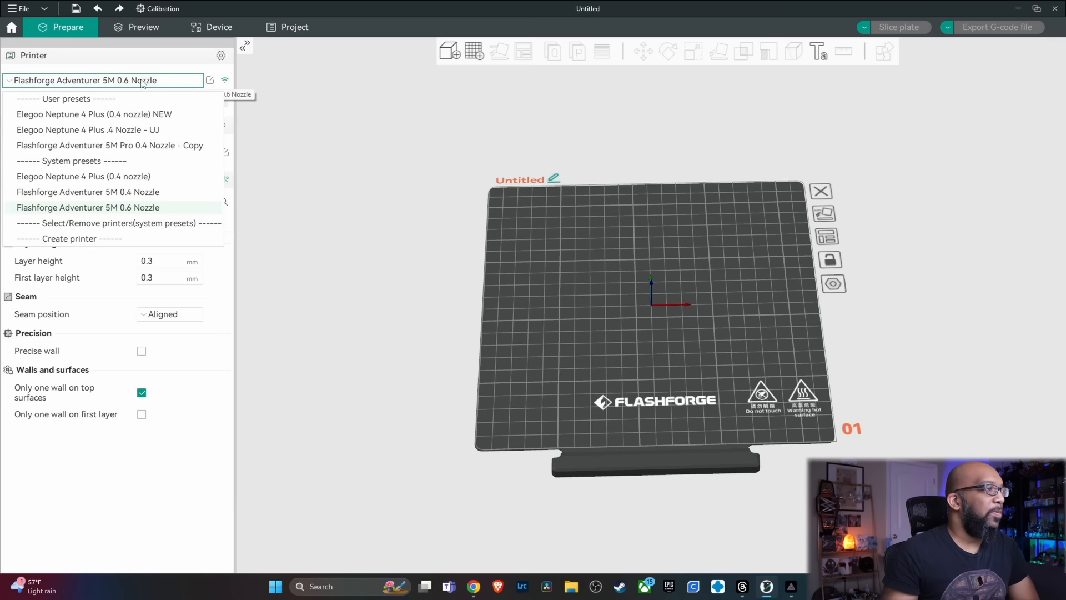
pyautogui.click(138, 192)
pyautogui.click(565, 428)
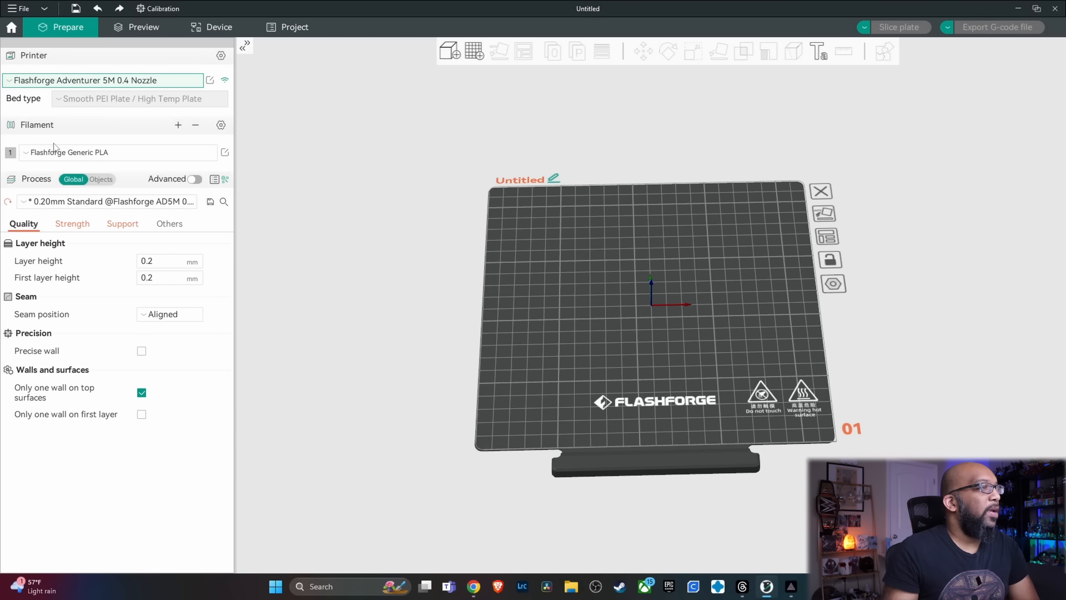
# Step: Check which filament presets are available and look through the system filaments without changing the selection
pyautogui.click(122, 154)
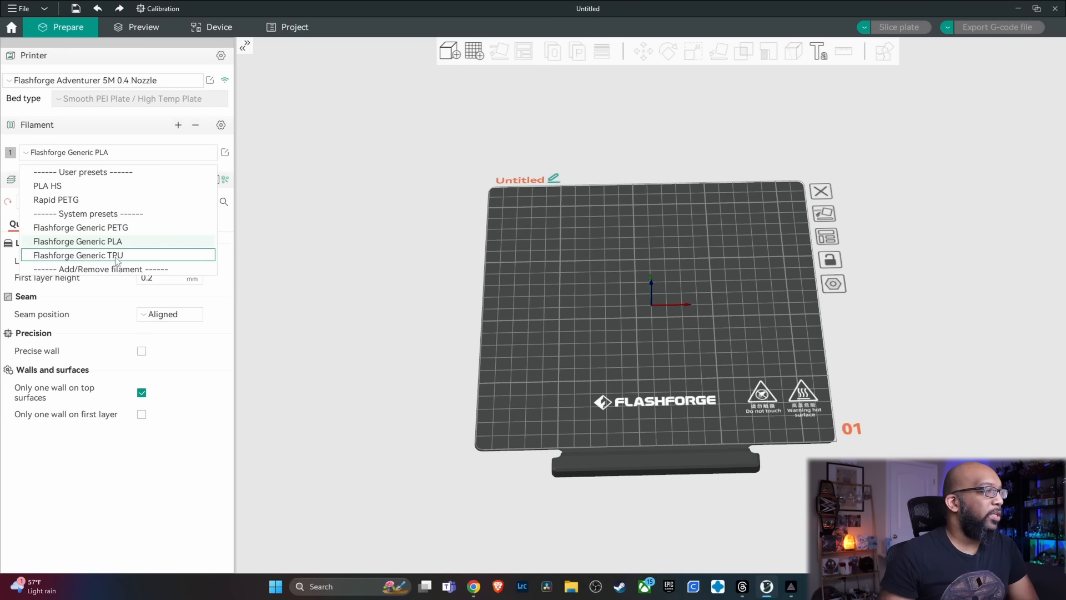
pyautogui.click(68, 269)
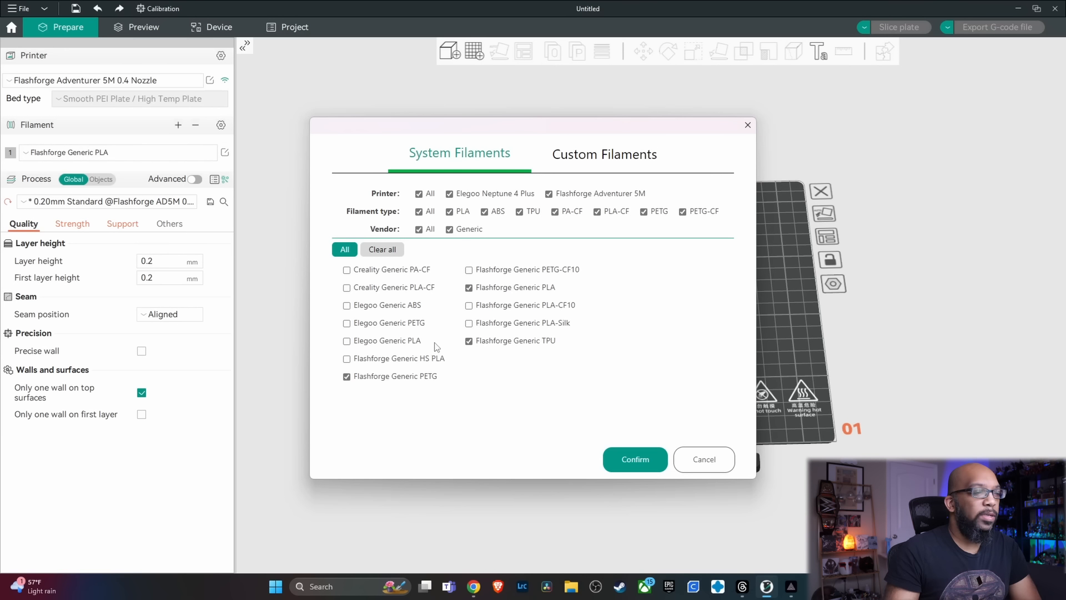
pyautogui.click(705, 461)
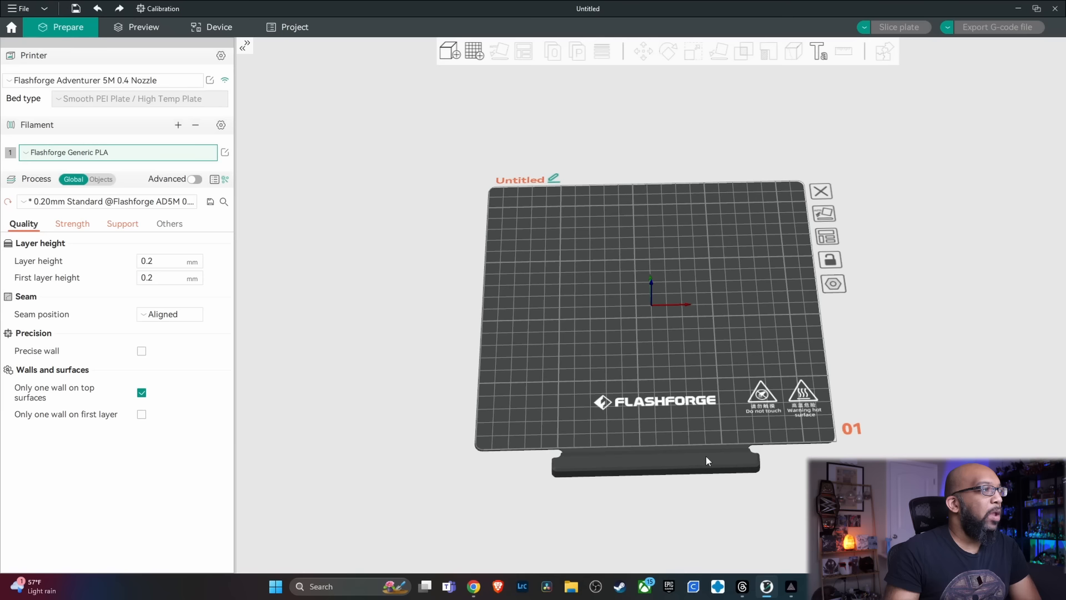
pyautogui.click(132, 157)
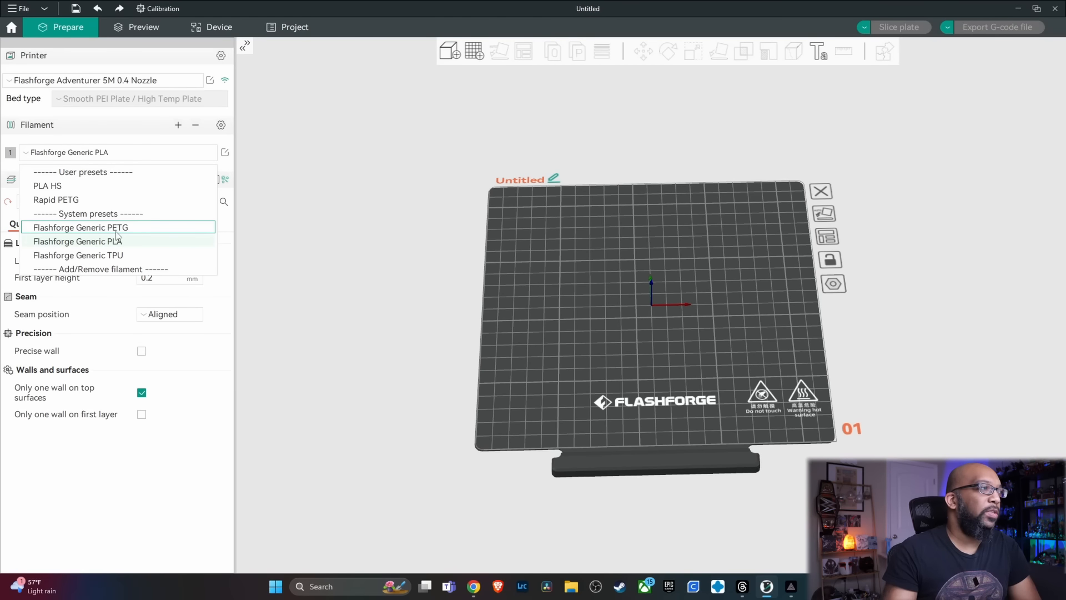
pyautogui.click(314, 180)
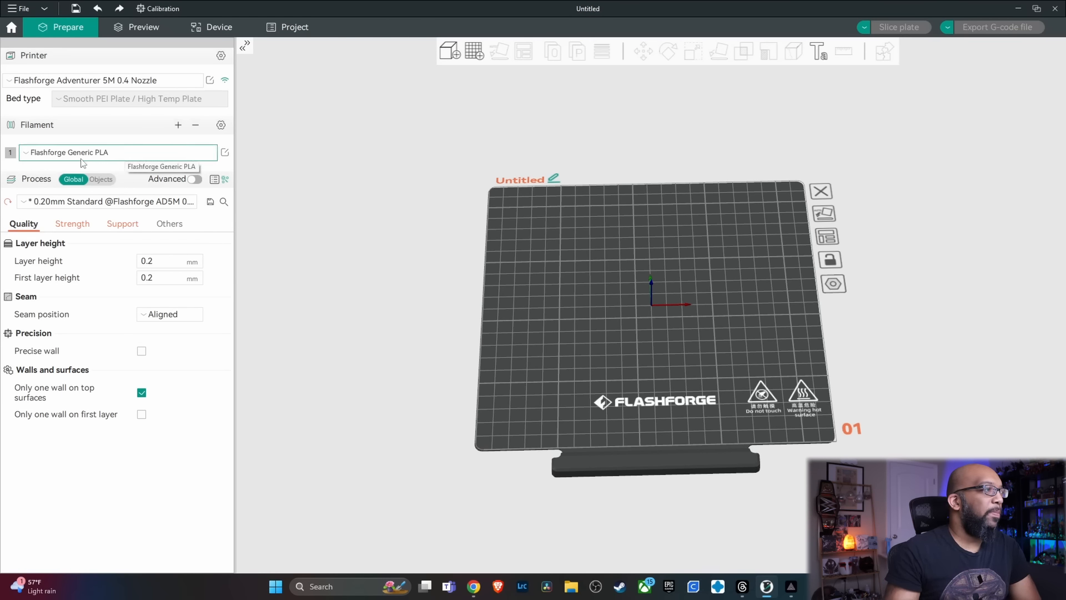
# Step: Review the Flashforge Generic PLA filament settings in basic and advanced mode, including temperatures, pressure advance and max volumetric speed
pyautogui.click(226, 153)
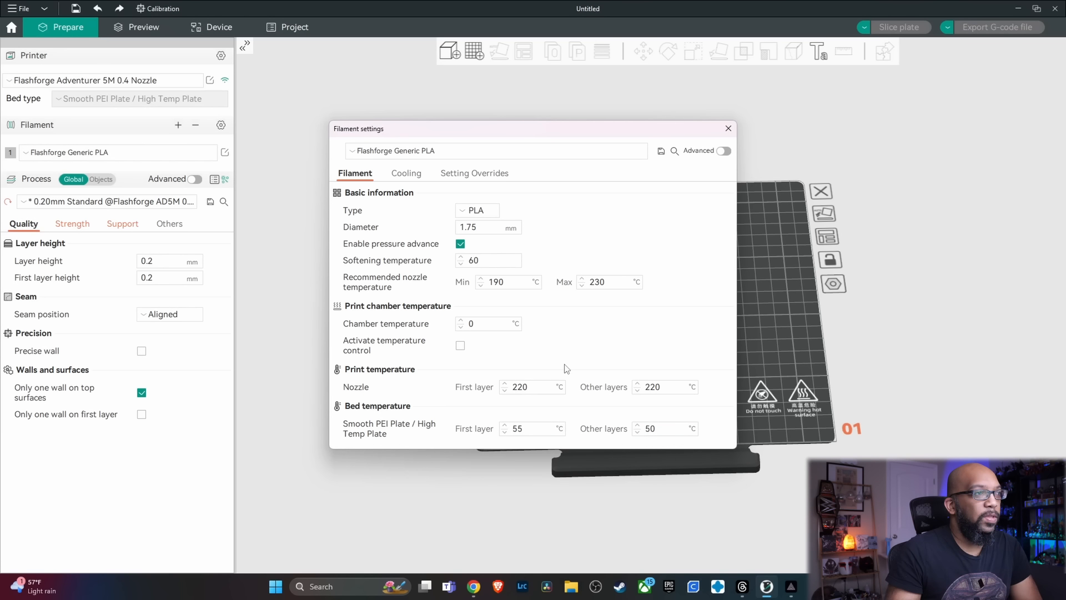
pyautogui.click(723, 151)
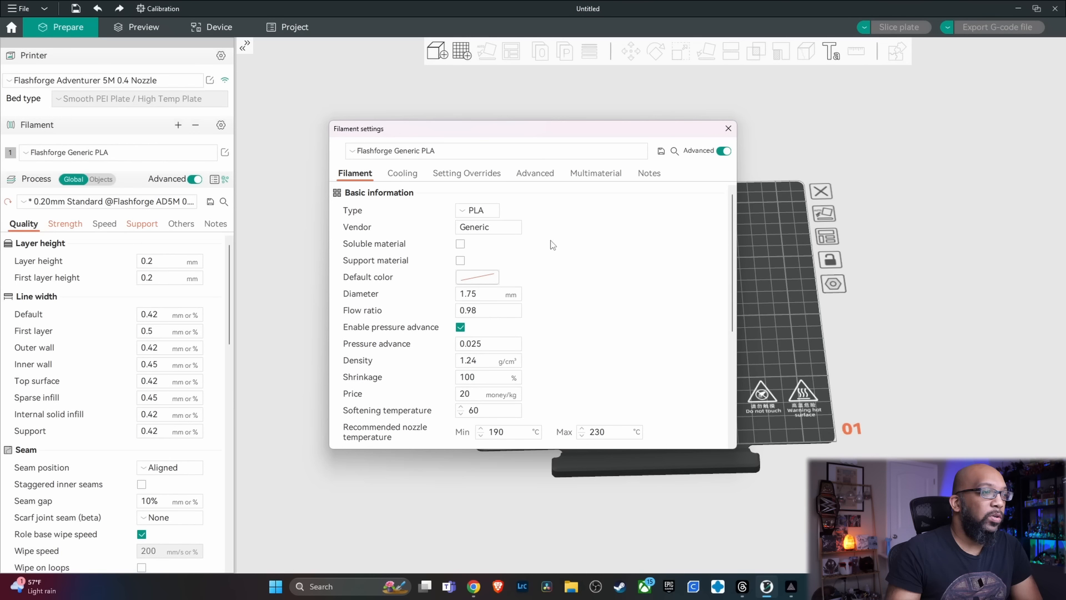
pyautogui.scroll(-5, 533, 279)
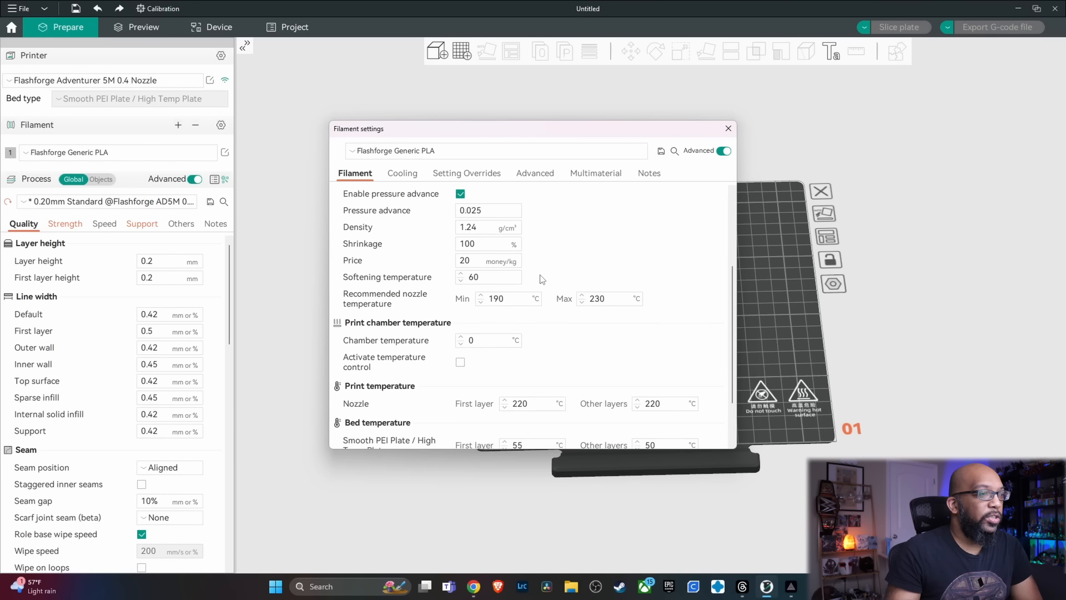
pyautogui.scroll(-2, 577, 267)
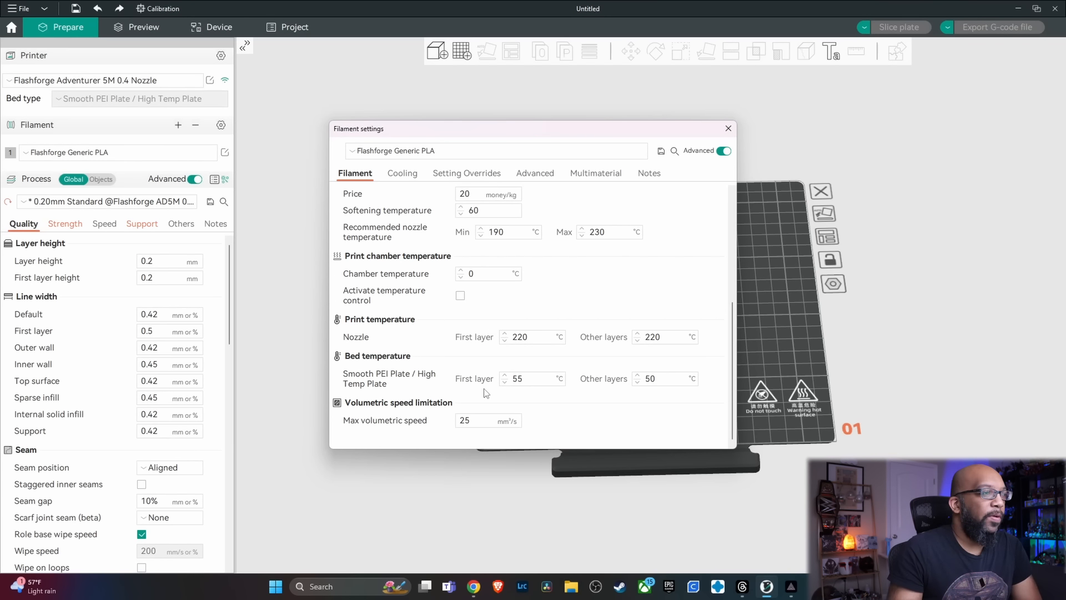
pyautogui.scroll(1, 480, 385)
pyautogui.scroll(6, 481, 385)
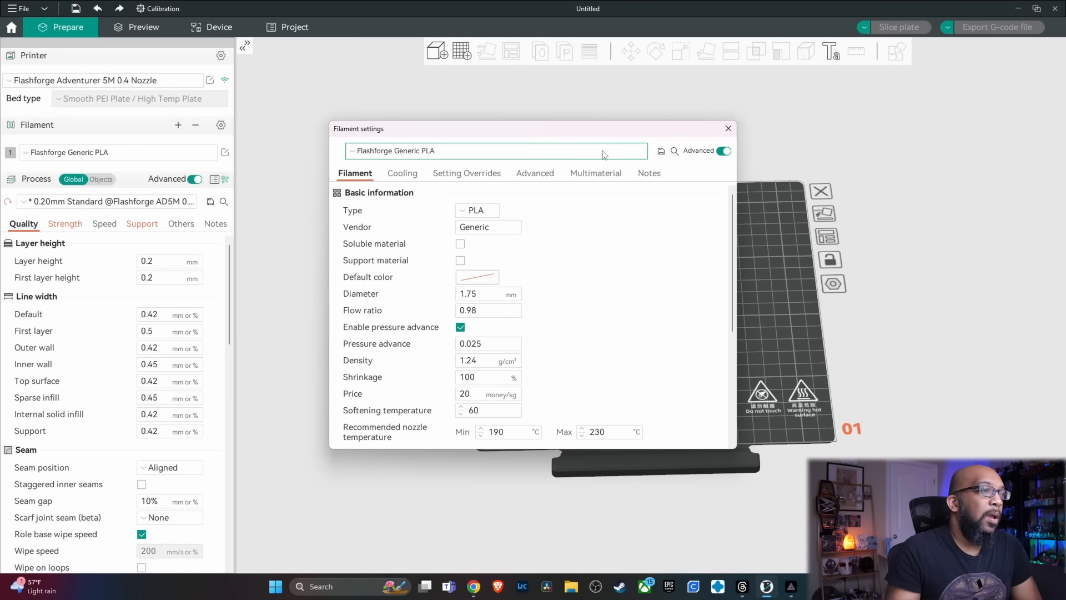
pyautogui.scroll(-3, 503, 304)
pyautogui.click(723, 151)
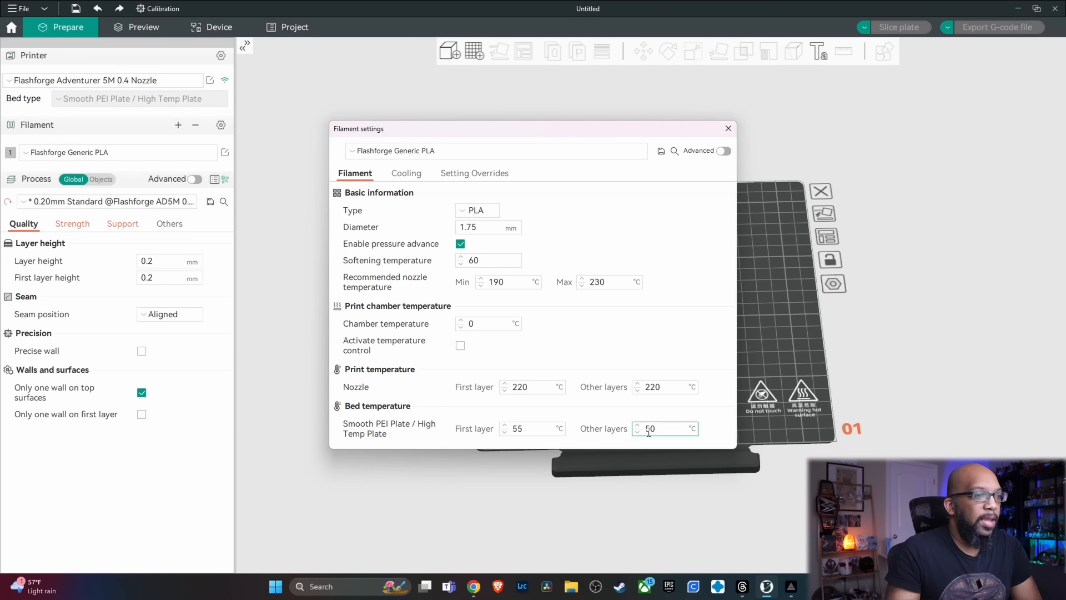
pyautogui.click(727, 128)
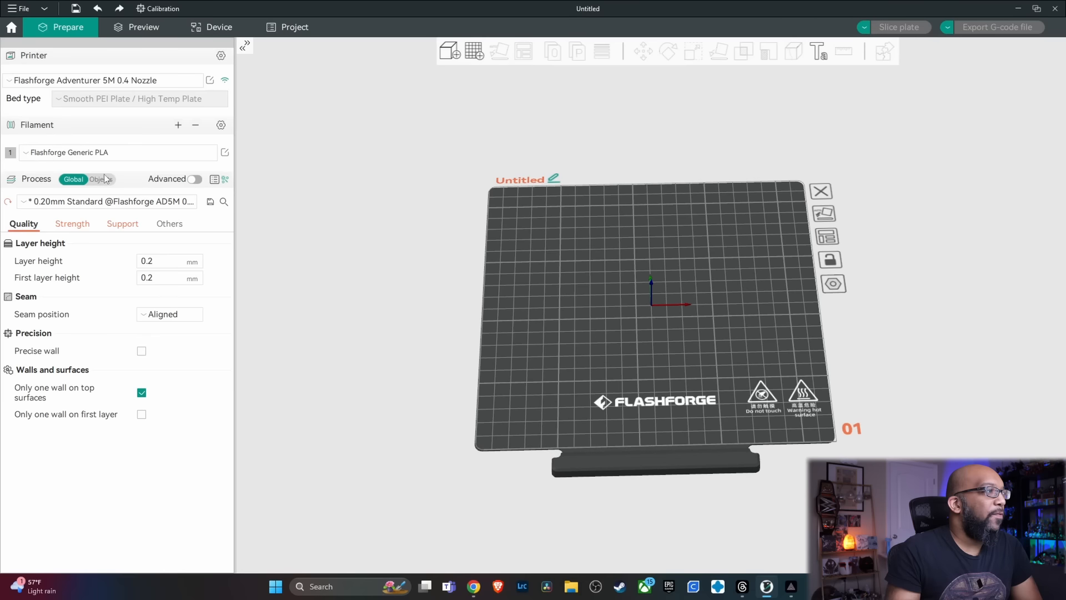
# Step: Switch the filament to Flashforge Generic TPU and review its temperatures, flow and max volumetric speed with advanced settings shown
pyautogui.click(112, 154)
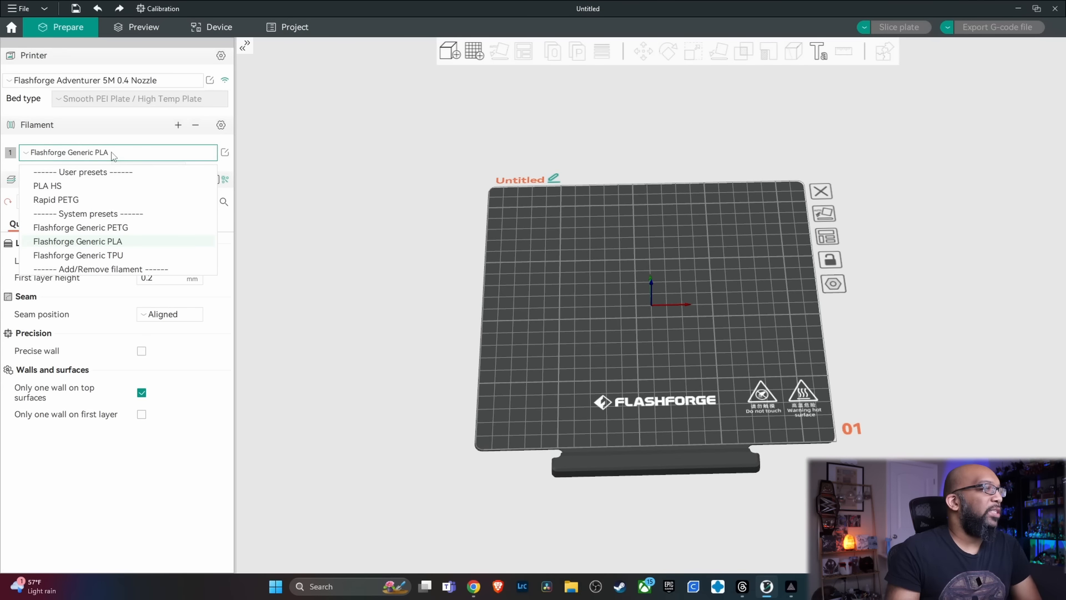
pyautogui.click(110, 259)
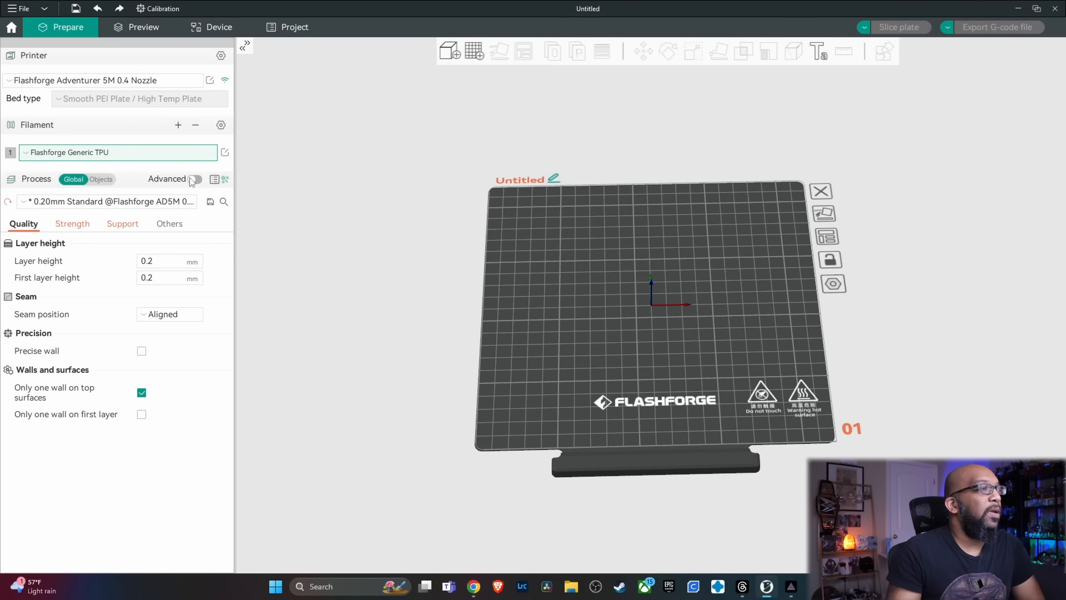
pyautogui.click(227, 155)
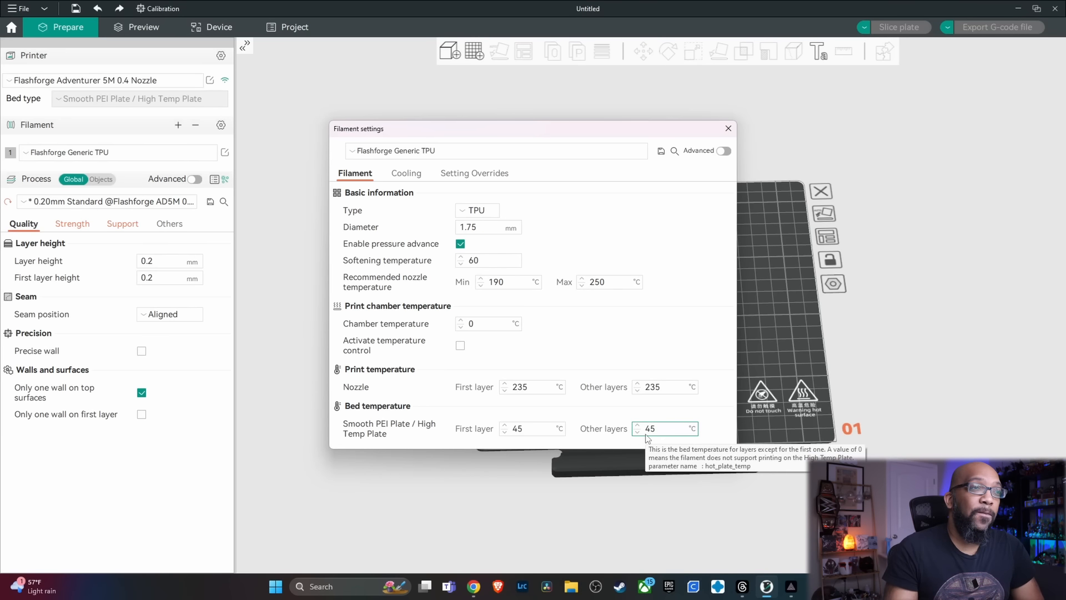
pyautogui.click(724, 153)
pyautogui.scroll(-3, 533, 300)
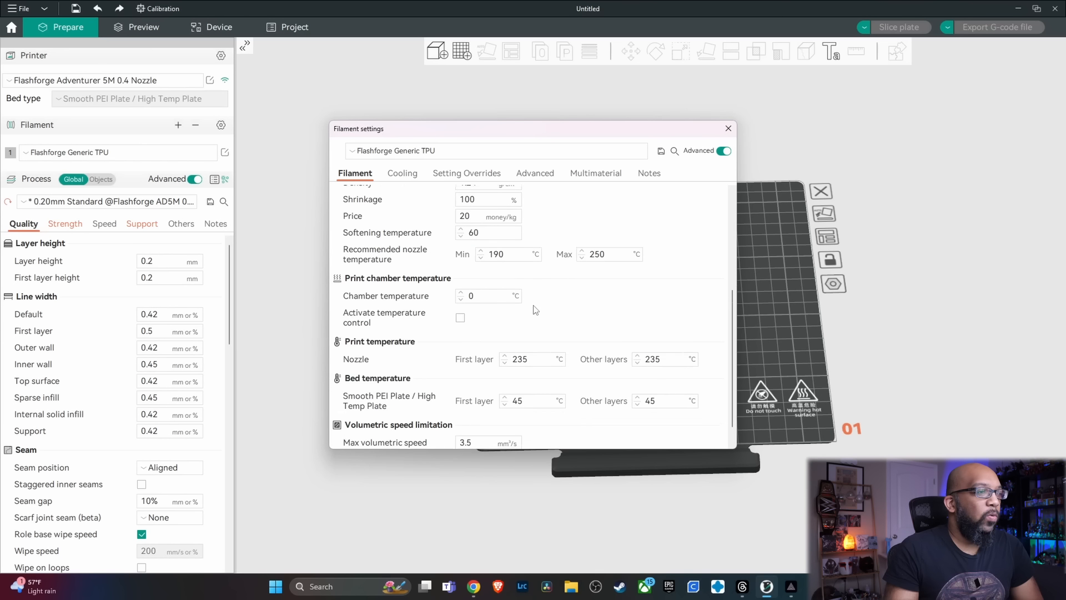
pyautogui.scroll(-1, 535, 310)
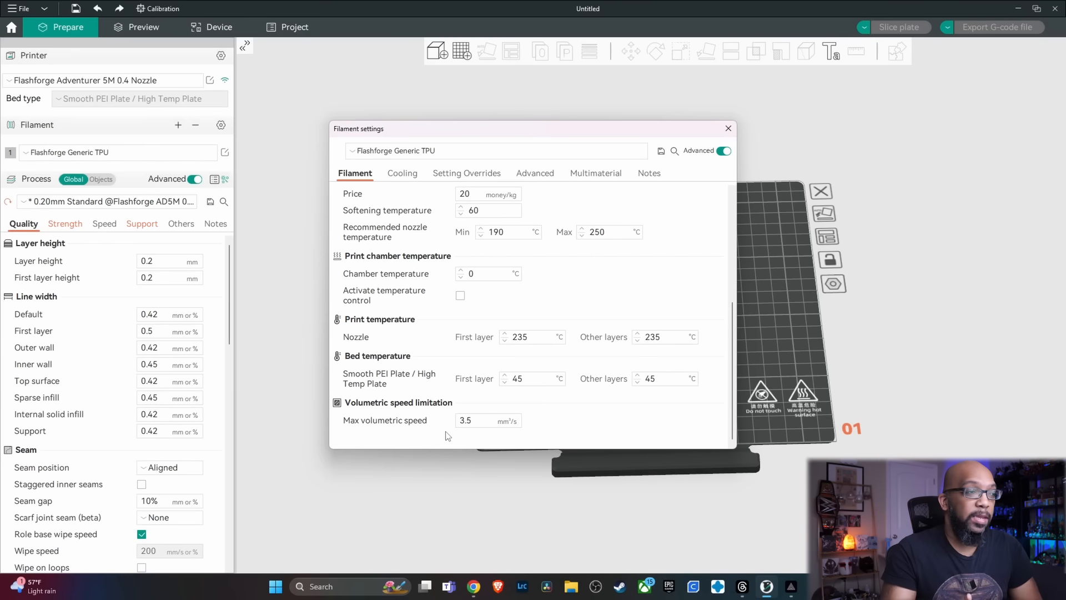
pyautogui.scroll(6, 446, 436)
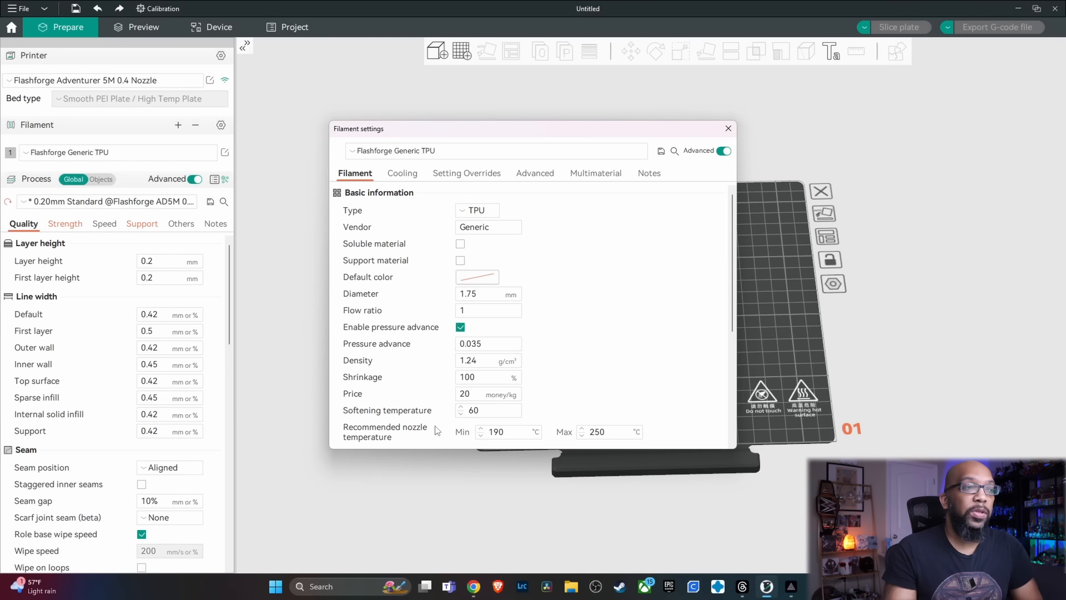
pyautogui.click(728, 128)
# Step: Switch the filament to the PLA HS user preset
pyautogui.click(128, 154)
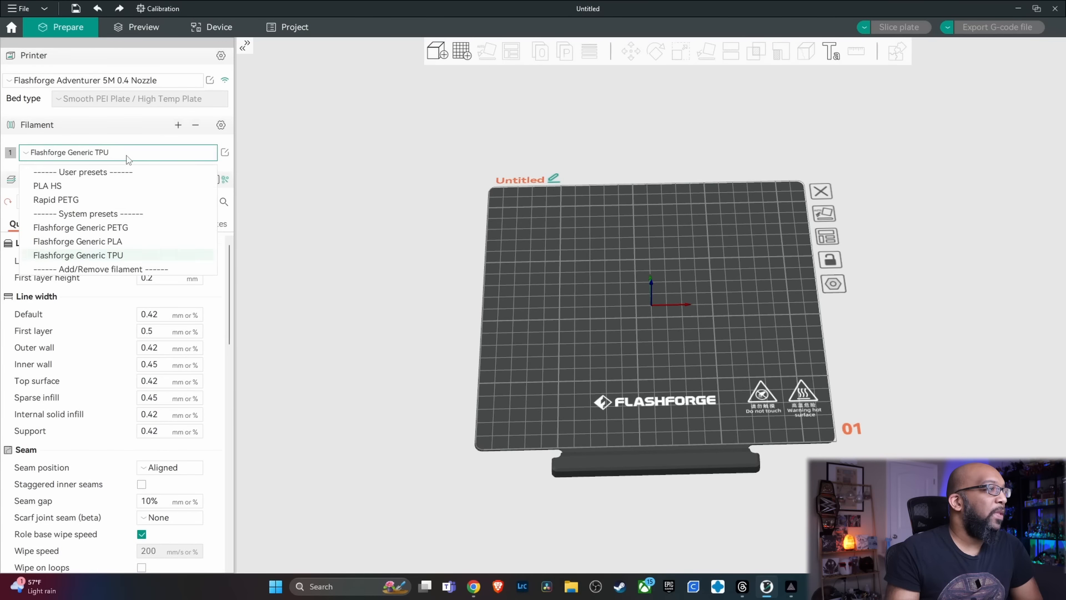
pyautogui.click(69, 187)
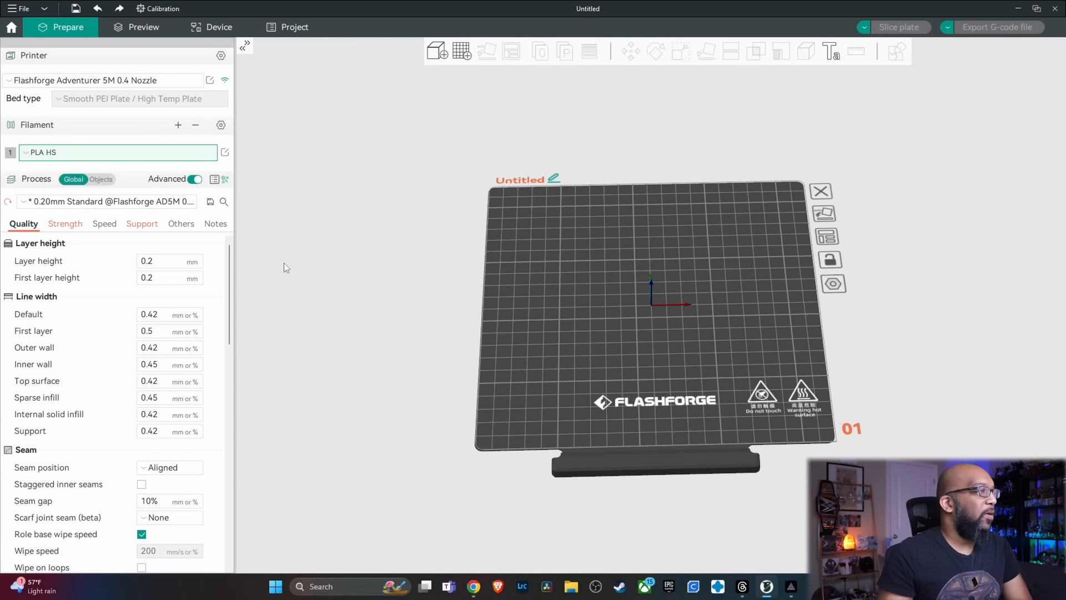
pyautogui.scroll(-1, 286, 267)
pyautogui.scroll(1, 284, 262)
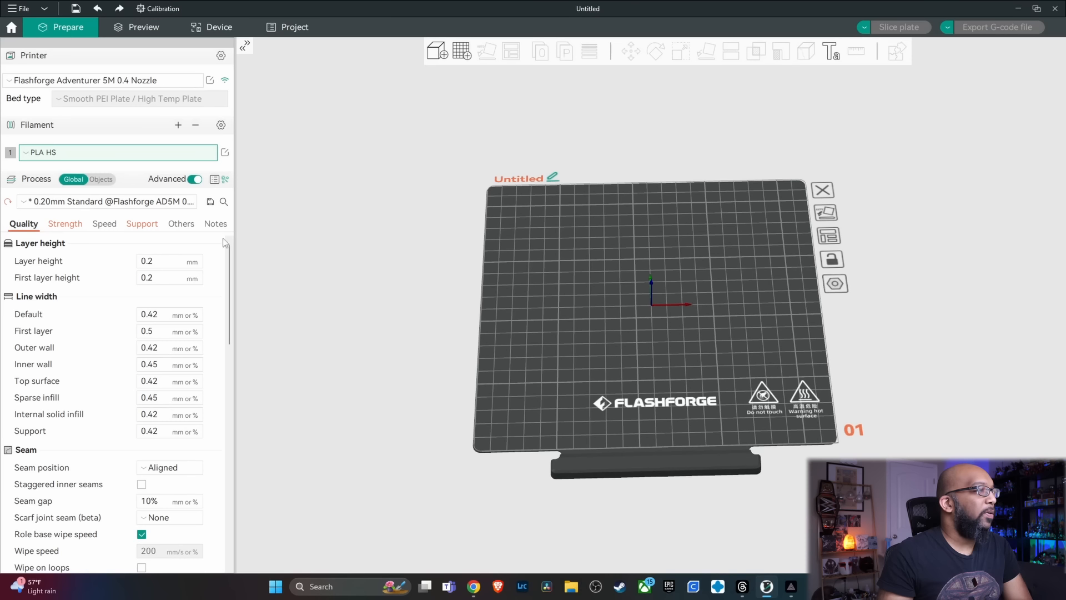
# Step: Check the available process presets, keeping 0.20mm Standard, and hide the advanced process settings
pyautogui.click(54, 202)
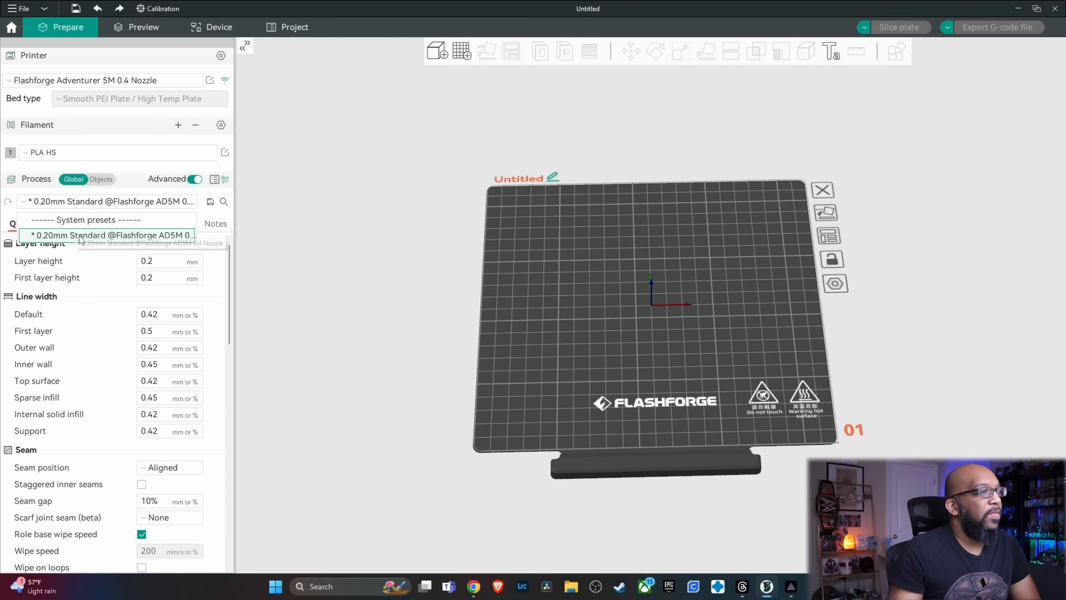
pyautogui.click(352, 247)
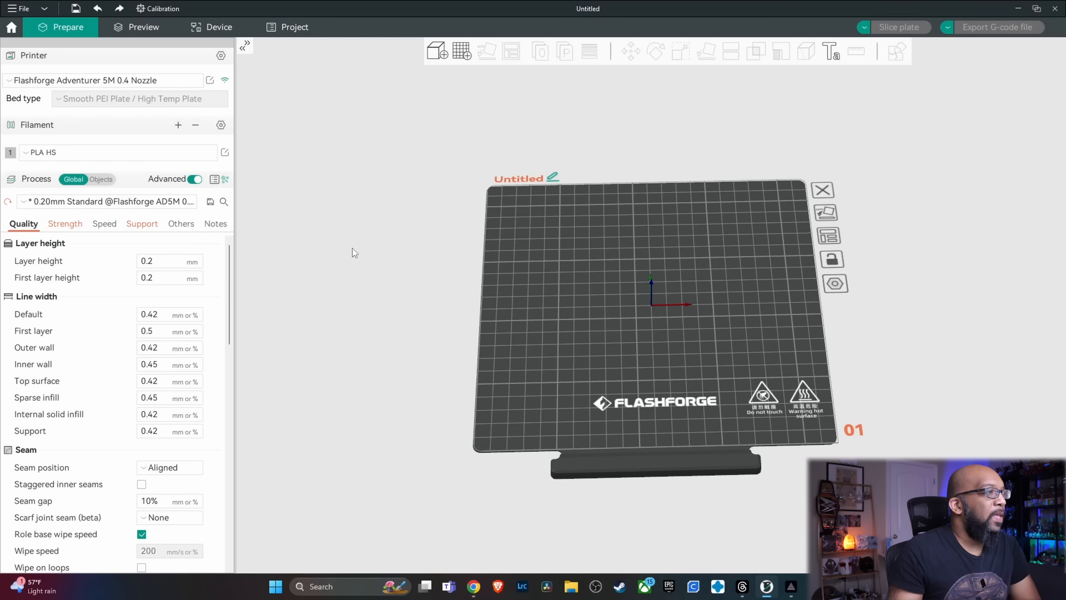
pyautogui.click(195, 179)
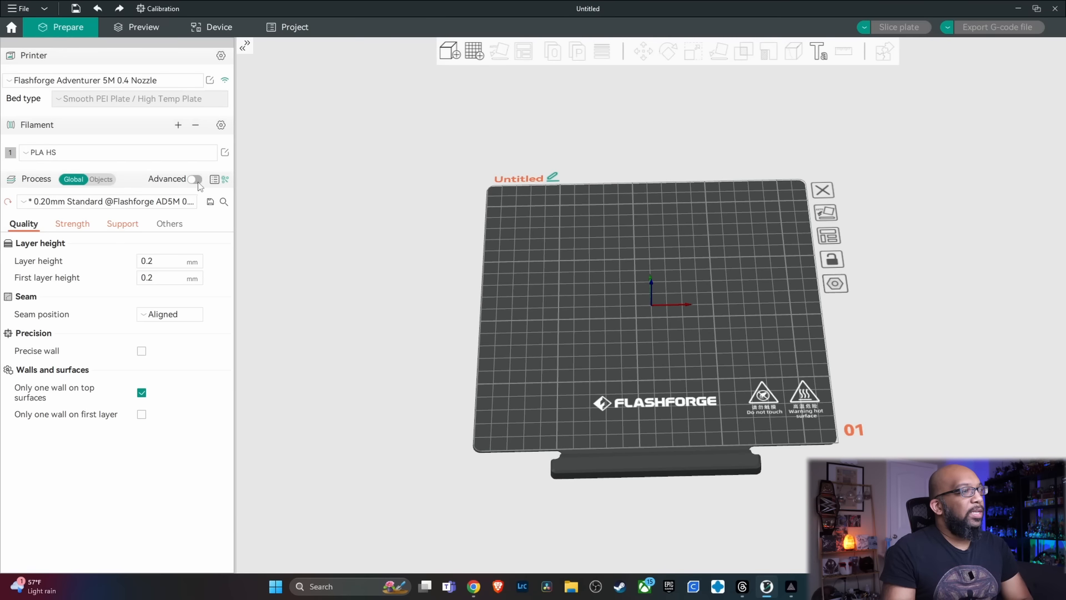
pyautogui.click(195, 179)
pyautogui.click(195, 179)
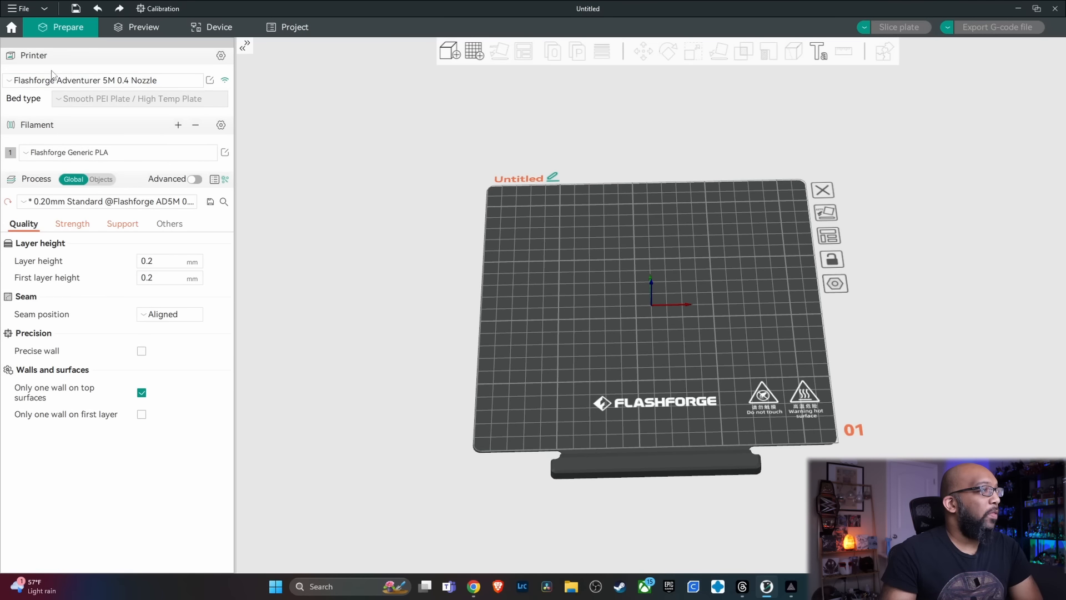
# Step: Examine the minimum and maximum layer height limits in the printer's extruder settings with advanced options shown
pyautogui.click(211, 82)
pyautogui.click(720, 149)
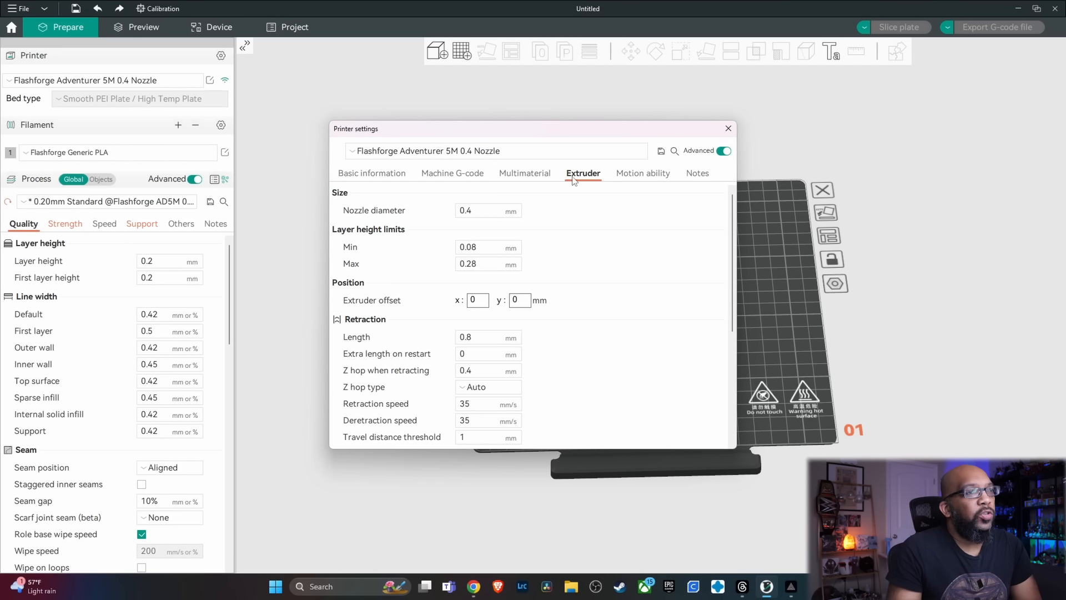
pyautogui.click(723, 151)
pyautogui.click(724, 152)
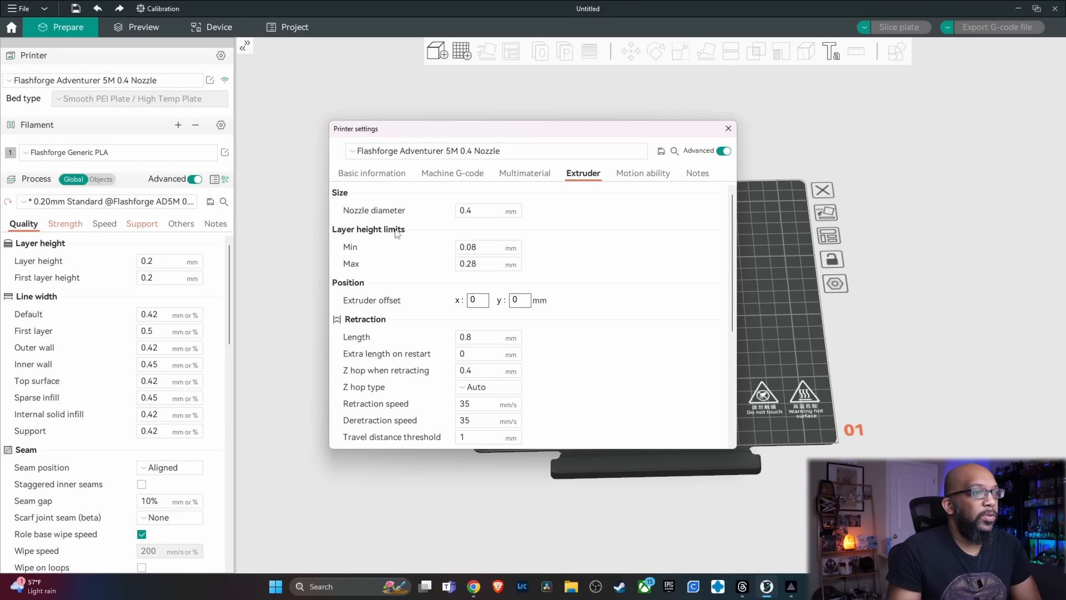
pyautogui.click(467, 247)
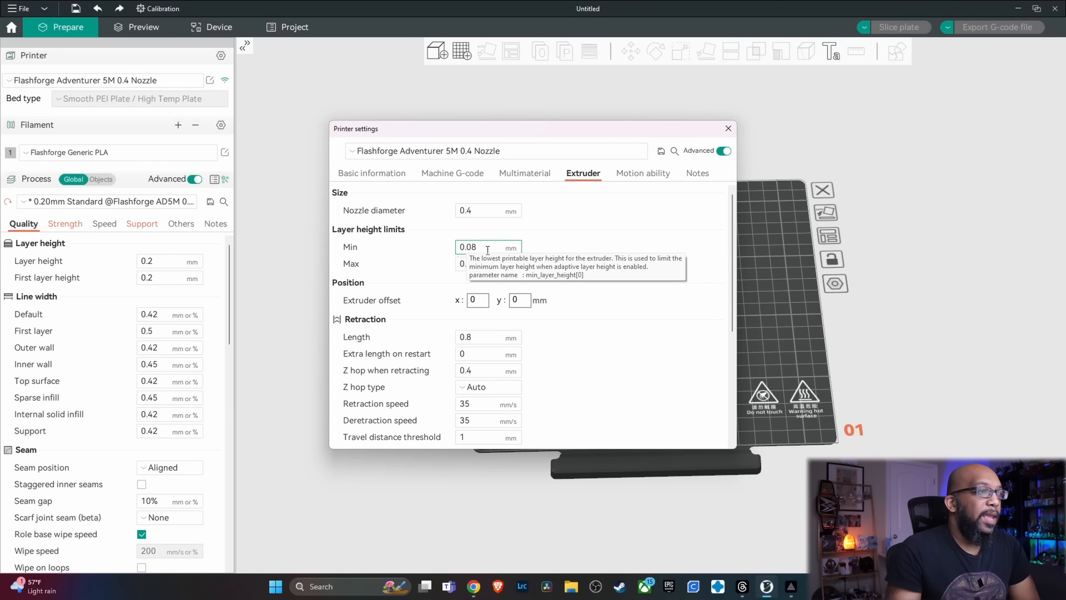
pyautogui.click(469, 265)
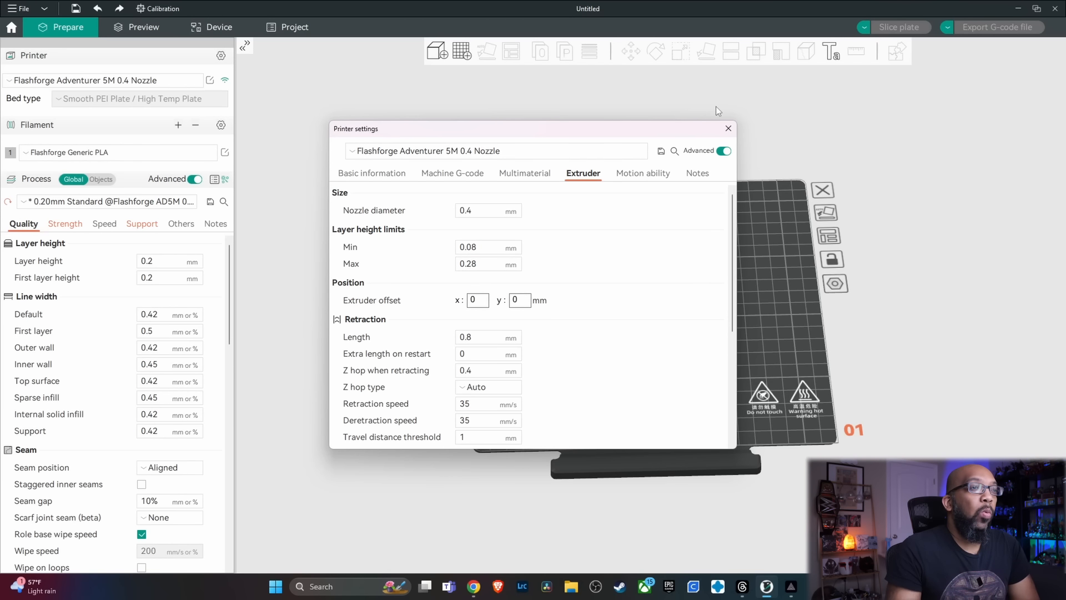
pyautogui.click(728, 128)
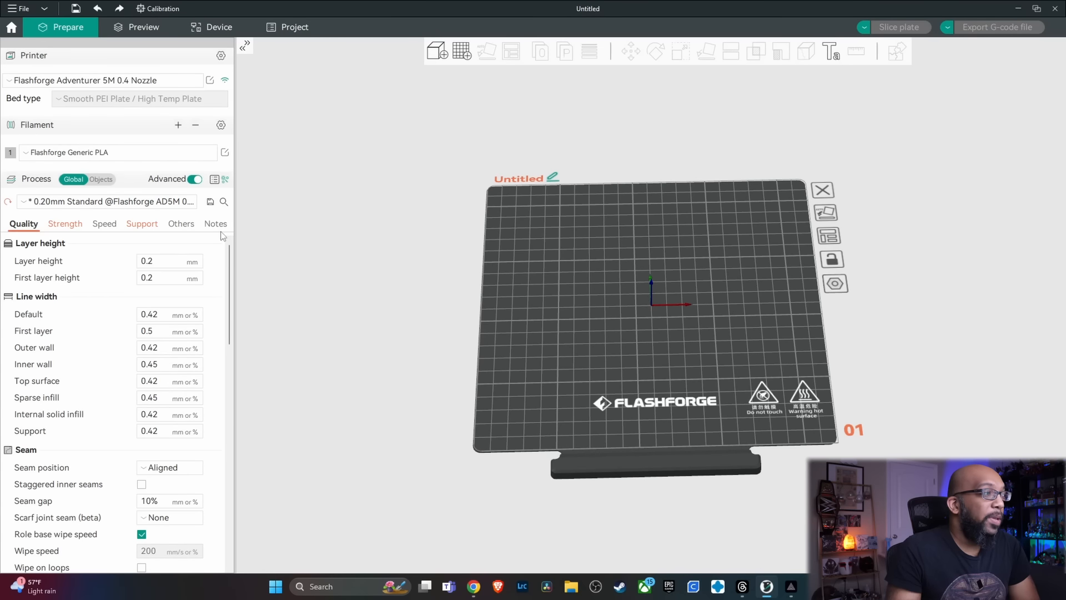
# Step: With advanced process settings hidden, try a layer height of 0.3 mm and reset it to the preset value
pyautogui.click(195, 178)
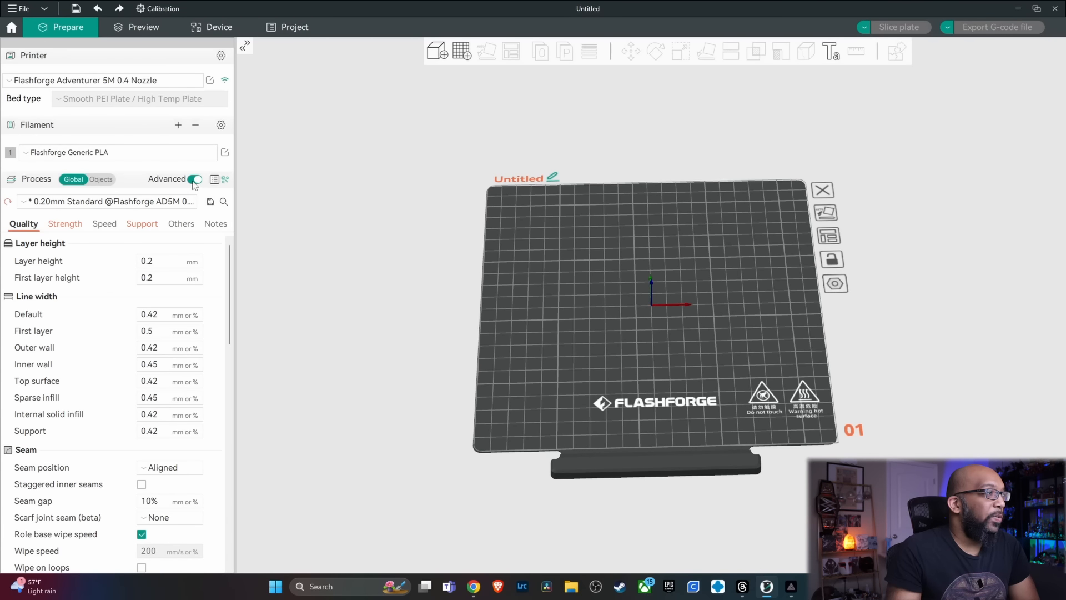
pyautogui.doubleClick(161, 265)
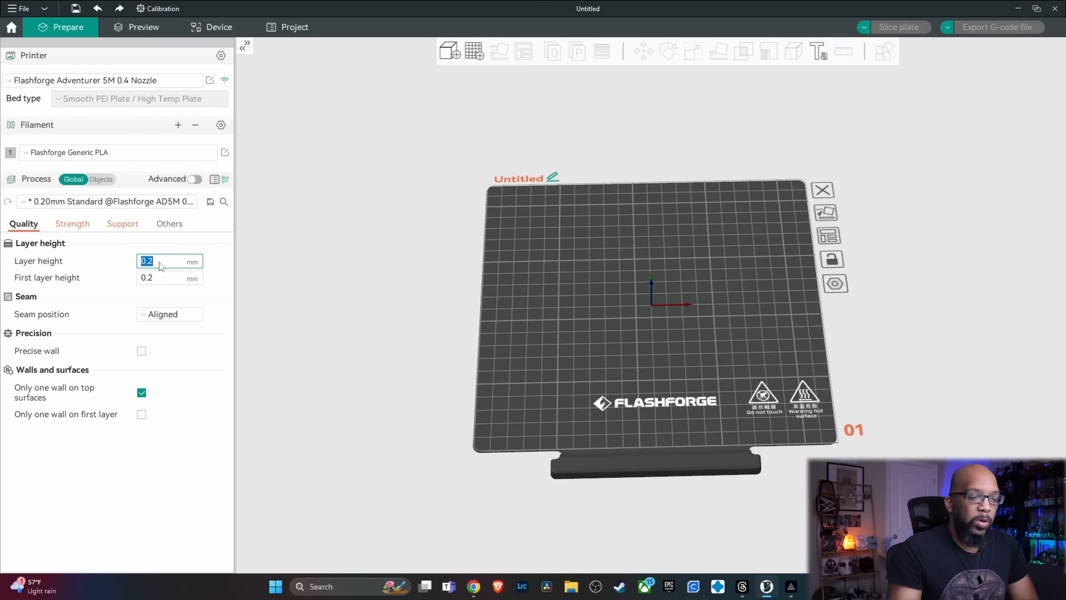
pyautogui.write('0.3')
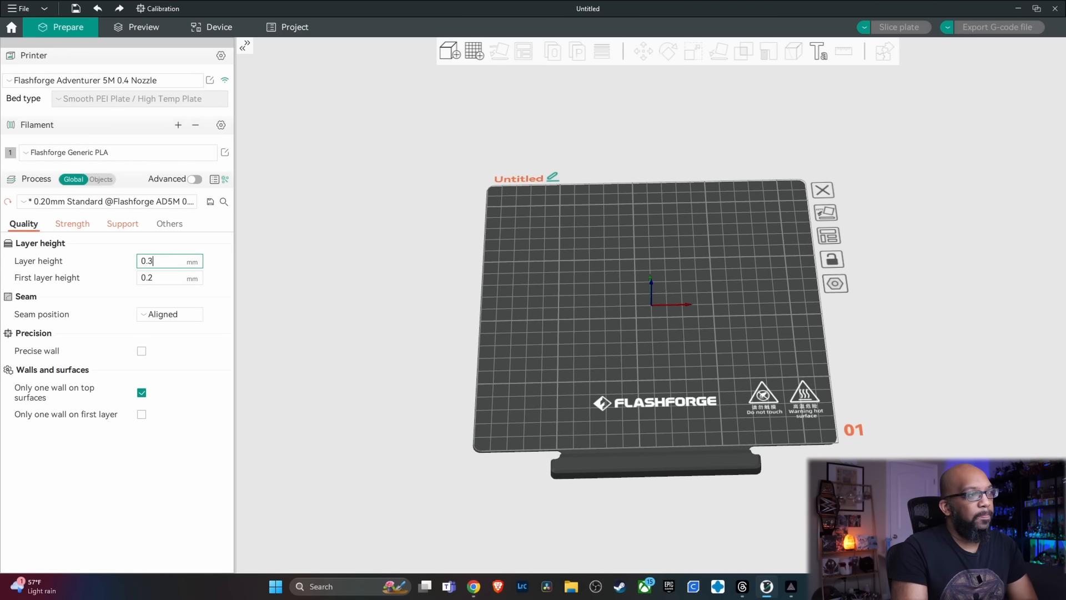
pyautogui.click(315, 236)
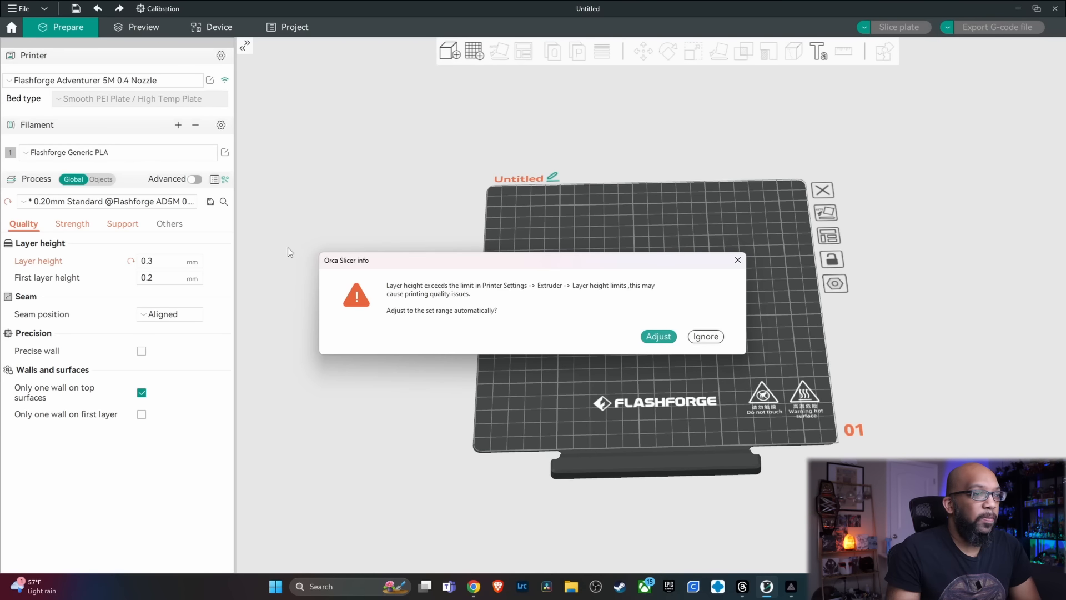
pyautogui.click(738, 260)
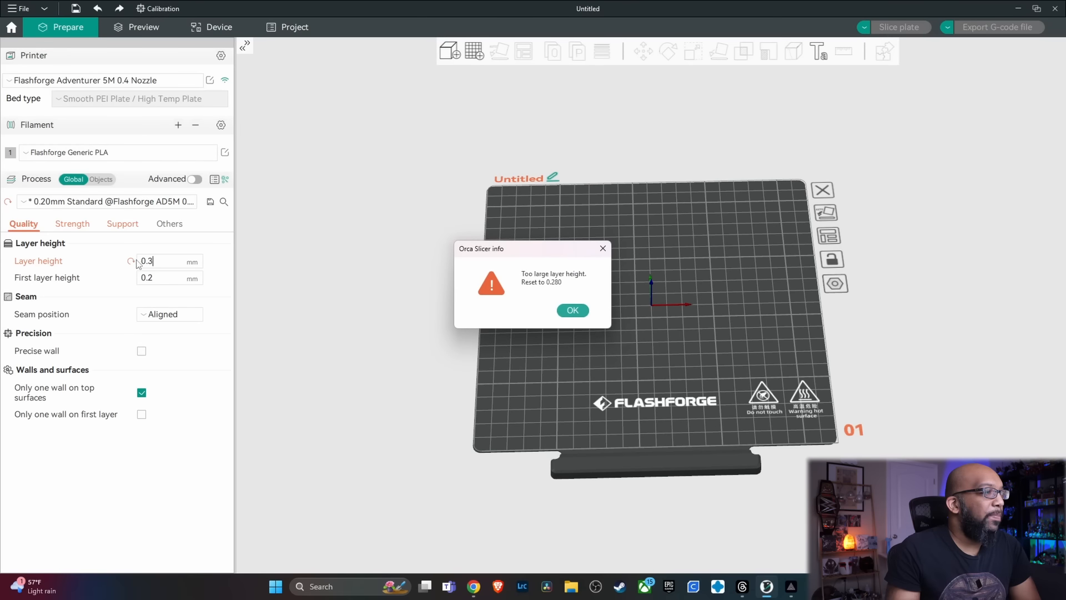
pyautogui.click(602, 248)
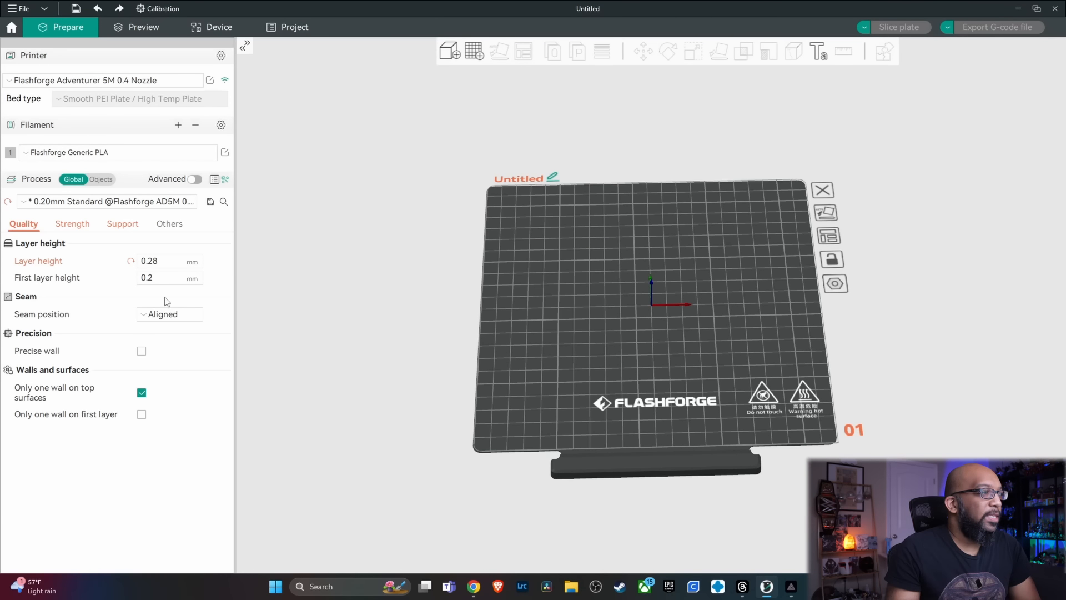
pyautogui.click(131, 261)
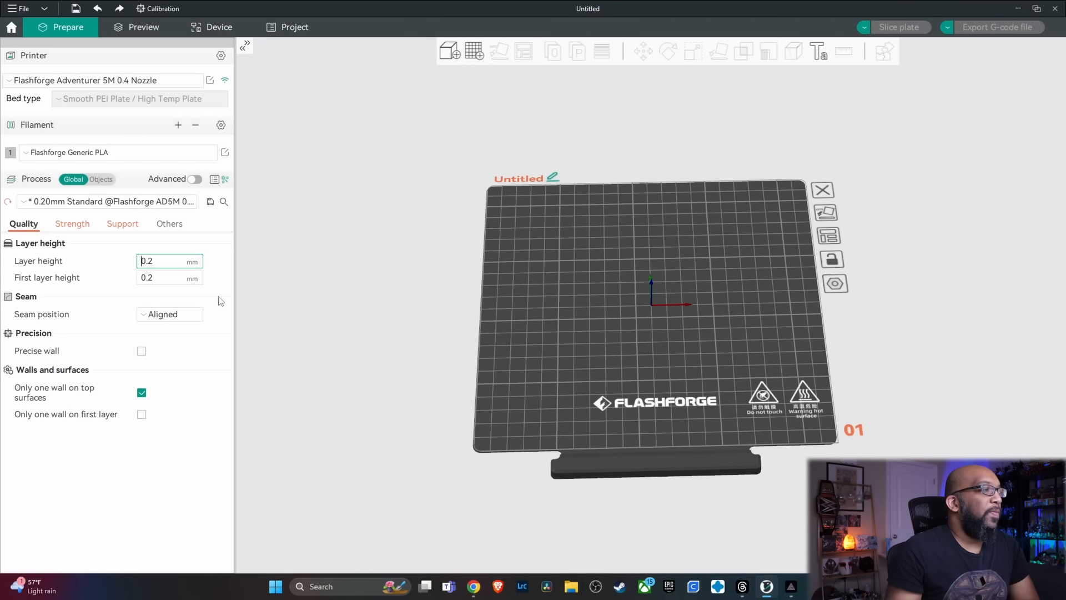
# Step: Review the strength settings, trying Grid as the sparse infill pattern before setting it back to Gyroid
pyautogui.click(71, 227)
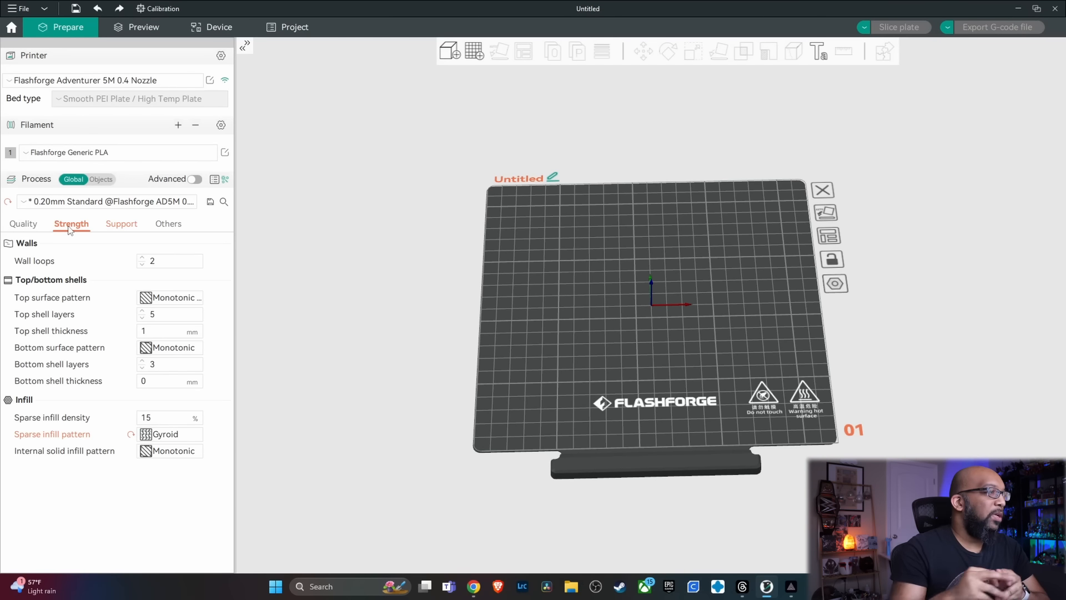
pyautogui.moveTo(17, 332)
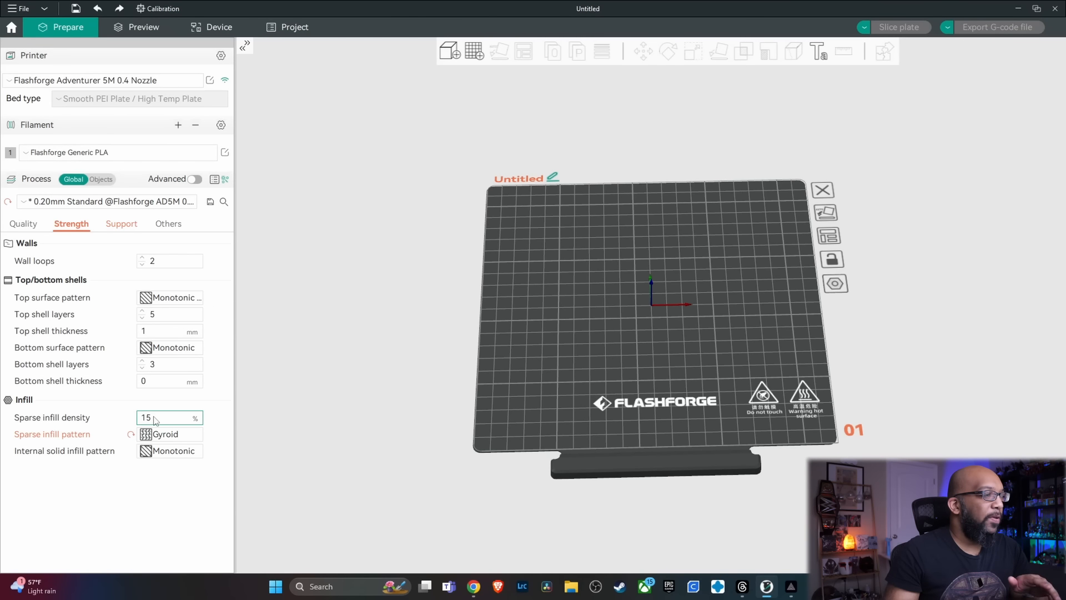
pyautogui.moveTo(158, 422)
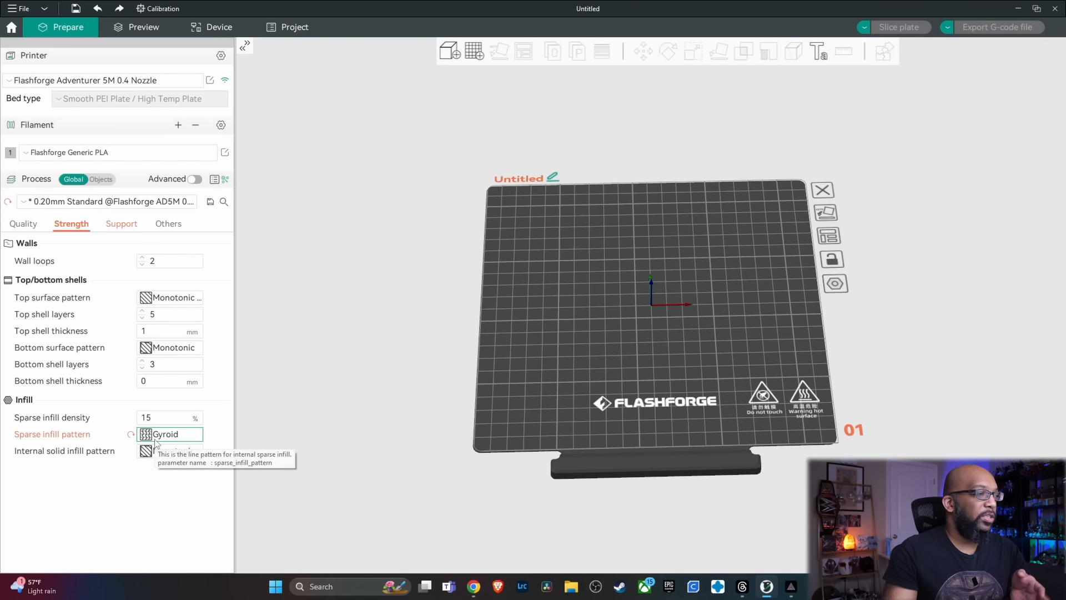
pyautogui.click(155, 438)
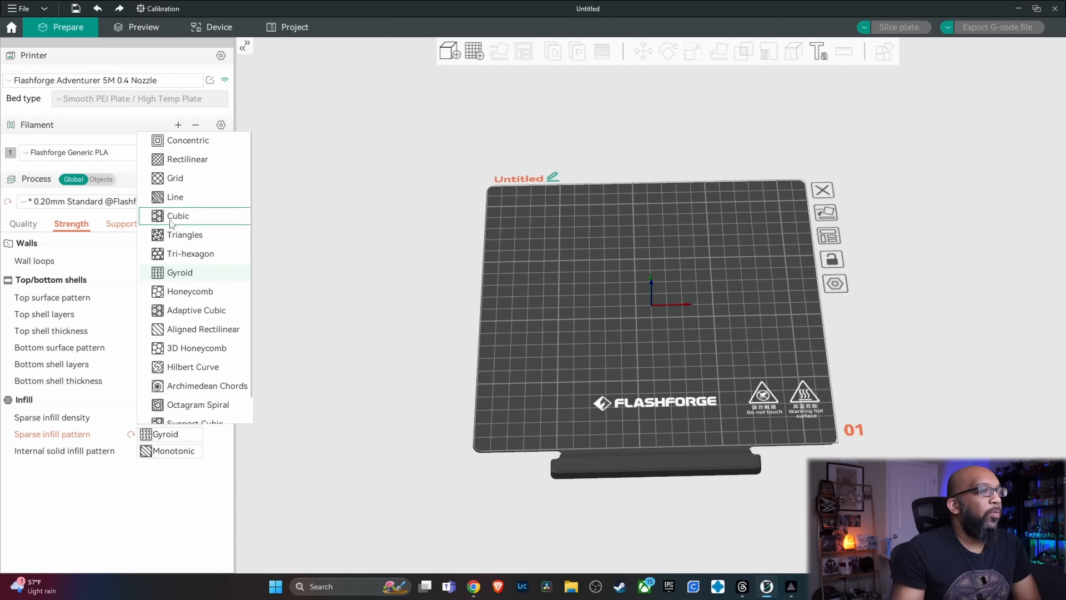
pyautogui.click(191, 179)
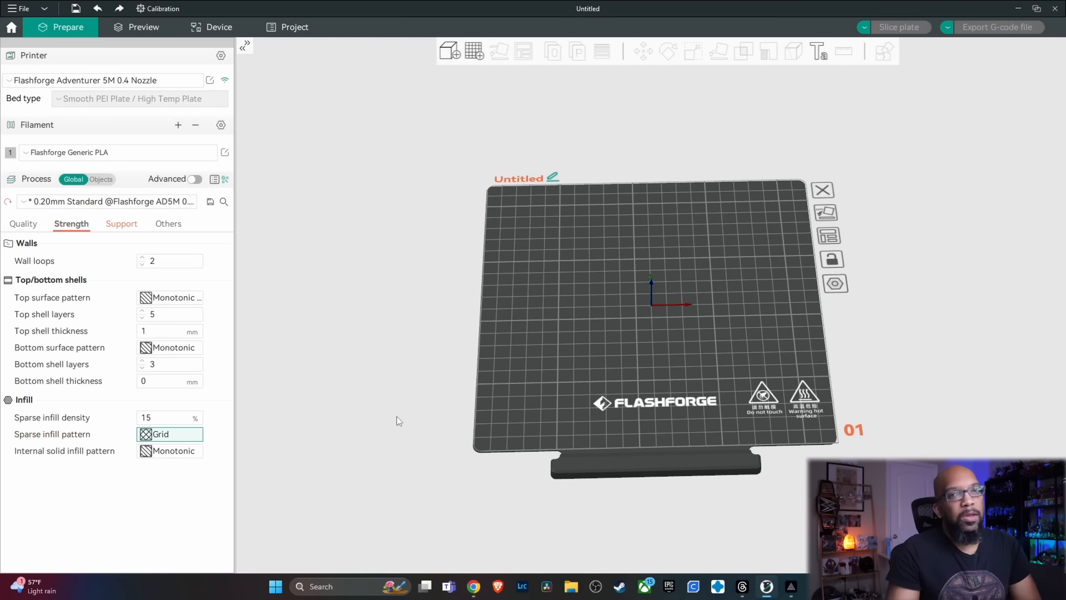
pyautogui.click(159, 439)
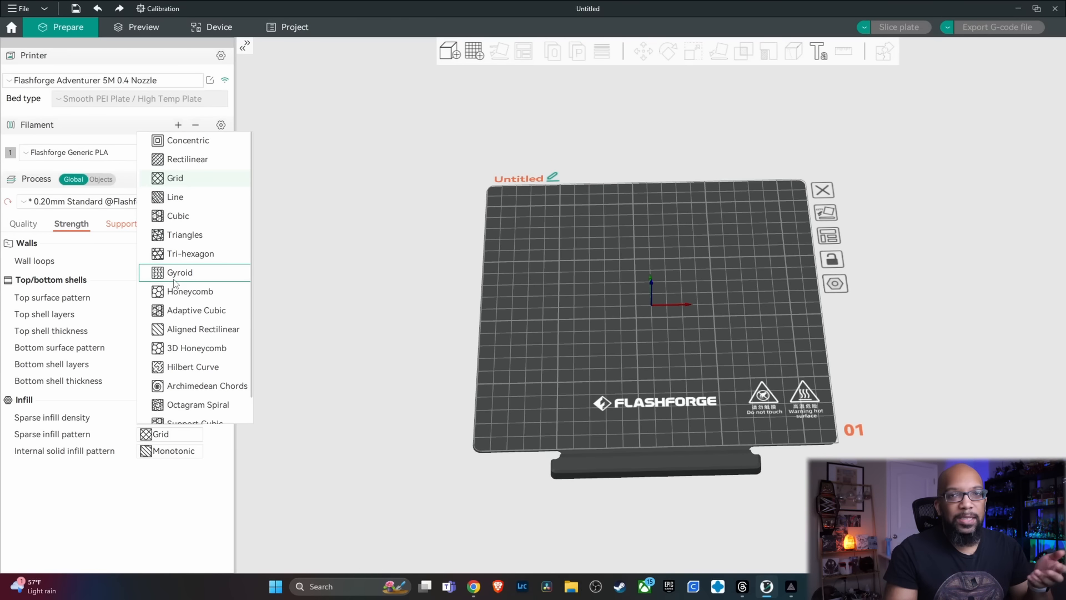
pyautogui.click(175, 275)
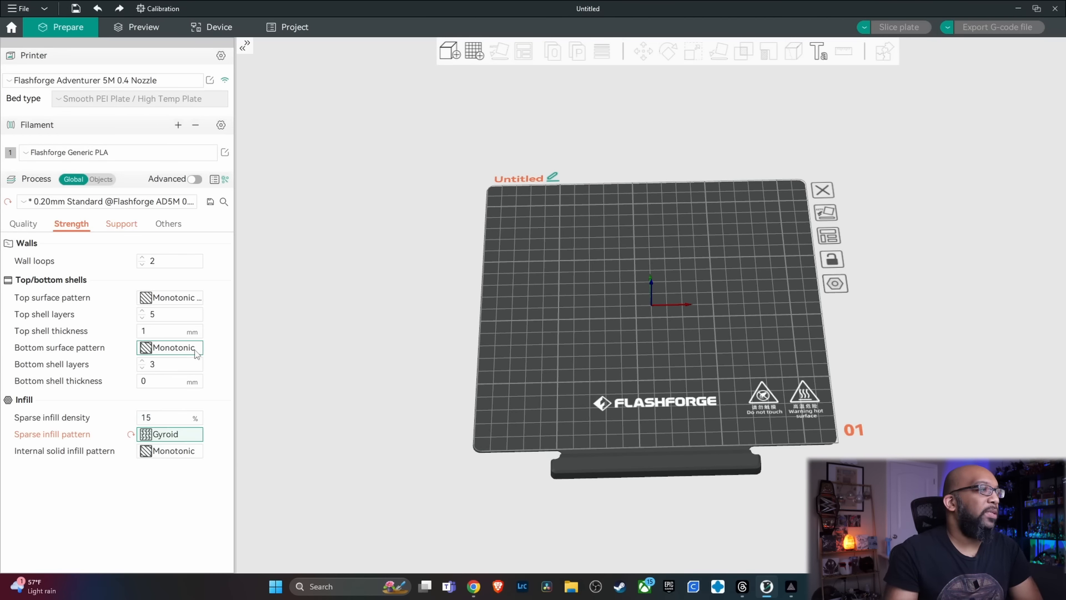
# Step: Enable support and check the available support types, keeping Tree(auto)
pyautogui.click(122, 224)
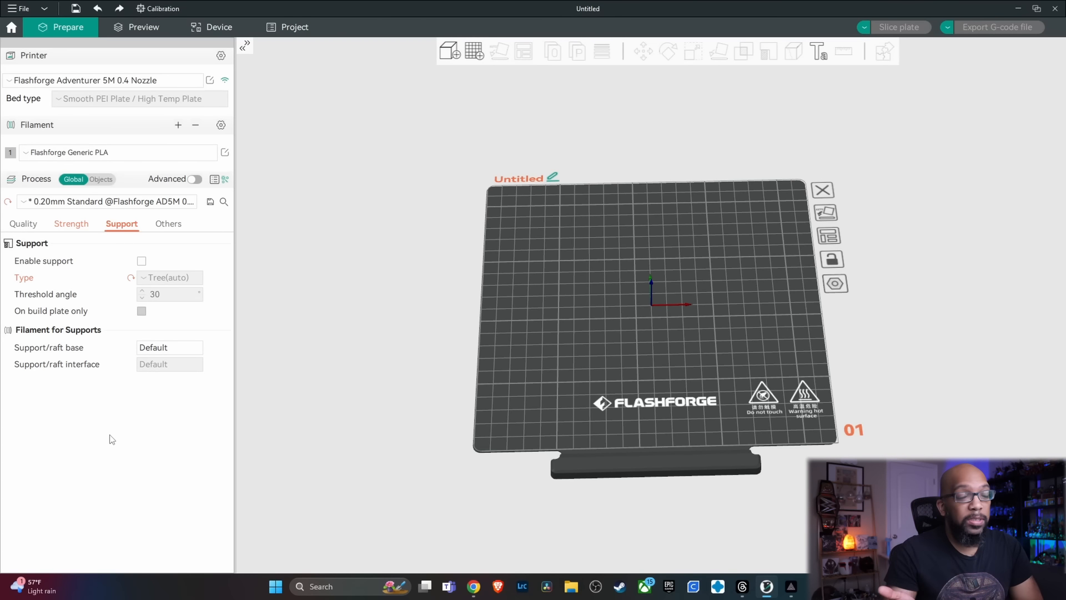
pyautogui.click(142, 262)
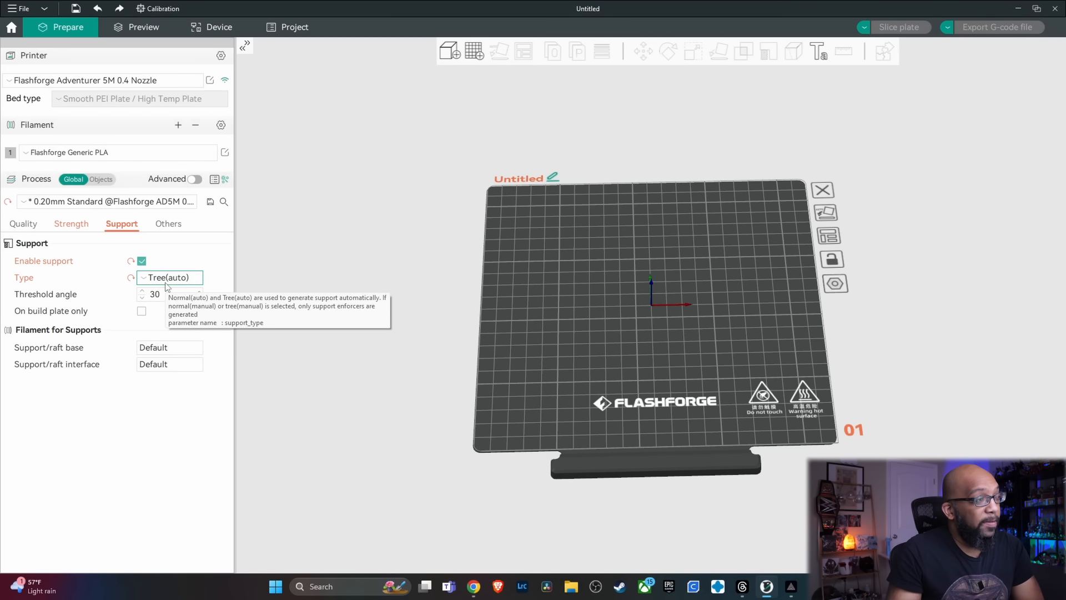
pyautogui.click(167, 280)
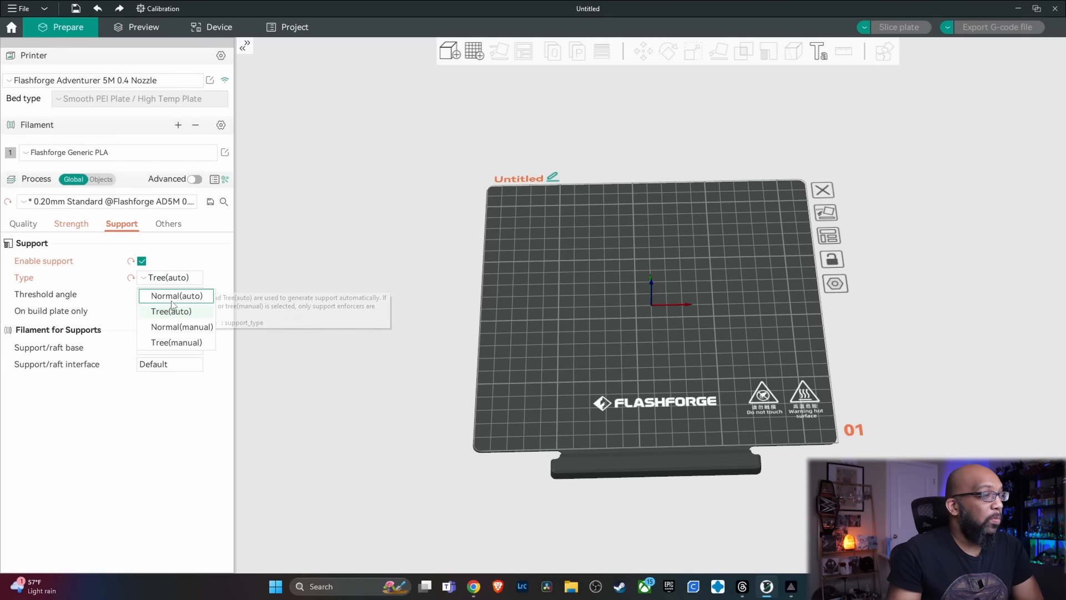
pyautogui.click(166, 281)
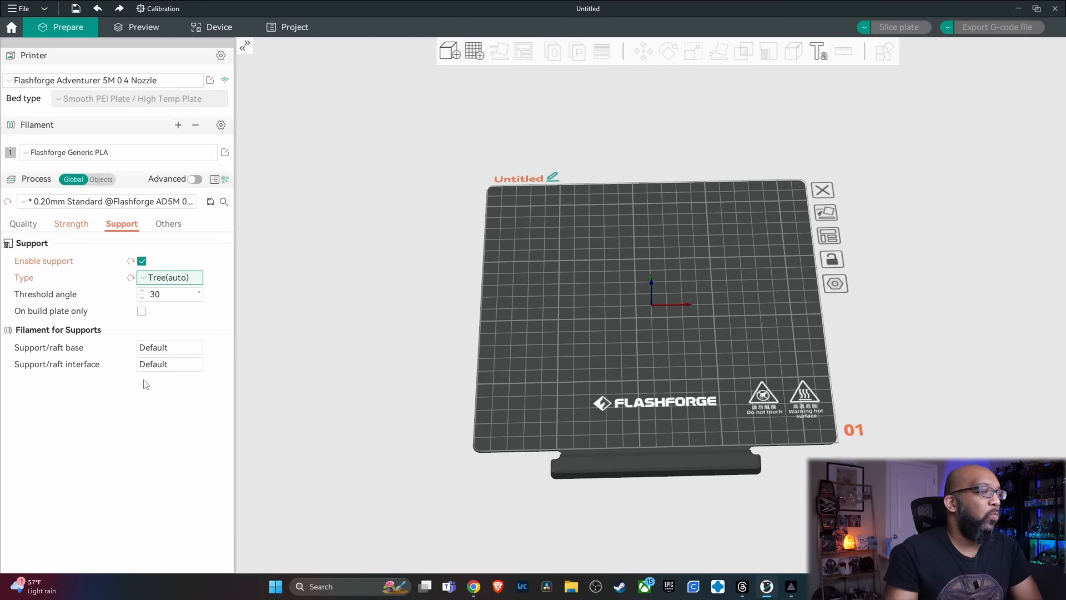
# Step: Review the bed adhesion, prime tower and special mode process settings, first in basic mode and with the advanced options turned on
pyautogui.click(165, 225)
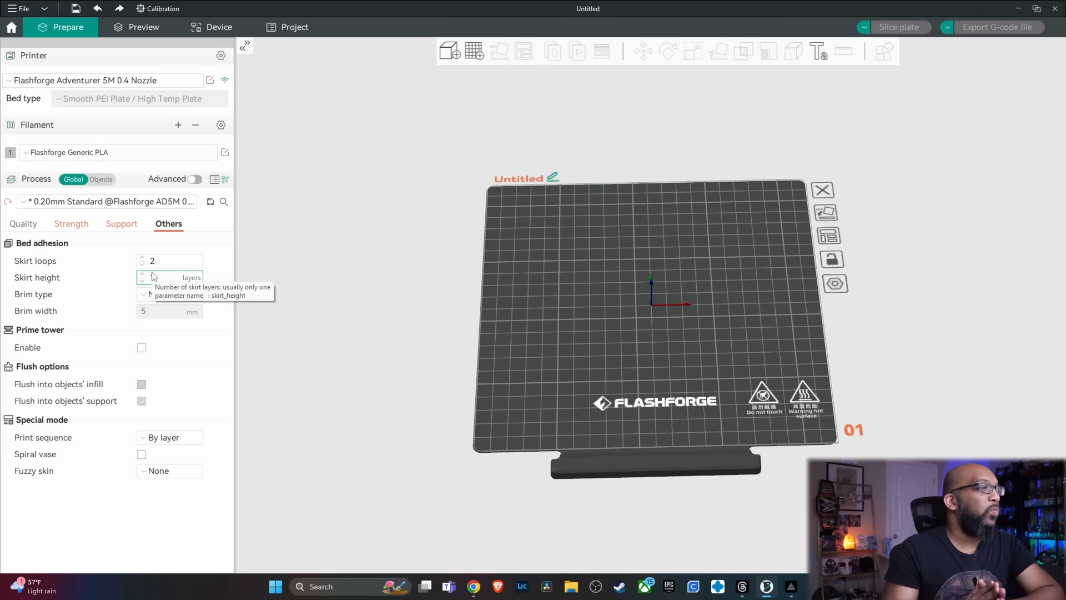
pyautogui.write('1')
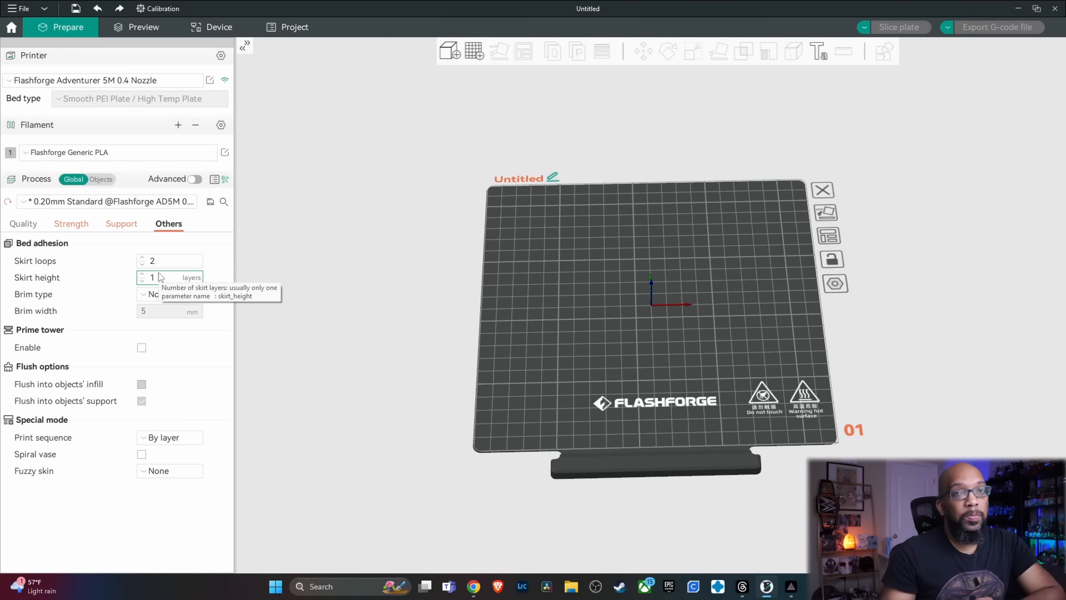
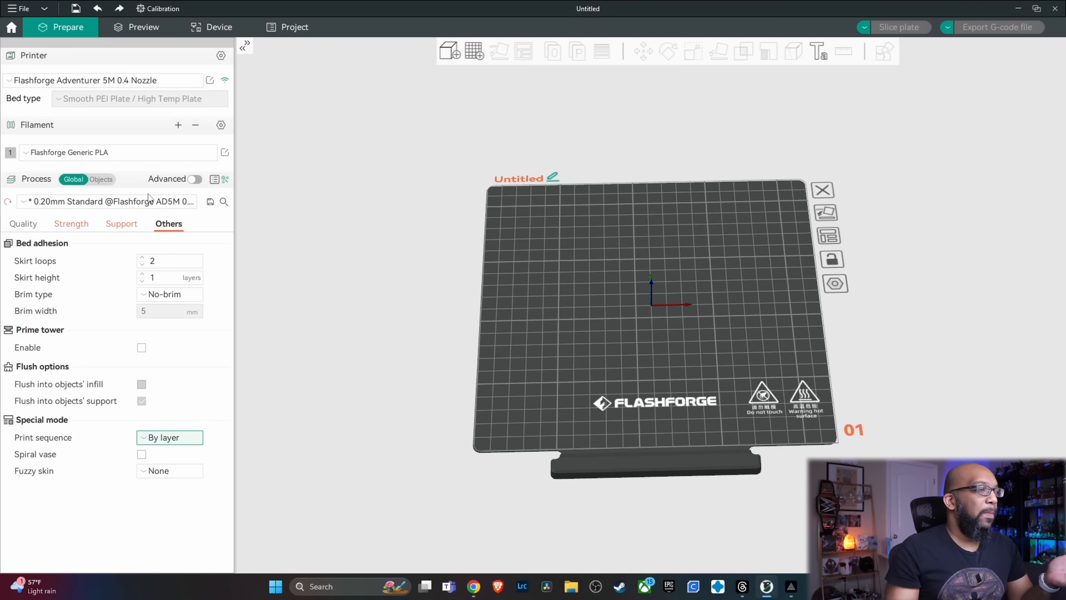
pyautogui.click(194, 180)
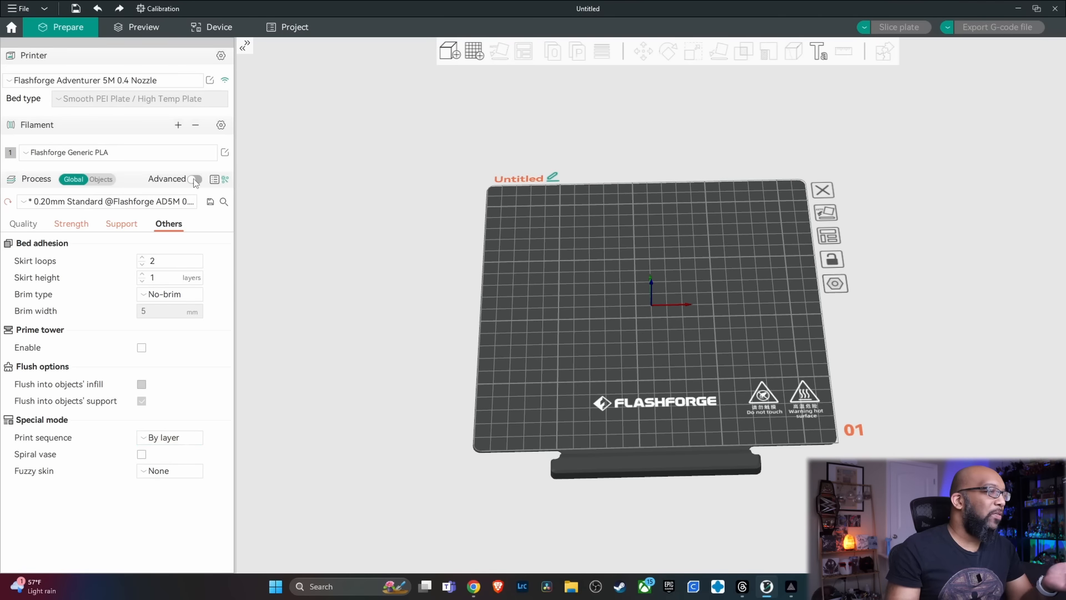
pyautogui.scroll(-3, 147, 383)
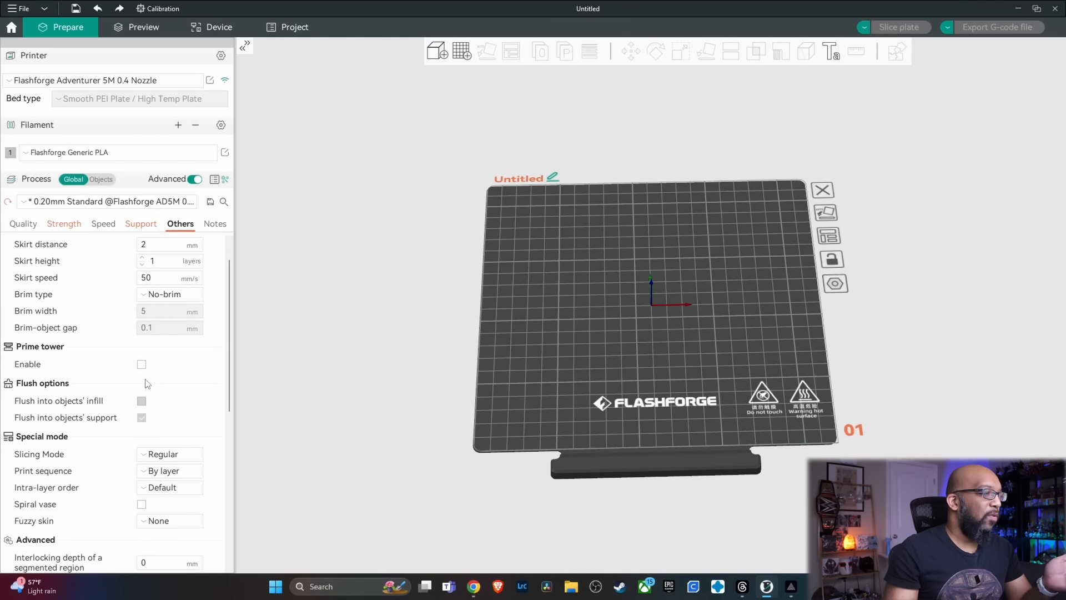
# Step: Review the G-code output and speed process settings, and hide the advanced options
pyautogui.scroll(-8, 147, 384)
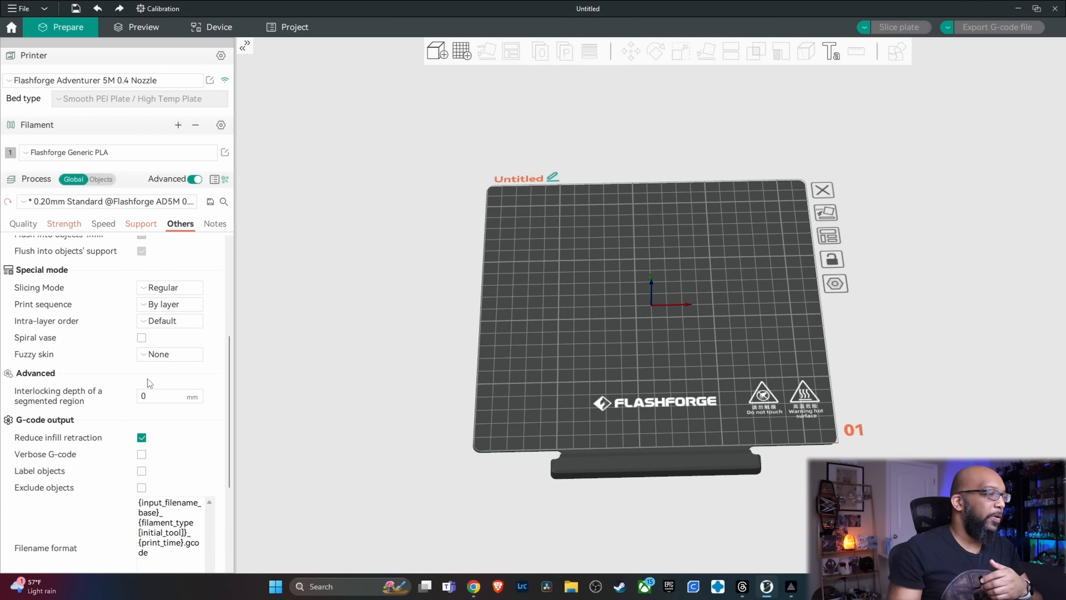
pyautogui.scroll(-1, 150, 380)
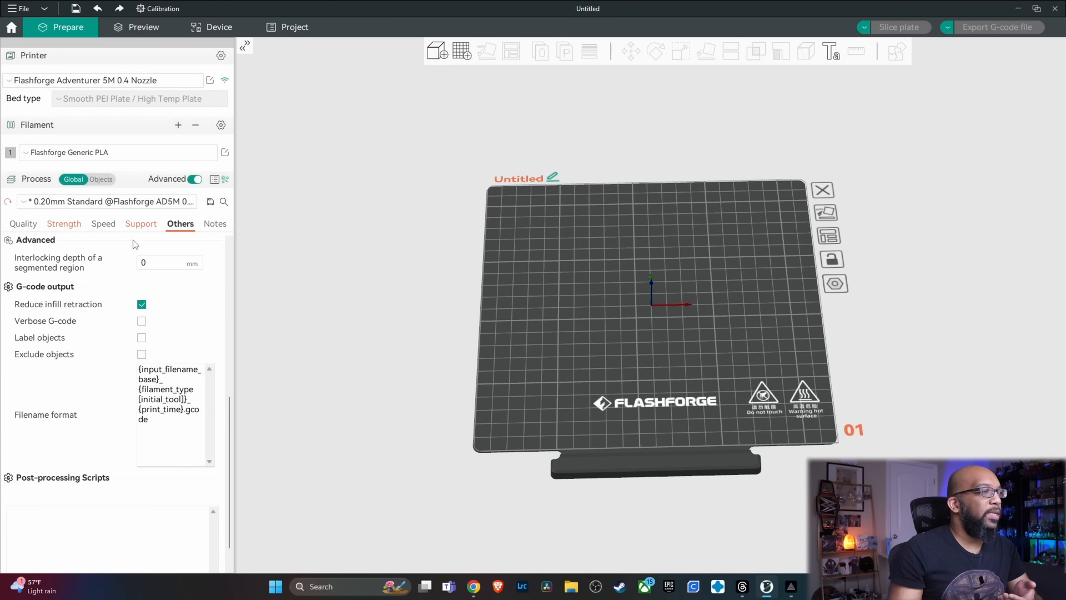
pyautogui.click(98, 225)
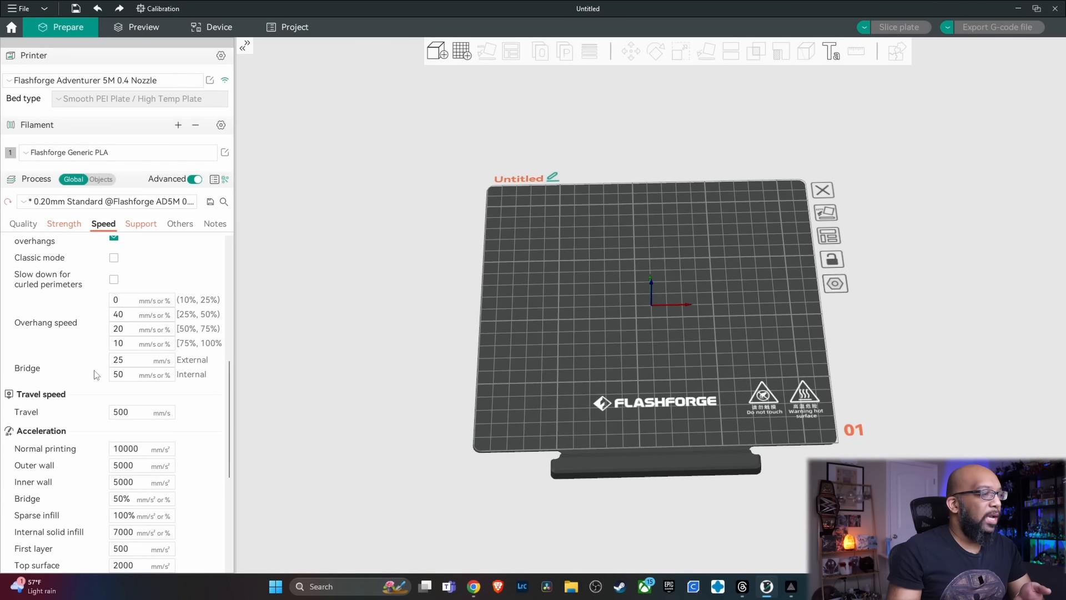
pyautogui.scroll(-9, 97, 383)
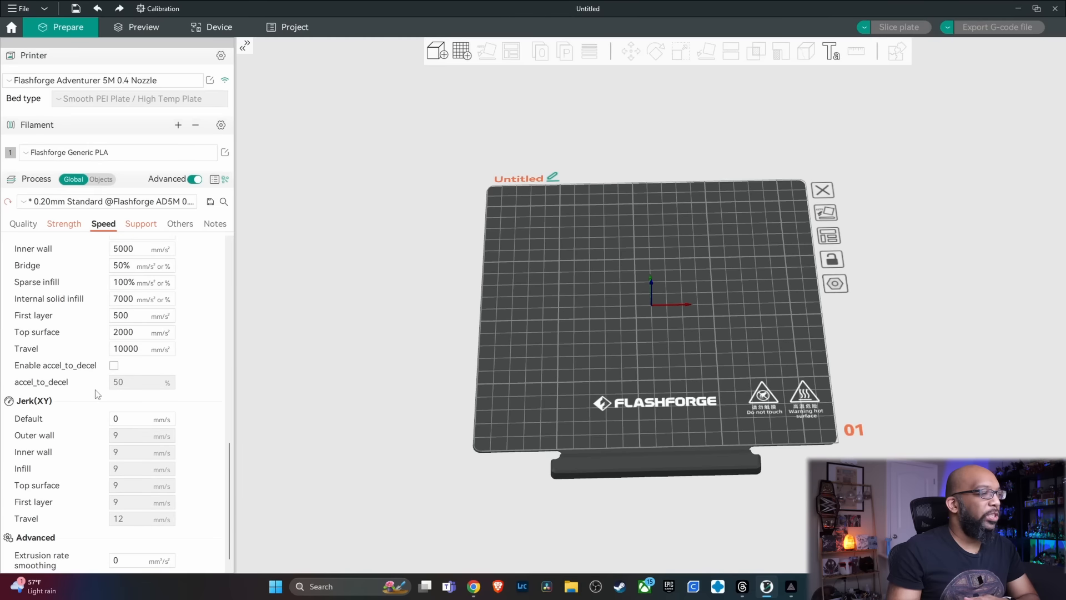
pyautogui.scroll(12, 98, 389)
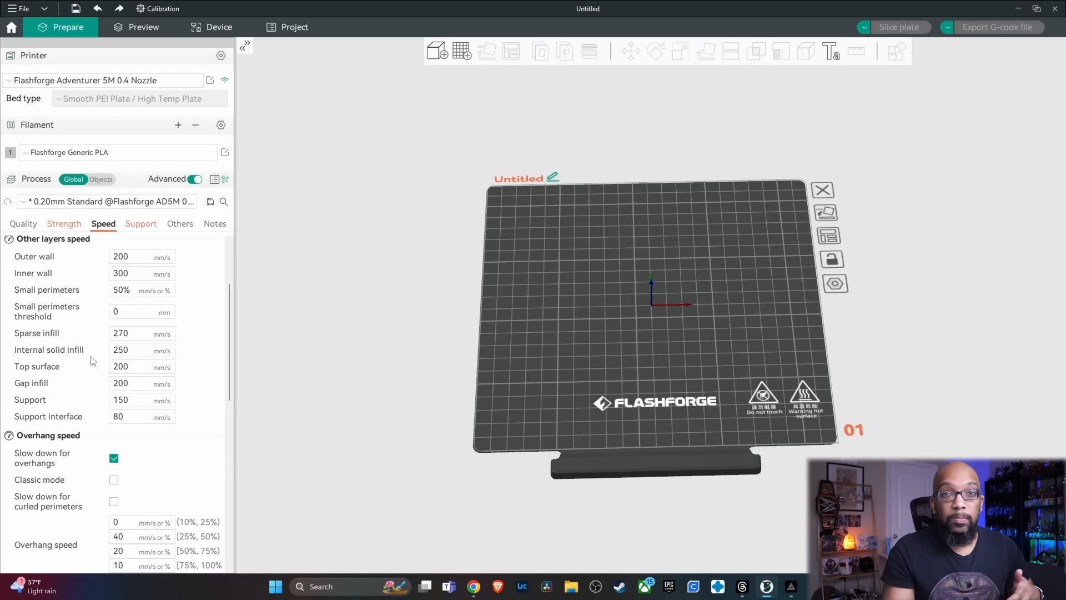
pyautogui.click(194, 179)
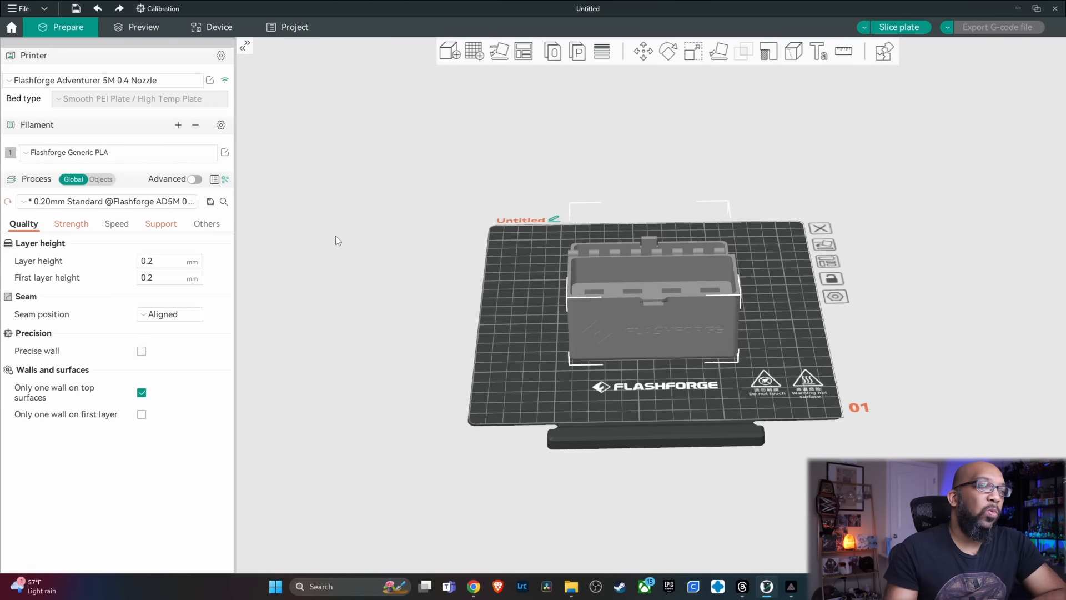
# Step: Add a second build plate beside the one holding the Flashforge box
pyautogui.moveTo(534, 362)
pyautogui.mouseDown()
pyautogui.moveTo(564, 369)
pyautogui.moveTo(524, 348)
pyautogui.mouseUp()
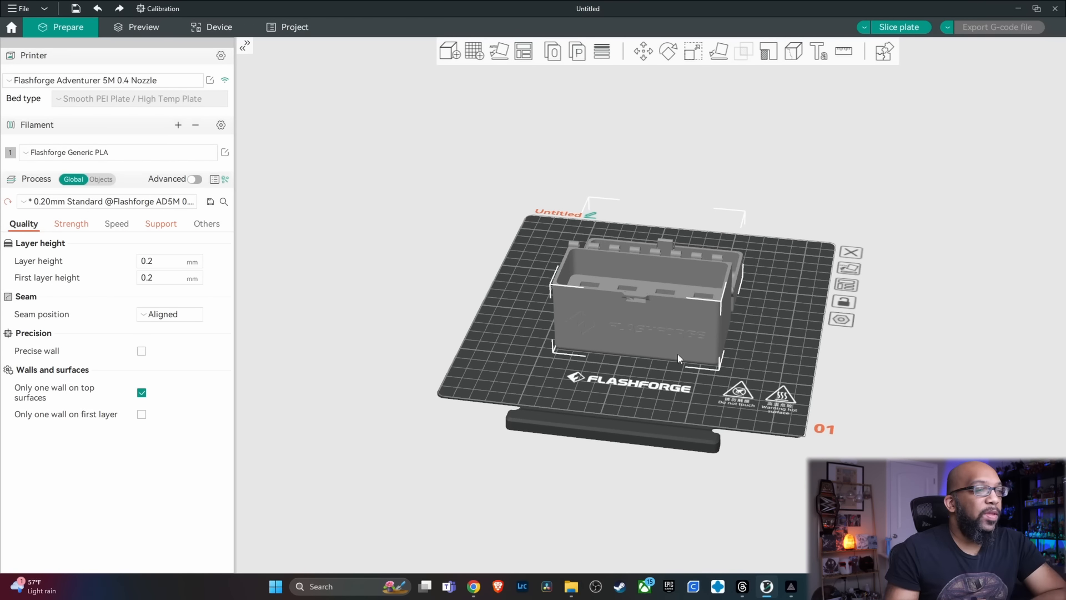
pyautogui.moveTo(679, 383); pyautogui.dragTo(687, 396)
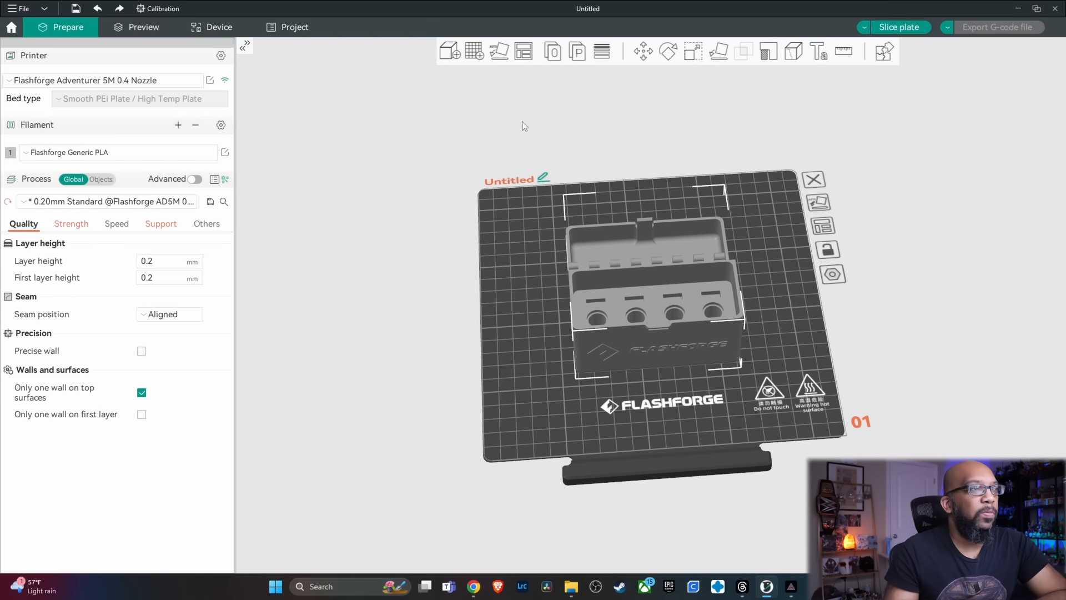
pyautogui.click(476, 54)
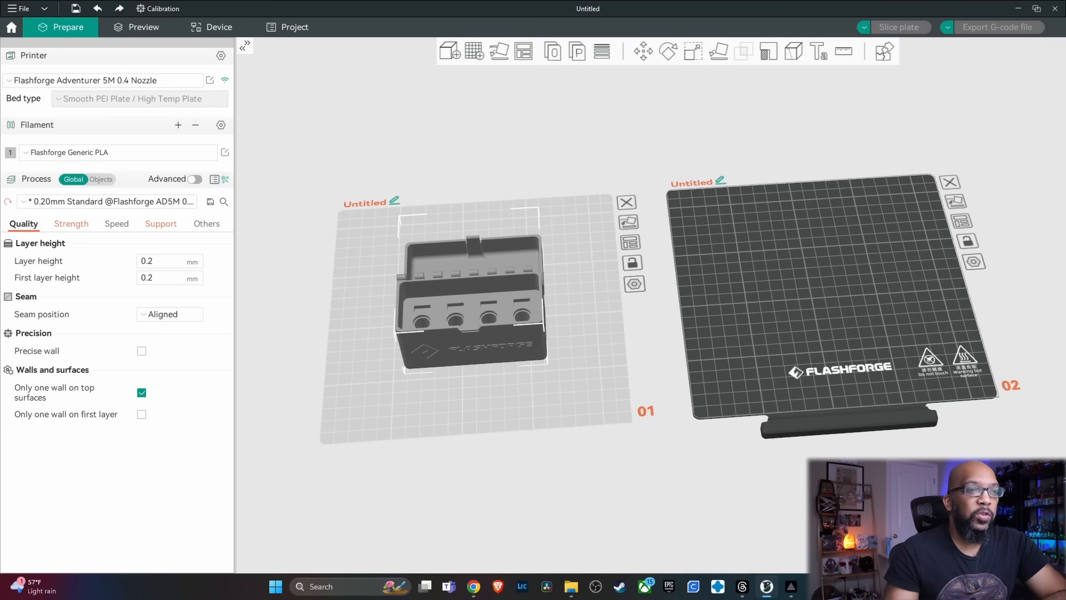
pyautogui.moveTo(832, 472); pyautogui.dragTo(821, 462)
pyautogui.moveTo(759, 440); pyautogui.dragTo(765, 433)
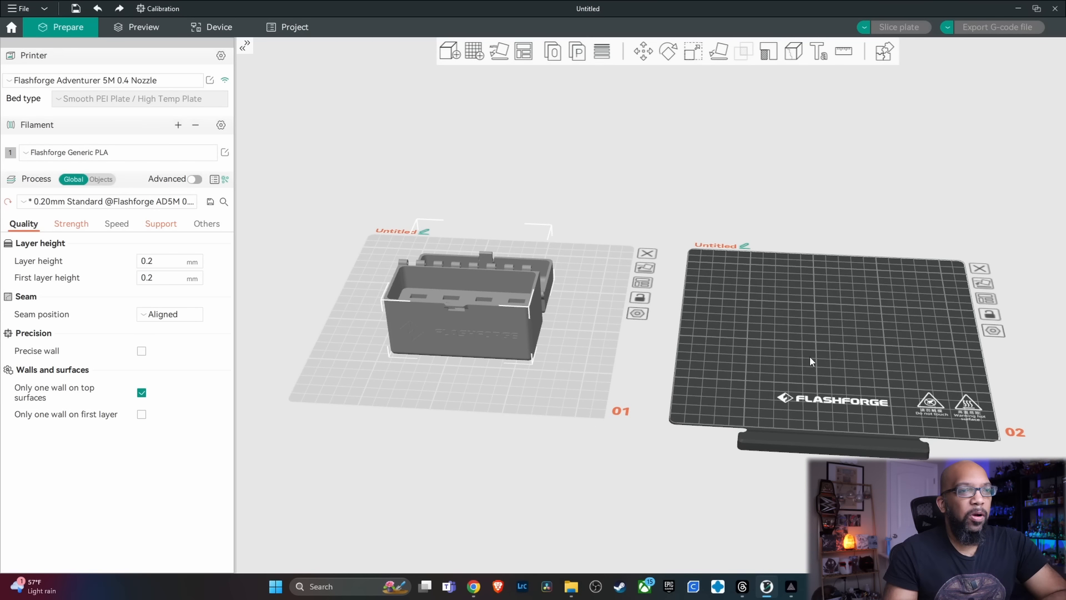
# Step: Try moving the box onto the second plate and back to the first, and delete the second plate
pyautogui.moveTo(581, 339); pyautogui.dragTo(905, 339)
pyautogui.moveTo(831, 364); pyautogui.dragTo(427, 318)
pyautogui.click(814, 374)
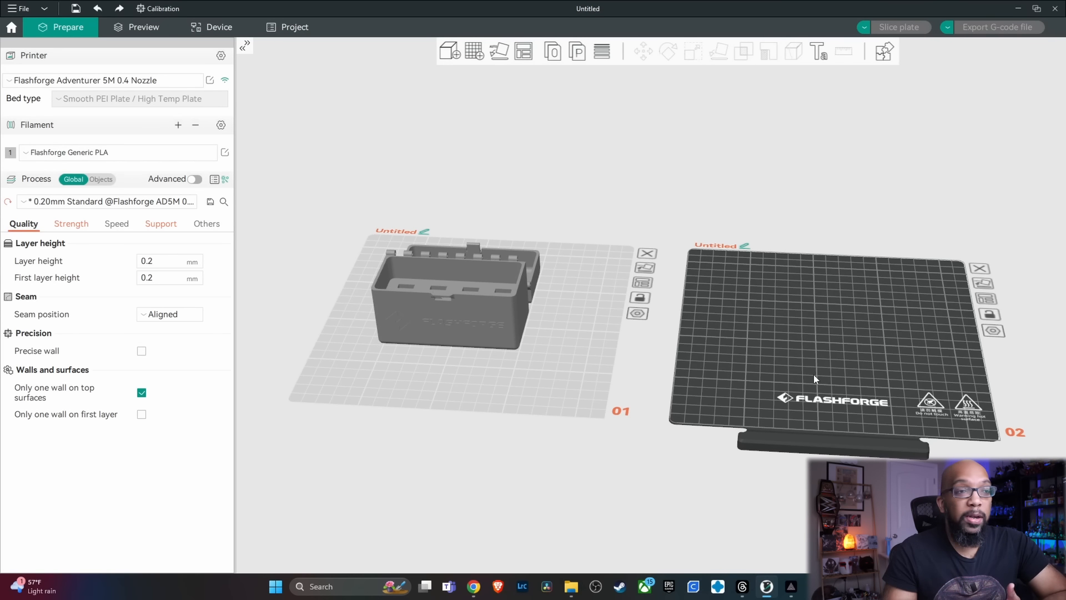
pyautogui.rightClick(814, 379)
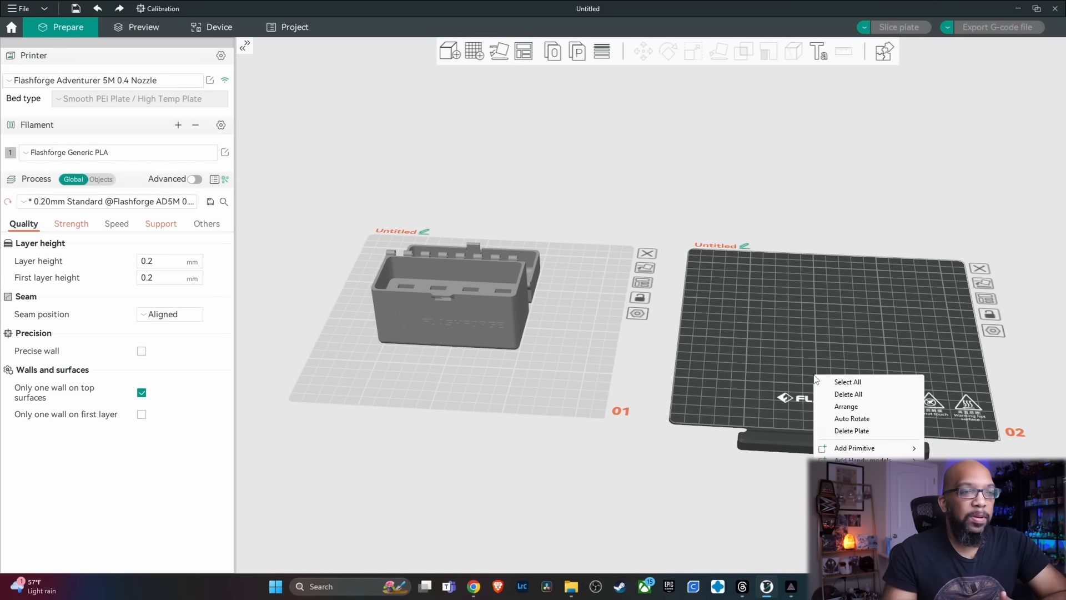
pyautogui.click(851, 431)
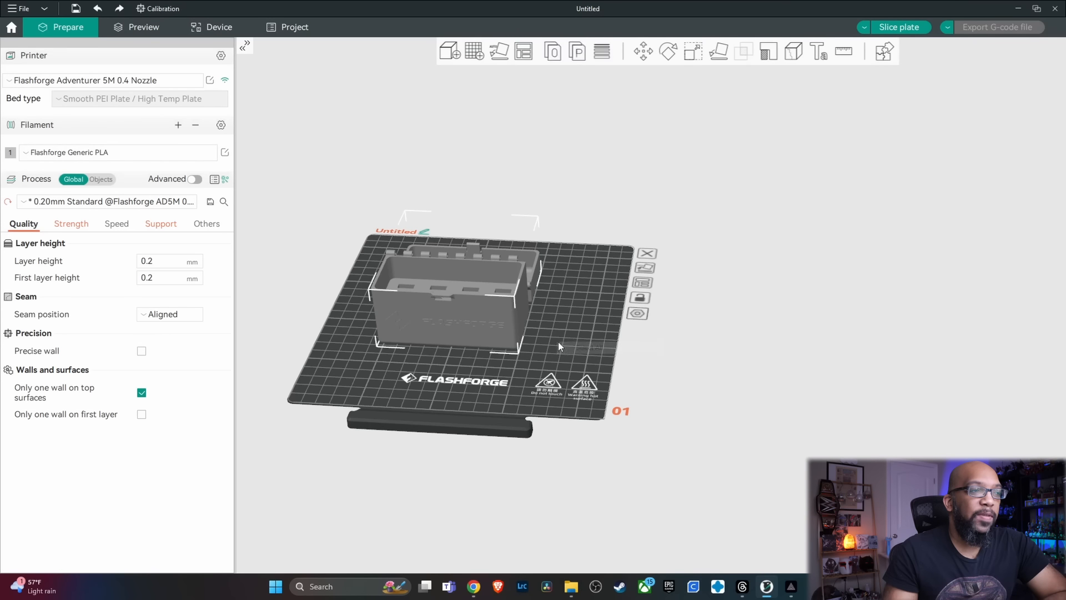
# Step: Inspect the box on the remaining plate and check the options for arranging all objects
pyautogui.moveTo(573, 325); pyautogui.dragTo(786, 285, button='right')
pyautogui.moveTo(786, 285); pyautogui.dragTo(577, 274)
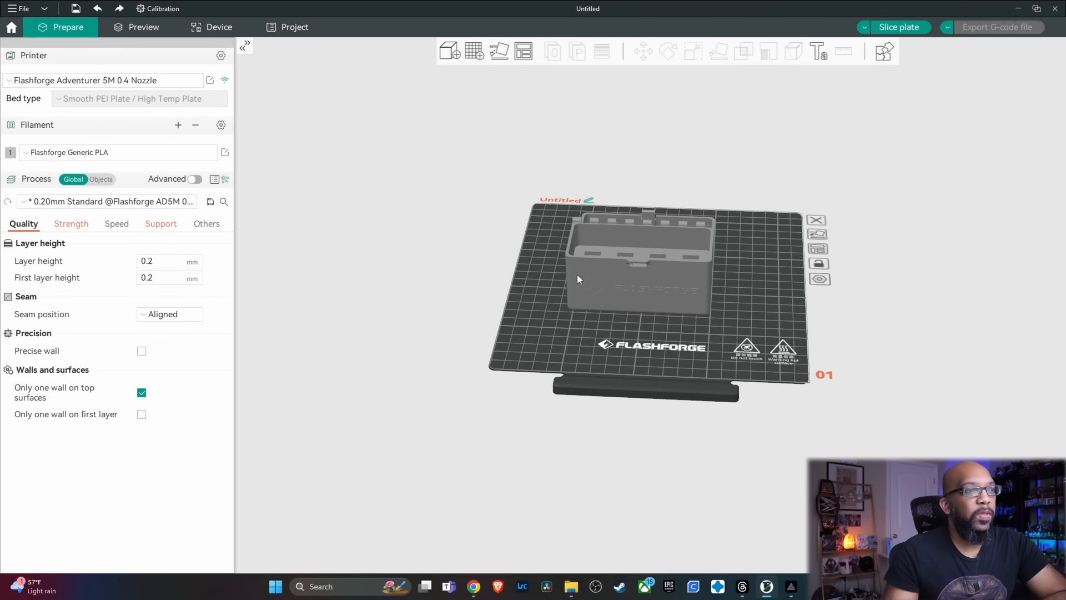
pyautogui.click(619, 265)
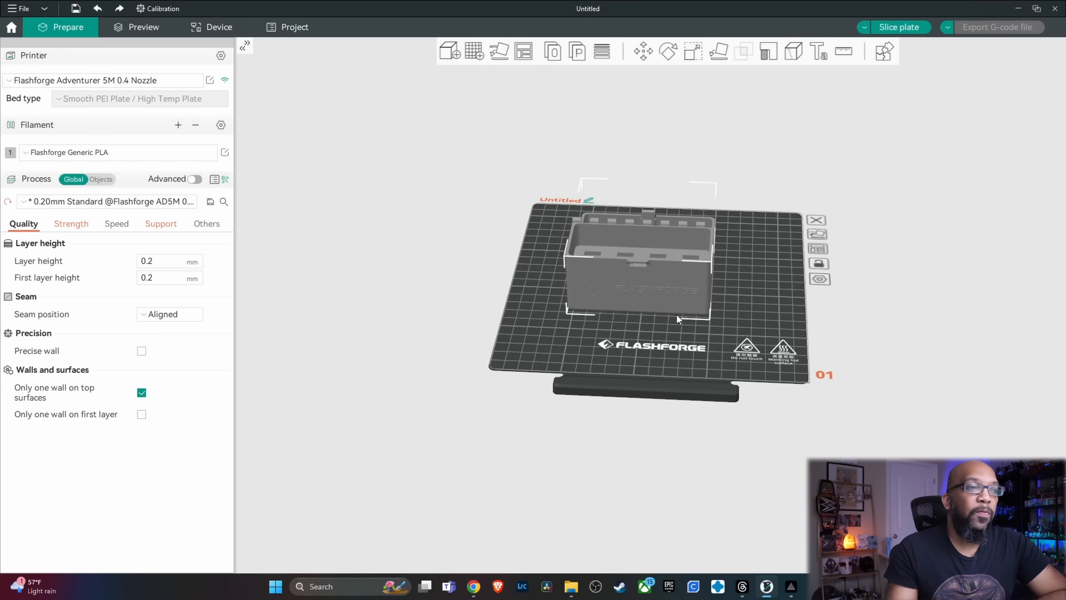
pyautogui.scroll(4, 668, 329)
pyautogui.moveTo(614, 372); pyautogui.dragTo(620, 396)
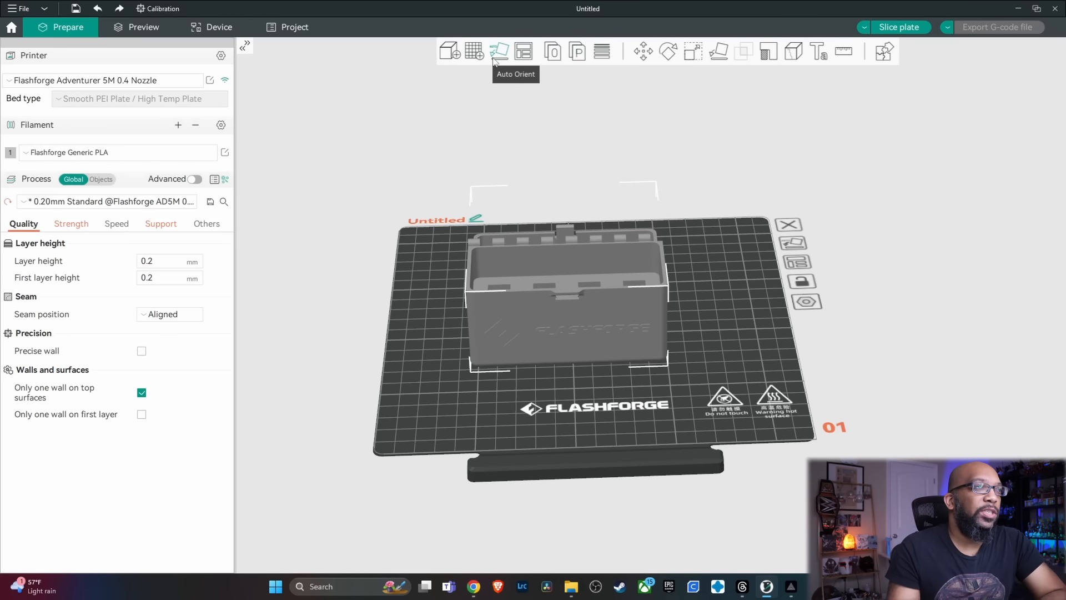
pyautogui.moveTo(652, 524); pyautogui.dragTo(652, 458)
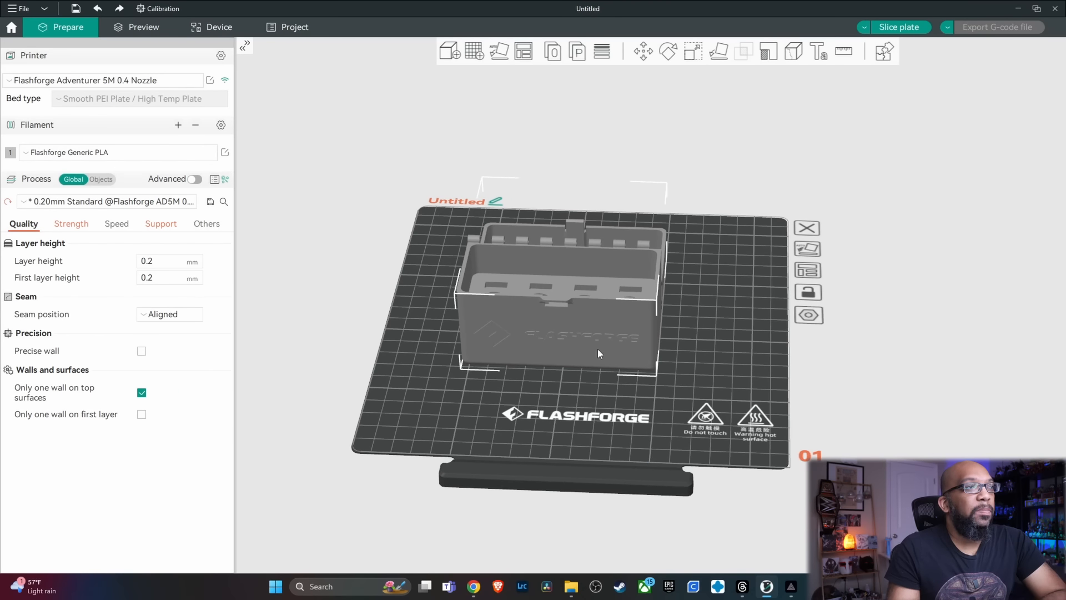
pyautogui.rightClick(521, 56)
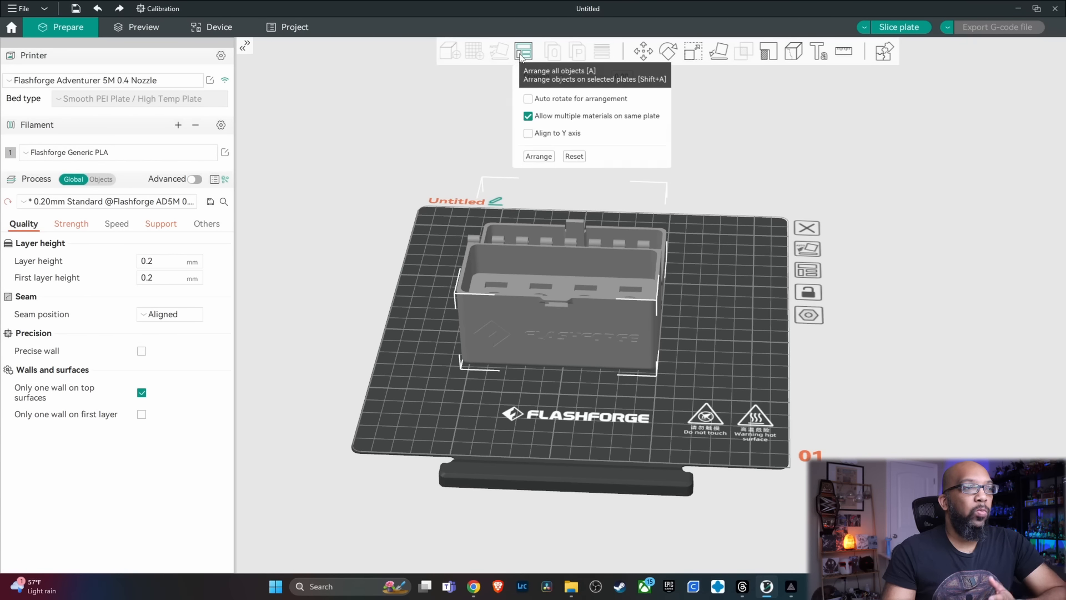
pyautogui.click(664, 379)
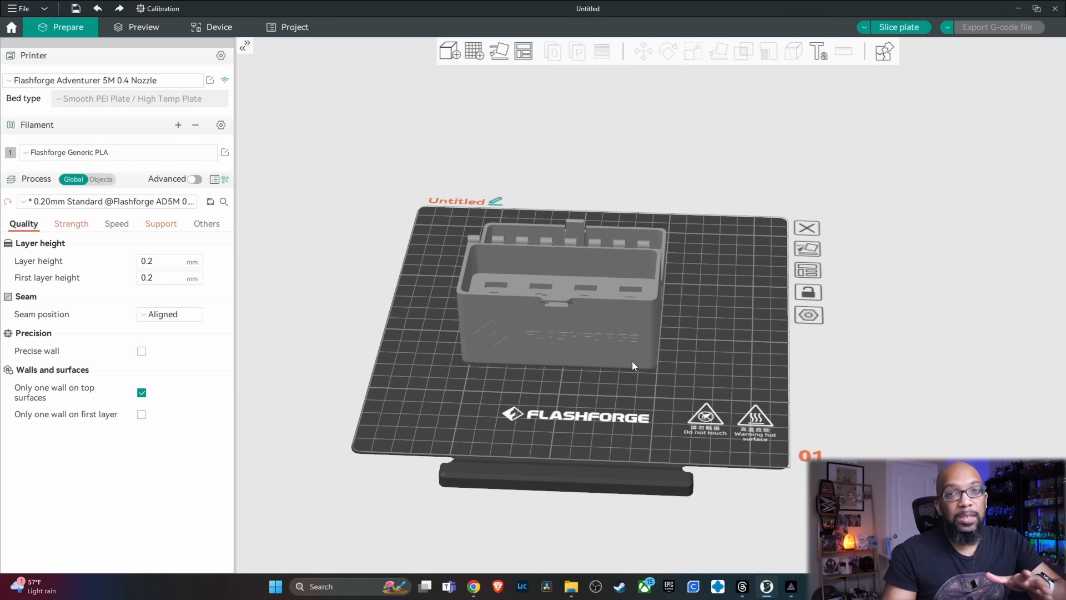
# Step: Shift the box slightly on the plate and split it into separate objects
pyautogui.moveTo(571, 350); pyautogui.dragTo(599, 347)
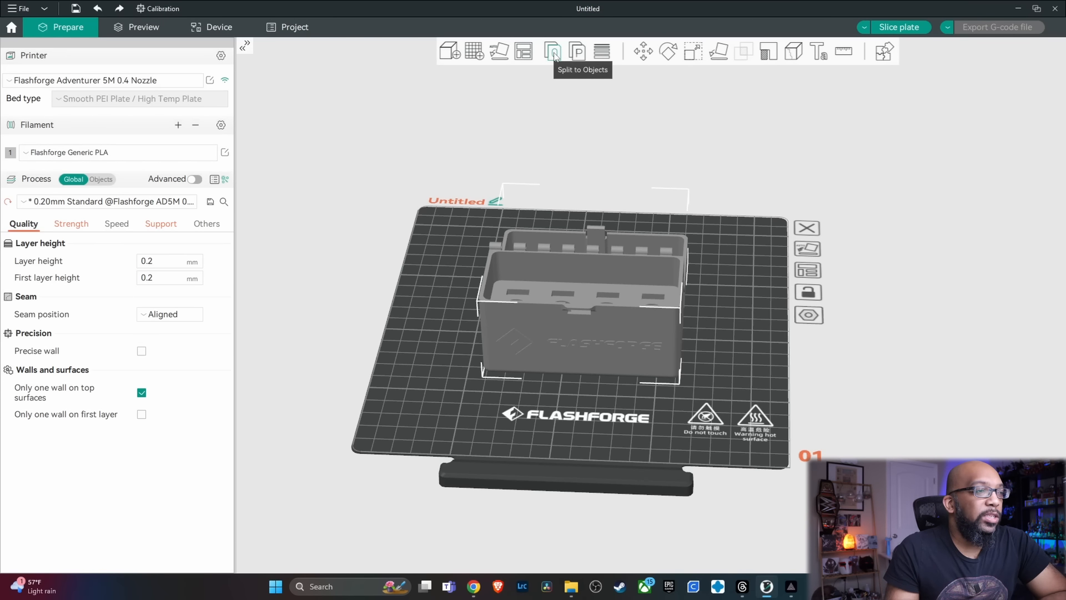
pyautogui.moveTo(757, 306); pyautogui.dragTo(664, 167)
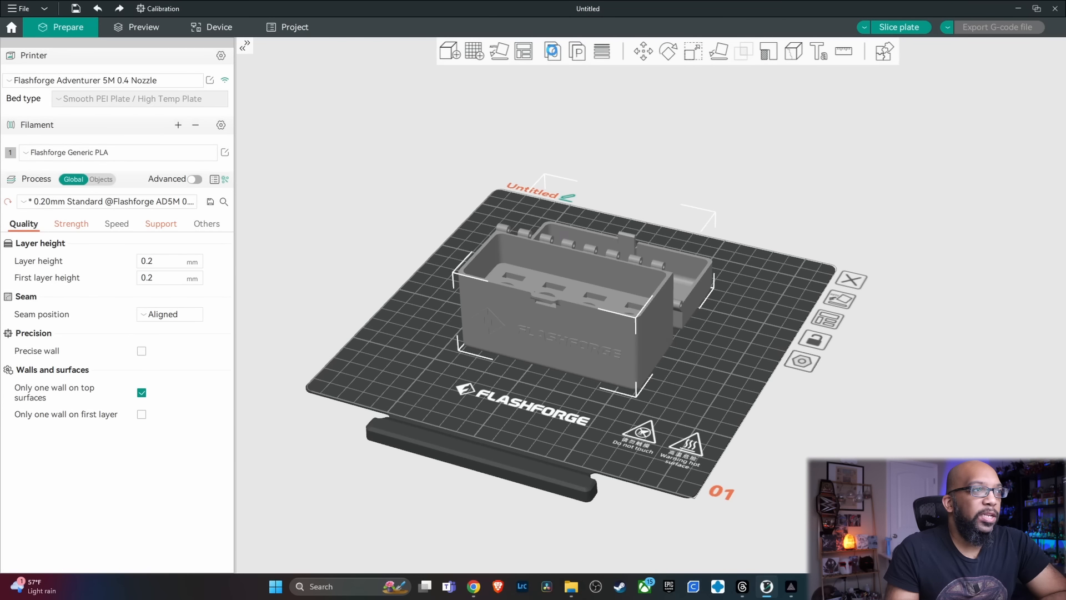
pyautogui.click(552, 51)
pyautogui.moveTo(566, 125); pyautogui.dragTo(627, 332)
pyautogui.moveTo(661, 390); pyautogui.dragTo(693, 412)
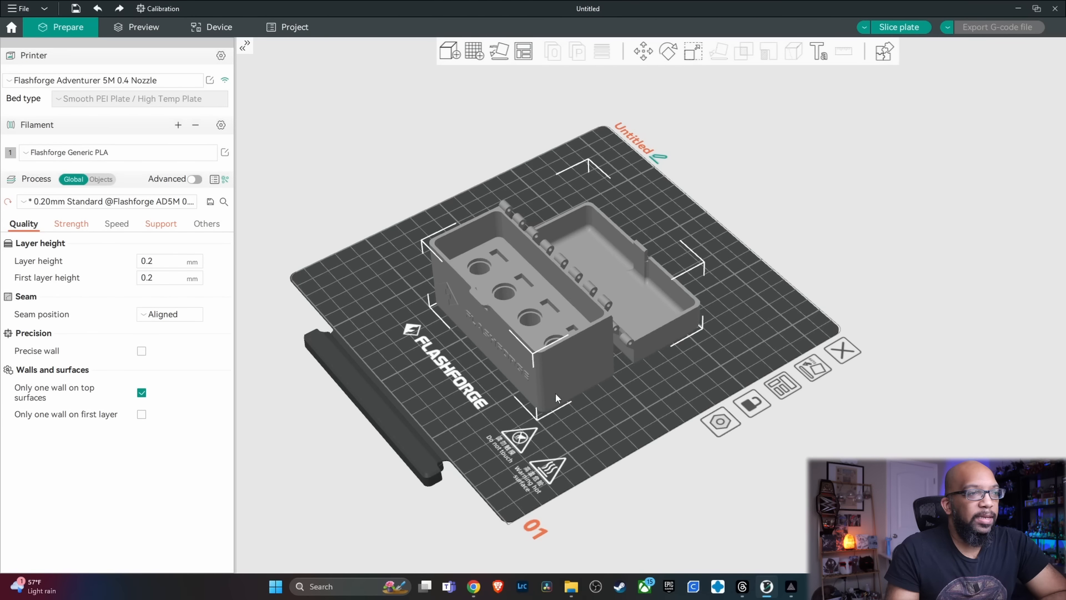
# Step: Move the lid and the box body independently to different spots on the plate
pyautogui.moveTo(549, 367); pyautogui.dragTo(552, 364)
pyautogui.click(725, 290)
pyautogui.moveTo(614, 280); pyautogui.dragTo(672, 275)
pyautogui.moveTo(751, 404); pyautogui.dragTo(727, 391)
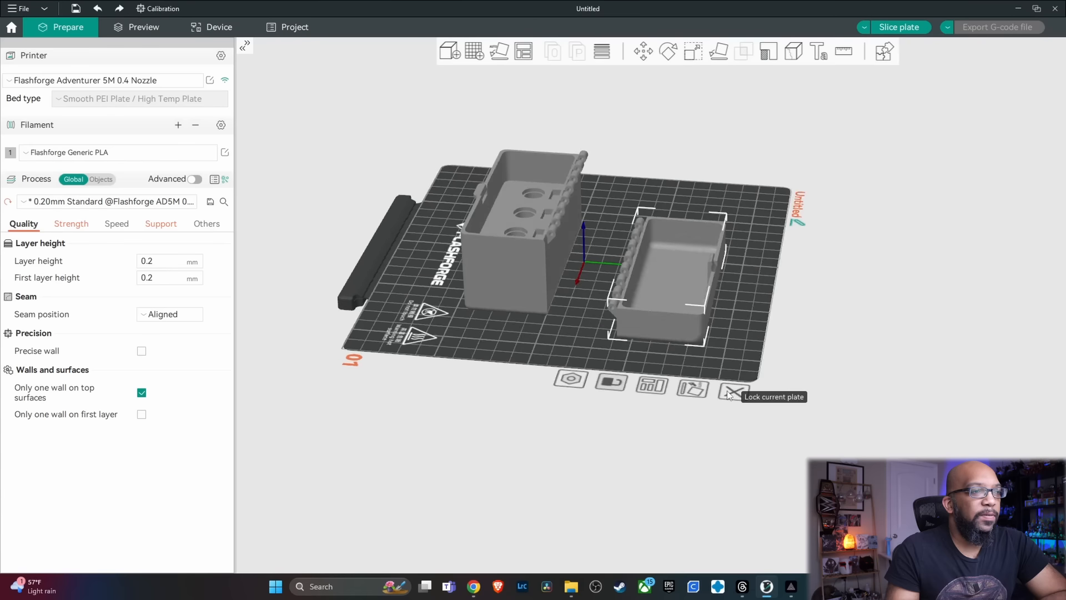
pyautogui.moveTo(531, 237)
pyautogui.mouseDown()
pyautogui.moveTo(557, 238)
pyautogui.moveTo(534, 249)
pyautogui.moveTo(547, 241)
pyautogui.mouseUp()
pyautogui.moveTo(666, 286); pyautogui.dragTo(674, 260)
pyautogui.moveTo(537, 325); pyautogui.dragTo(602, 354)
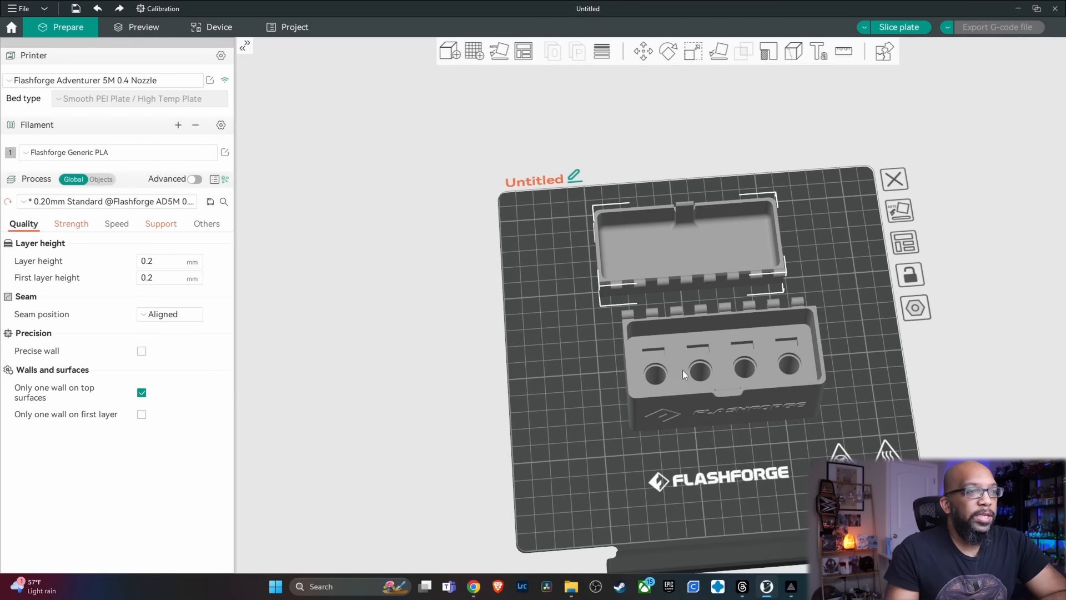
pyautogui.moveTo(671, 418); pyautogui.dragTo(632, 448)
pyautogui.moveTo(664, 295); pyautogui.dragTo(713, 282)
pyautogui.moveTo(778, 528); pyautogui.dragTo(729, 508)
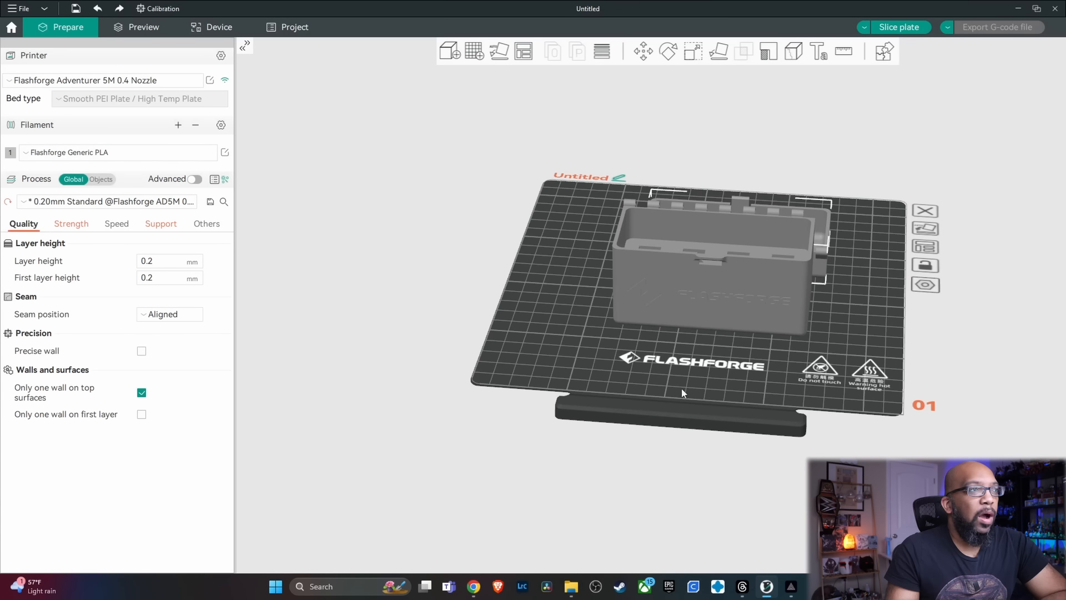
# Step: Arrange all objects on the plate automatically, allowing multiple materials on the same plate
pyautogui.rightClick(522, 53)
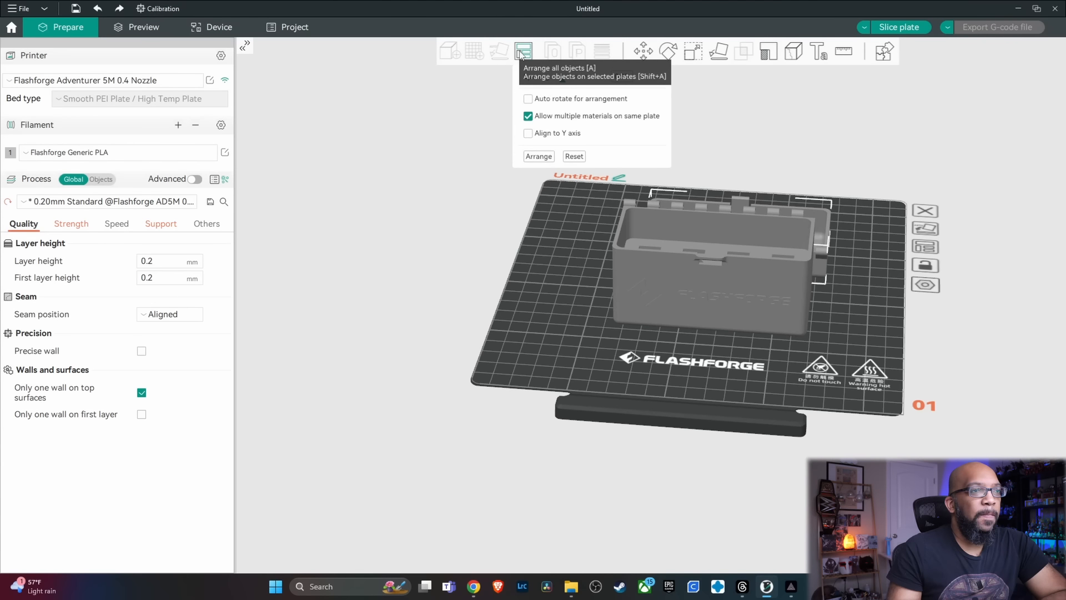
pyautogui.click(540, 155)
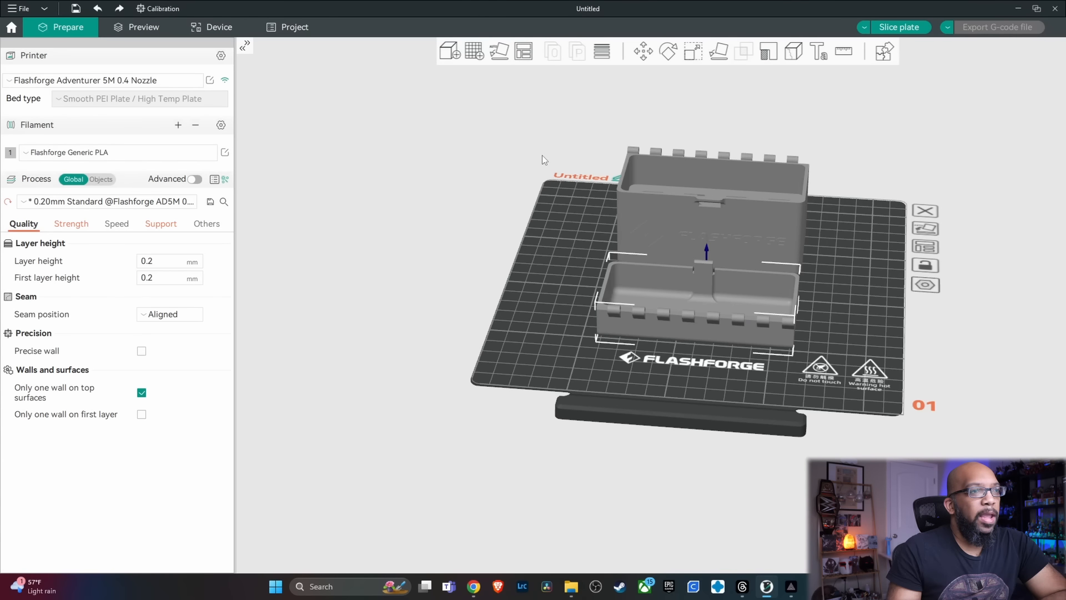
pyautogui.moveTo(851, 387); pyautogui.dragTo(783, 255)
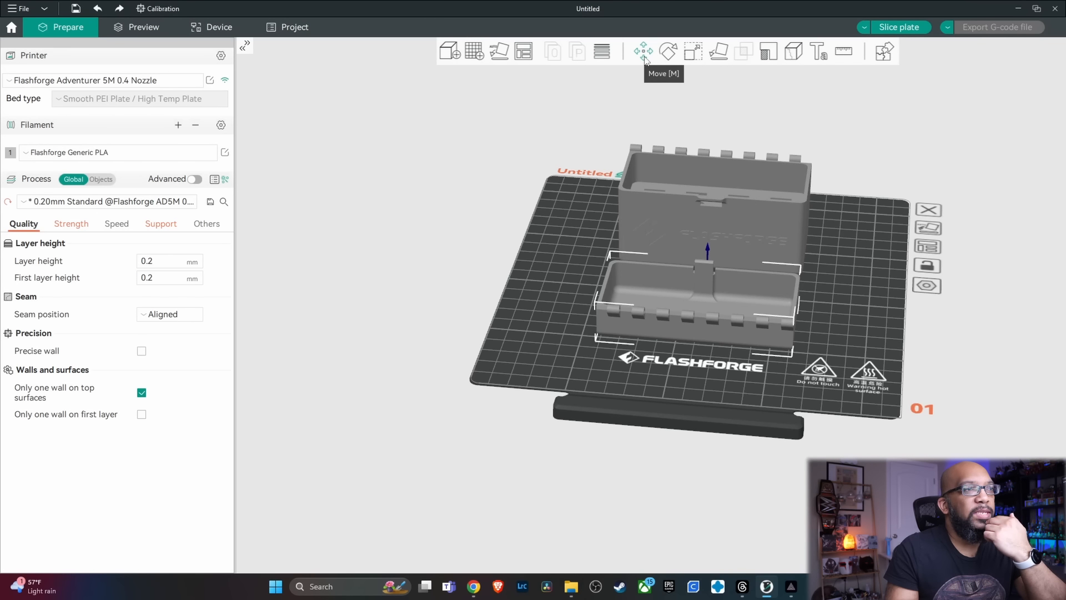
# Step: Select the box body and try rotating it about the Z axis
pyautogui.click(707, 205)
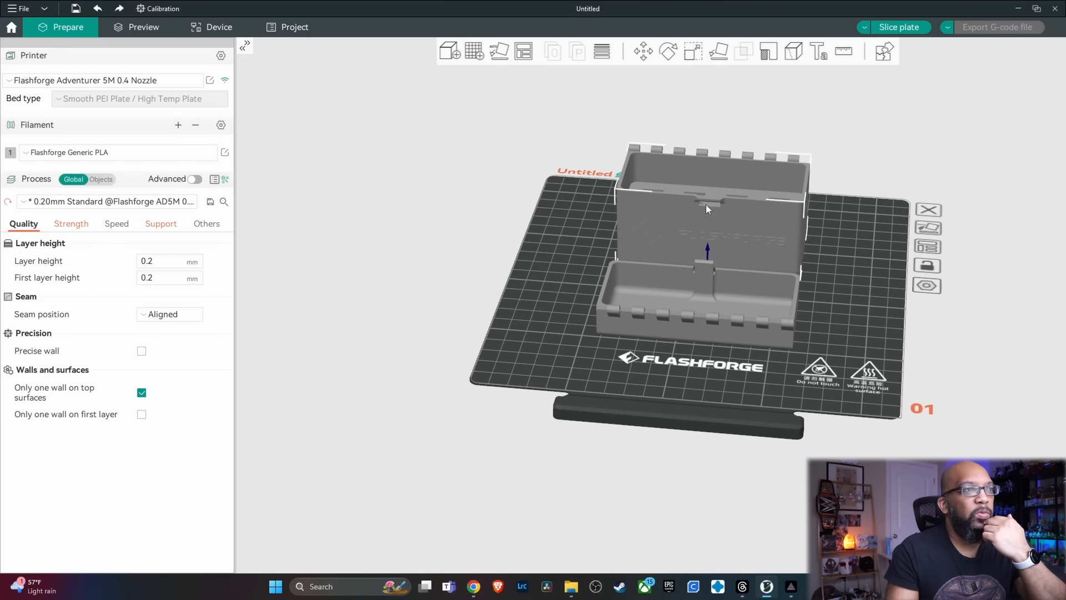
pyautogui.click(667, 58)
pyautogui.moveTo(848, 229)
pyautogui.mouseDown()
pyautogui.moveTo(778, 252)
pyautogui.moveTo(688, 244)
pyautogui.moveTo(772, 265)
pyautogui.moveTo(855, 192)
pyautogui.moveTo(832, 228)
pyautogui.moveTo(851, 220)
pyautogui.mouseUp()
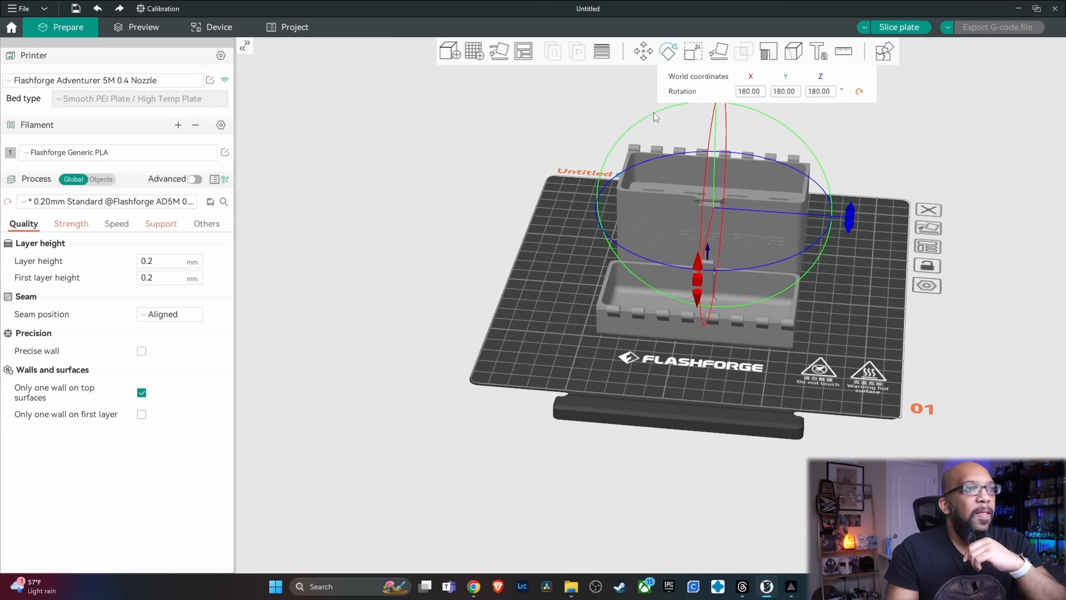
# Step: Scale the box body uniformly to 50%
pyautogui.click(693, 54)
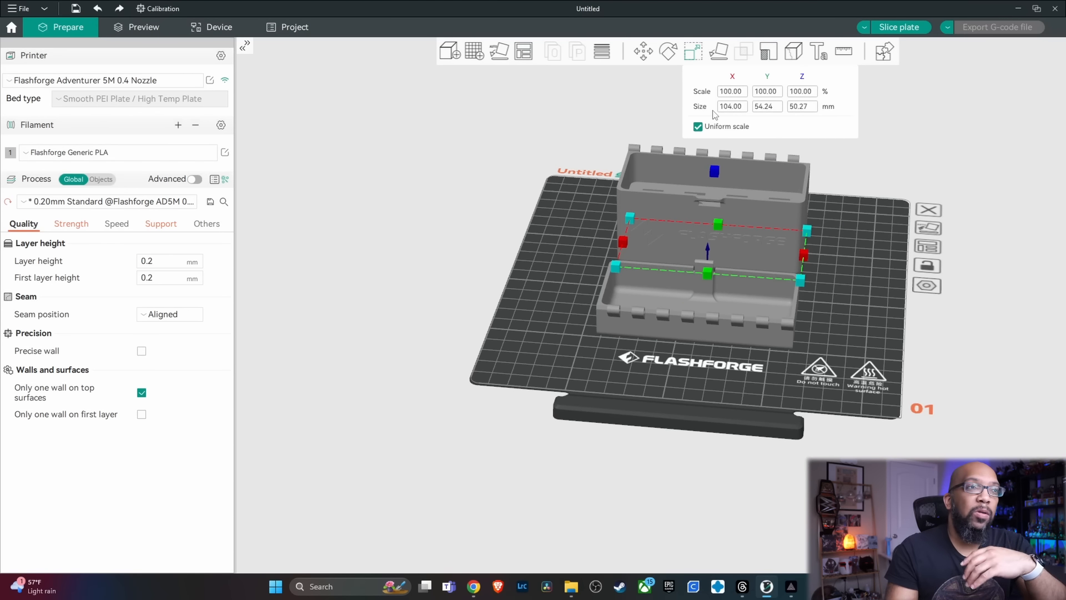
pyautogui.click(739, 92)
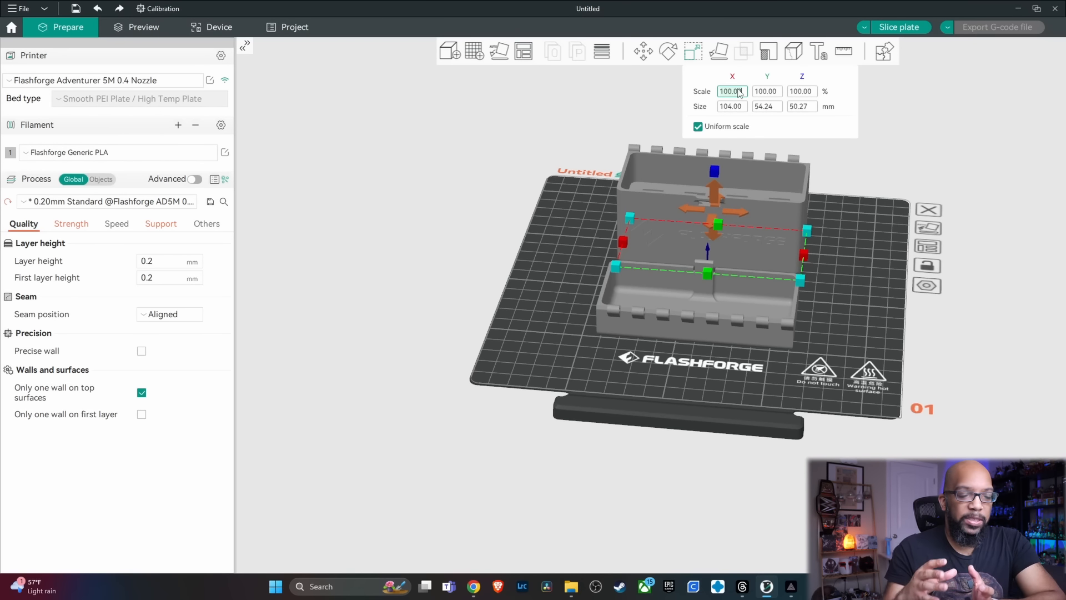
pyautogui.write('5')
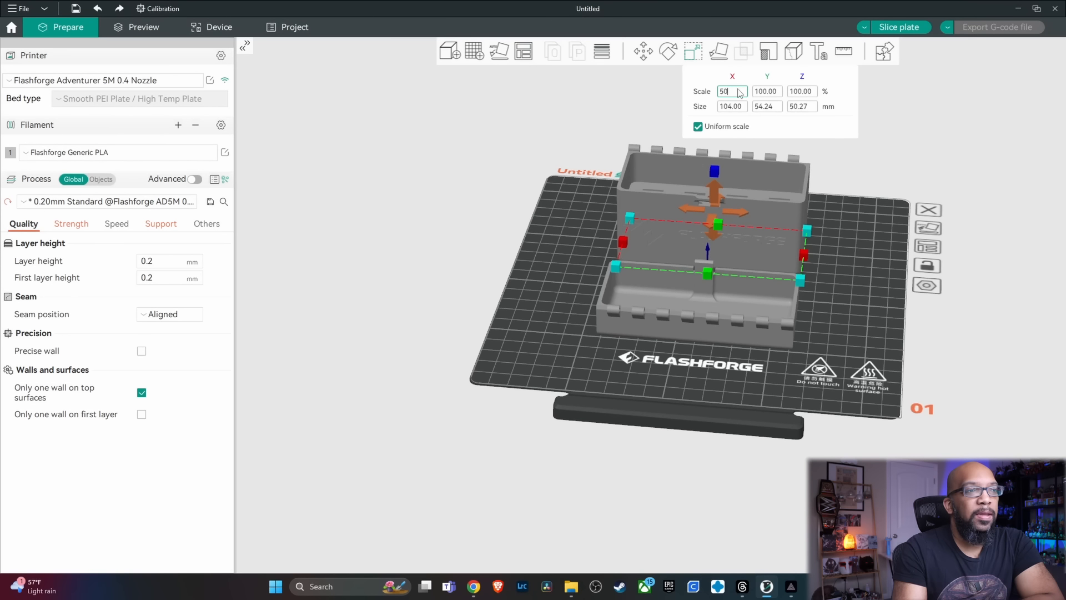
pyautogui.write('0')
pyautogui.press('Return')
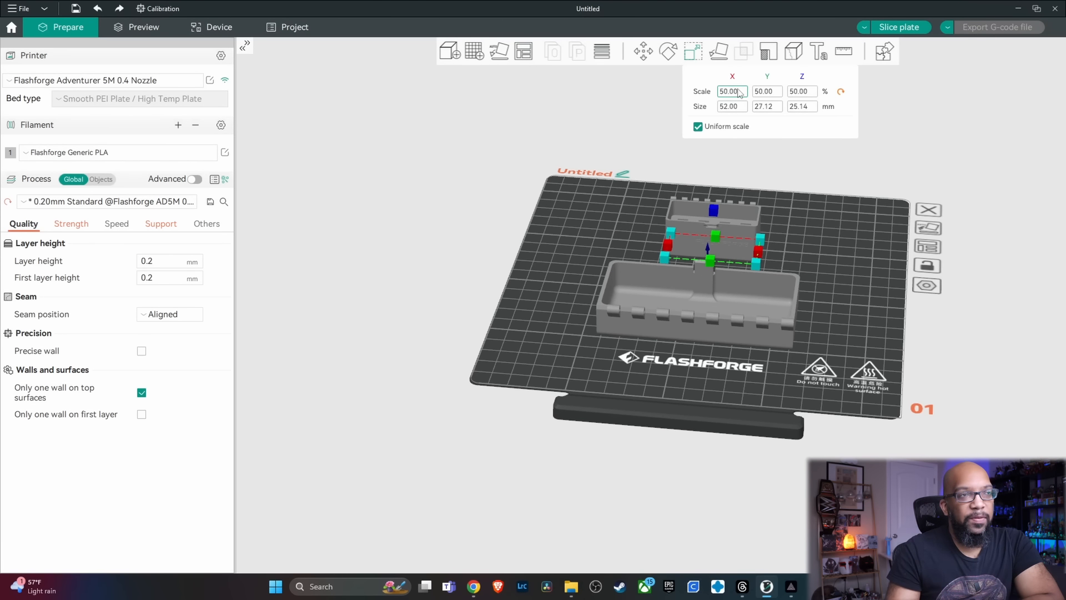
# Step: Scale the box body uniformly back to 100%
pyautogui.click(738, 92)
pyautogui.write('1')
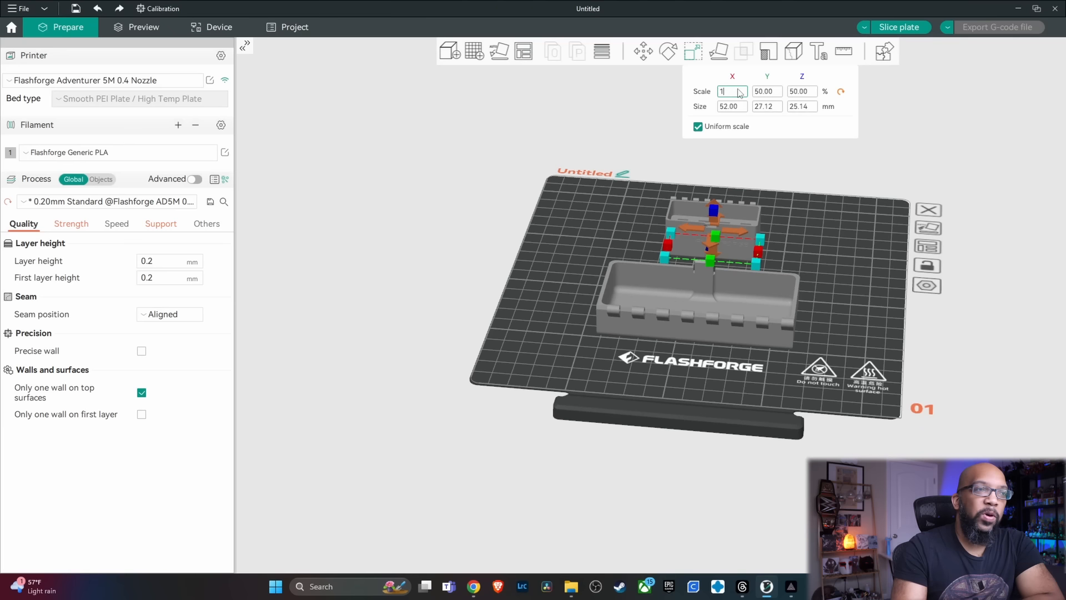
pyautogui.press('Return')
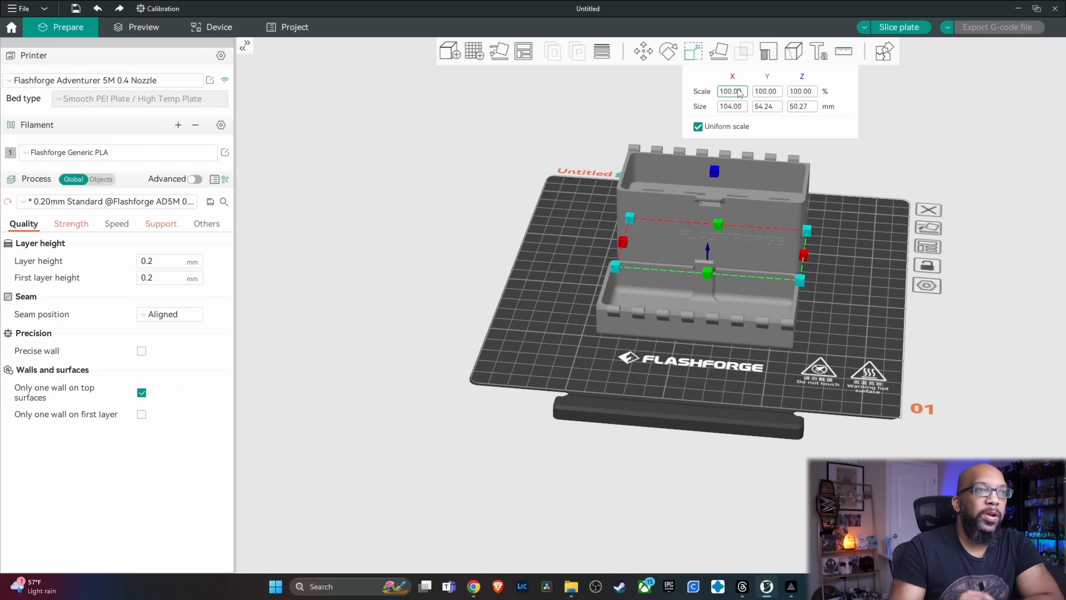
# Step: Lay the box body upside down on the plate, resting on its open side
pyautogui.click(717, 53)
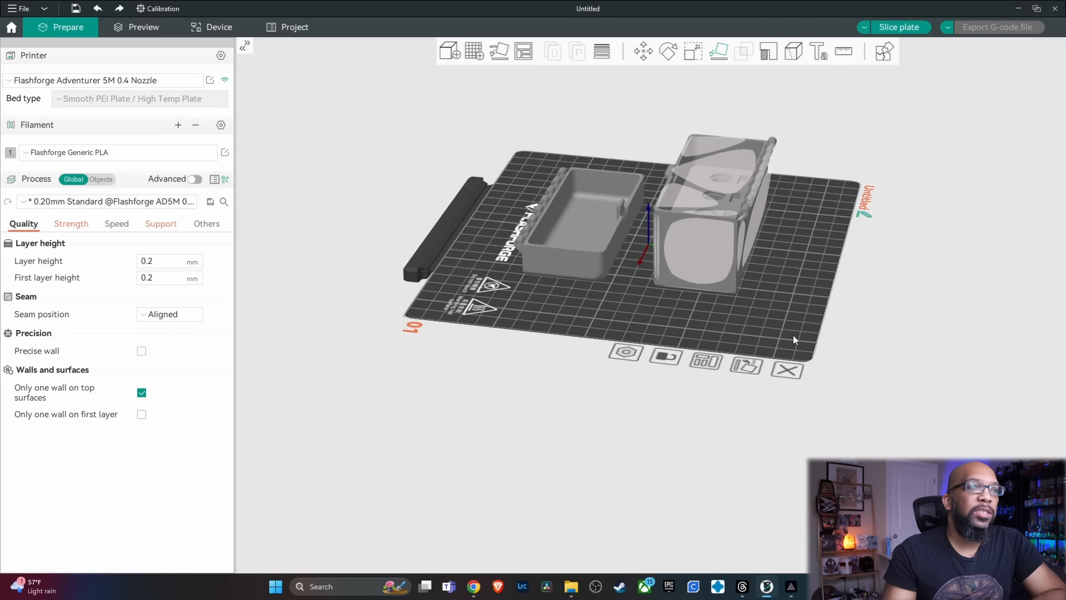
pyautogui.moveTo(804, 320)
pyautogui.mouseDown()
pyautogui.moveTo(707, 304)
pyautogui.moveTo(688, 327)
pyautogui.moveTo(817, 316)
pyautogui.mouseUp()
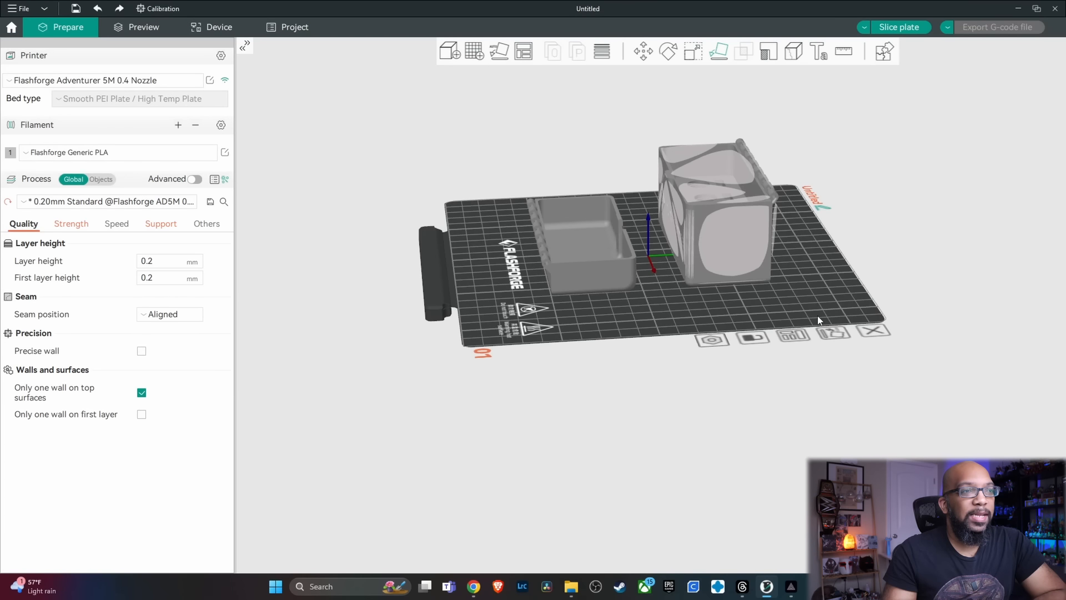
pyautogui.click(707, 168)
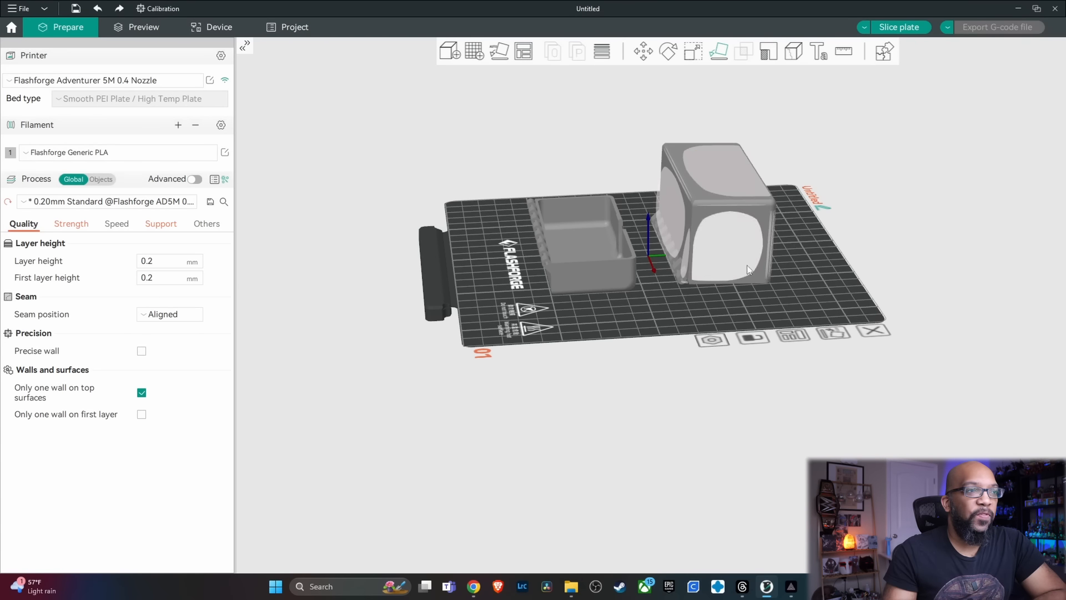
pyautogui.moveTo(818, 292); pyautogui.dragTo(759, 277)
pyautogui.press('0')
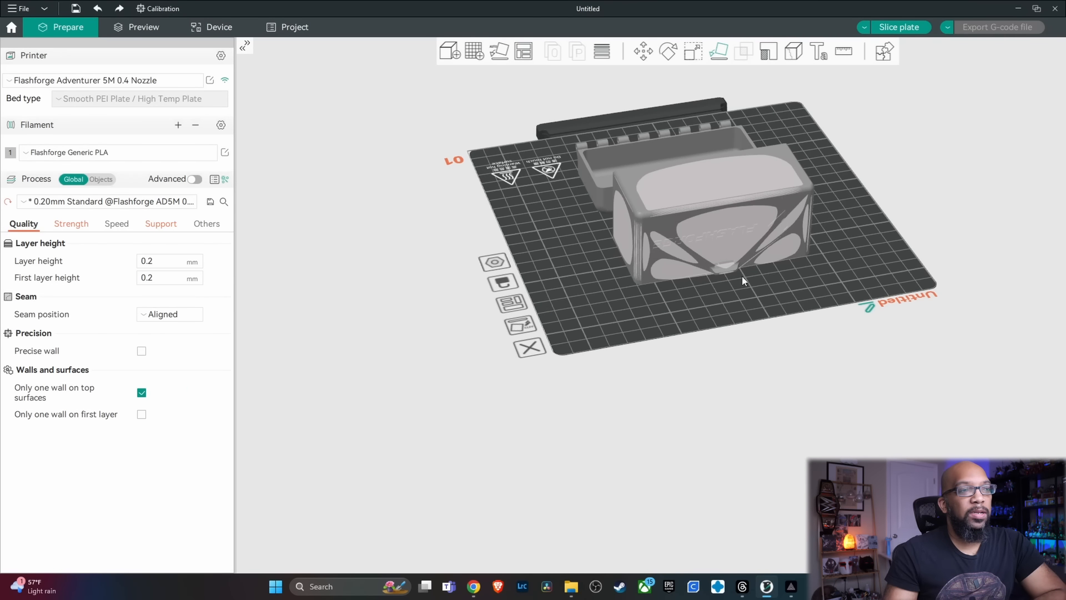
# Step: Lay the box body on its front face and then back upright on its base
pyautogui.click(720, 241)
pyautogui.moveTo(619, 311); pyautogui.dragTo(618, 279)
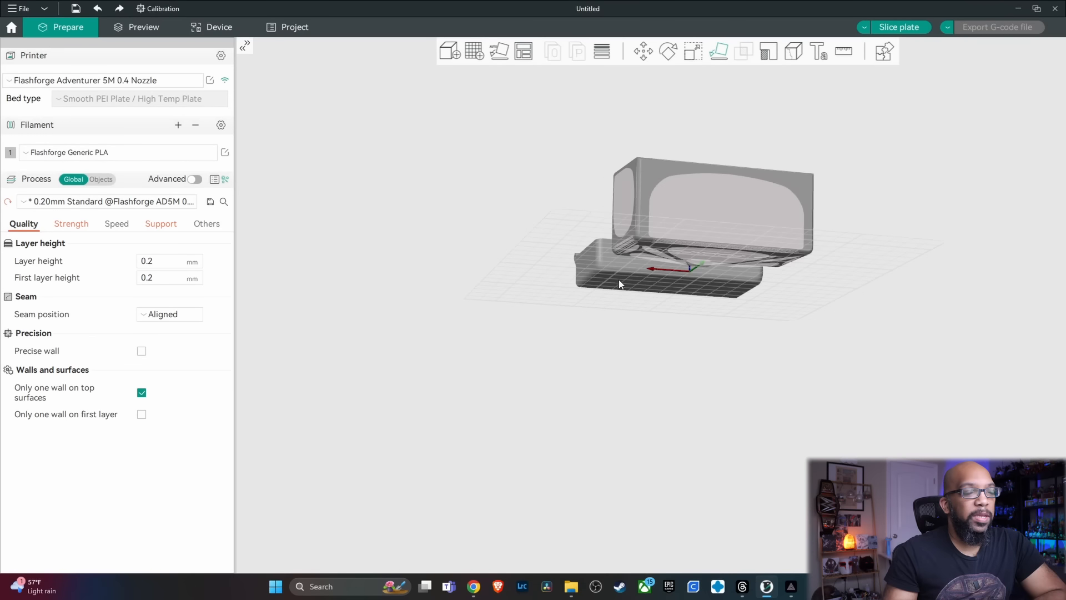
pyautogui.click(722, 210)
pyautogui.moveTo(615, 271); pyautogui.dragTo(860, 282)
pyautogui.click(642, 51)
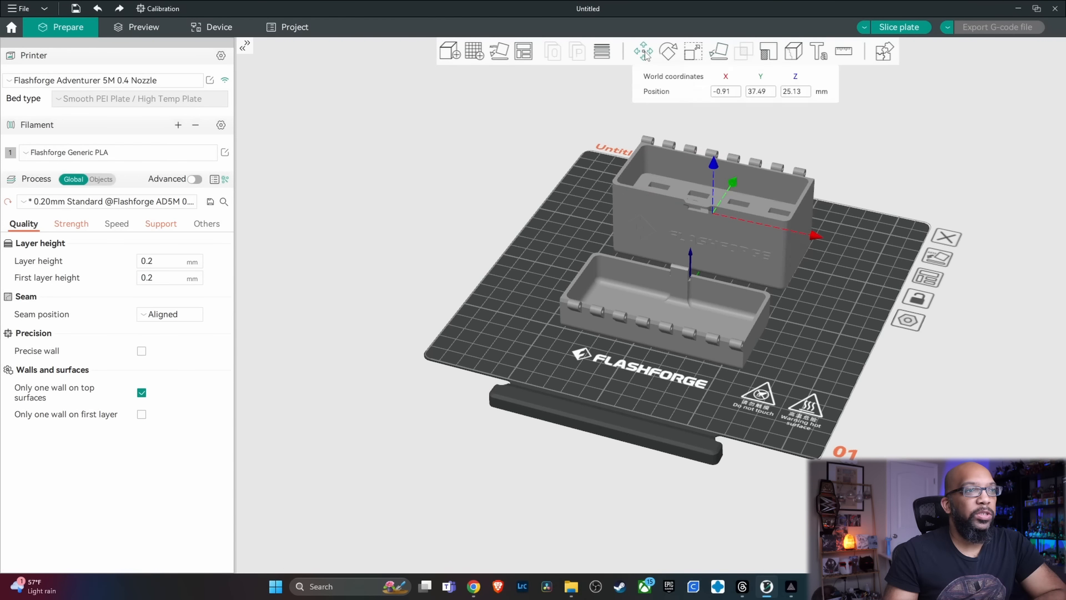
# Step: Try embossing the text "Hello" on the front wall of the box body and undo it
pyautogui.moveTo(794, 297); pyautogui.dragTo(818, 296)
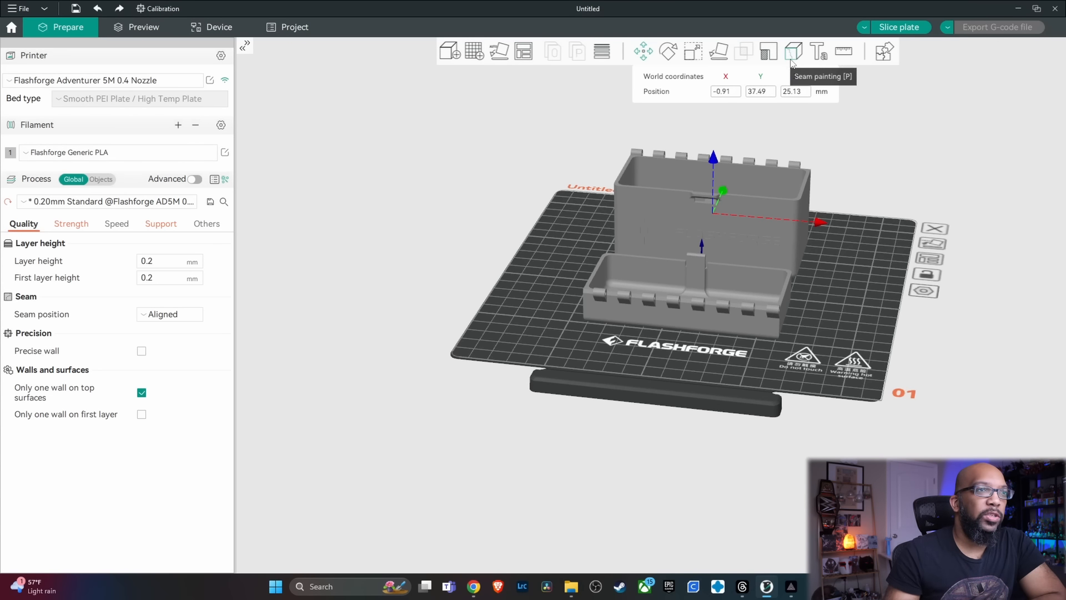
pyautogui.click(820, 53)
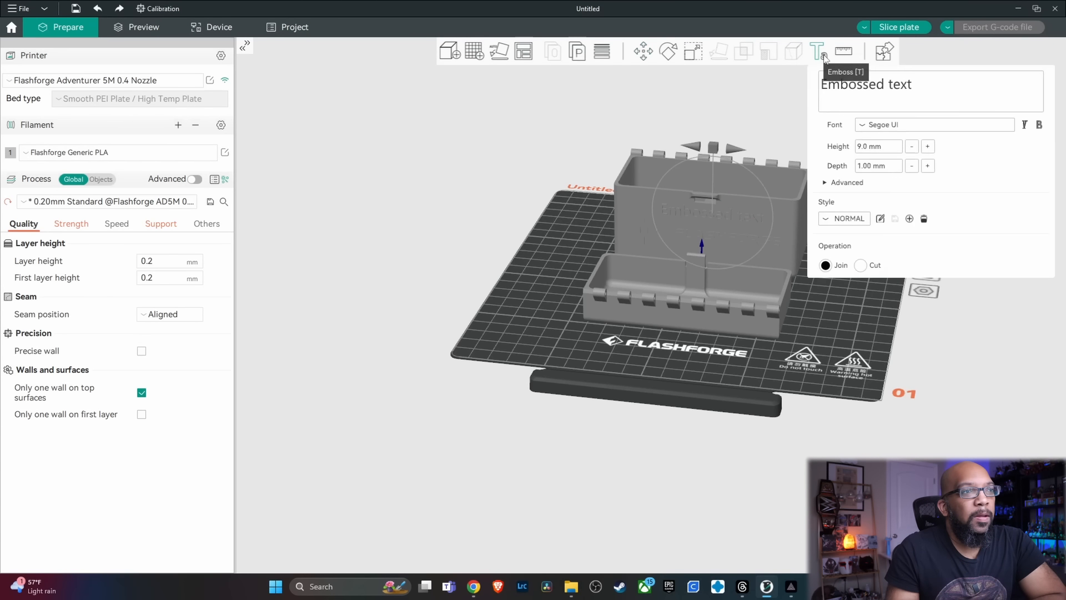
pyautogui.hotkey('ctrl', 'a')
pyautogui.write('Hello')
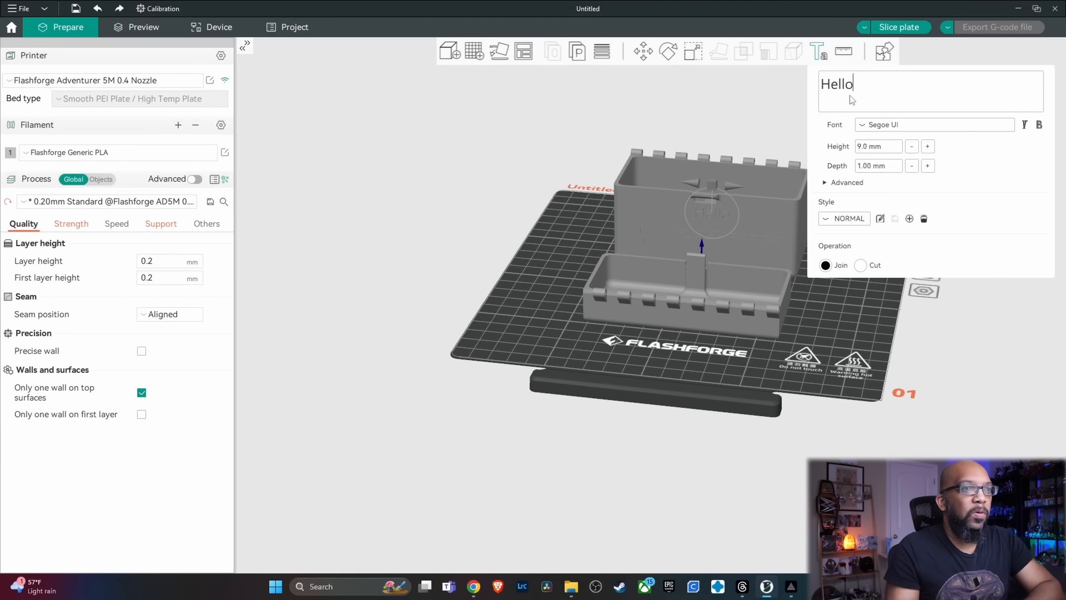
pyautogui.press('Return')
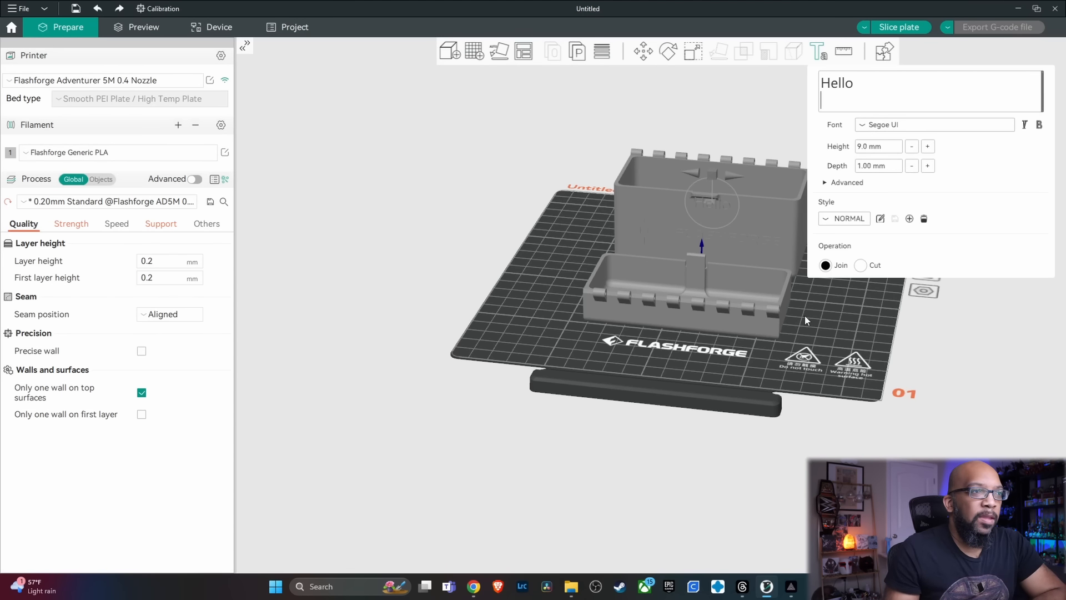
pyautogui.scroll(3, 714, 212)
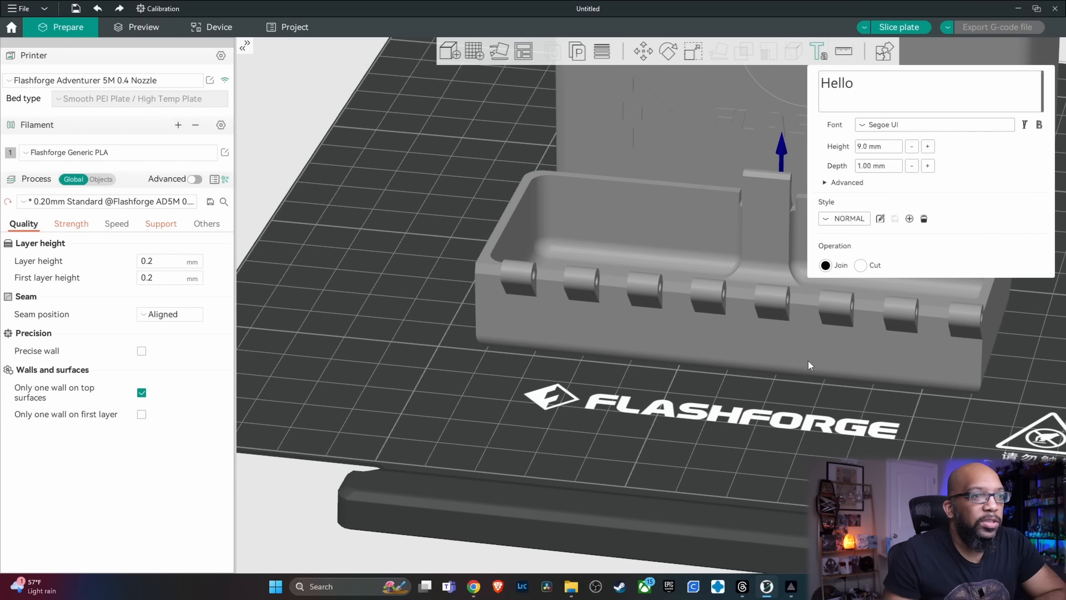
pyautogui.scroll(3, 807, 361)
pyautogui.click(712, 228)
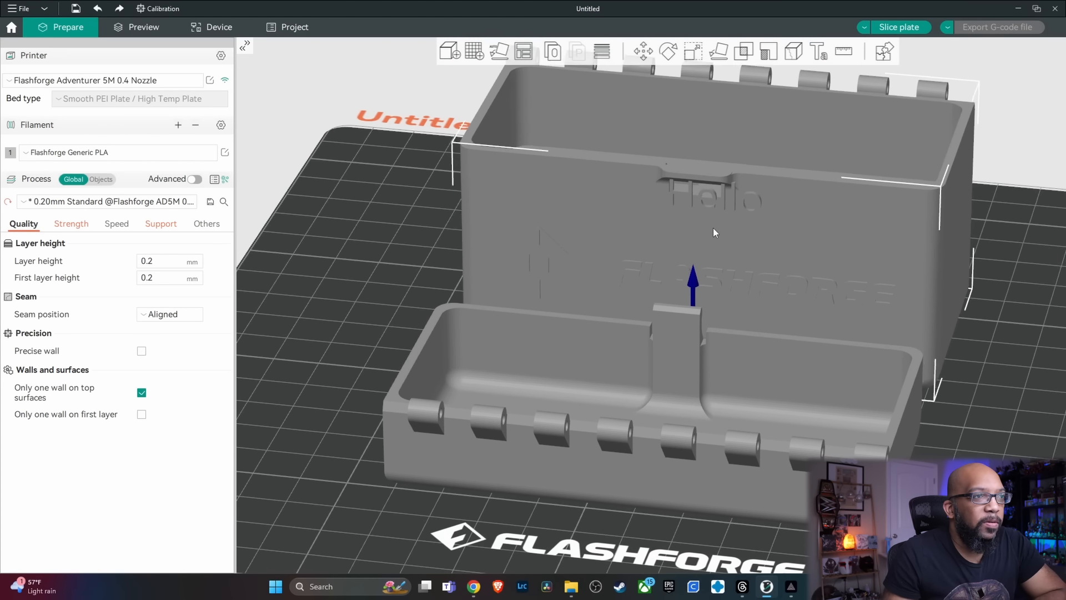
pyautogui.hotkey('ctrl', 'z')
pyautogui.scroll(-3, 711, 230)
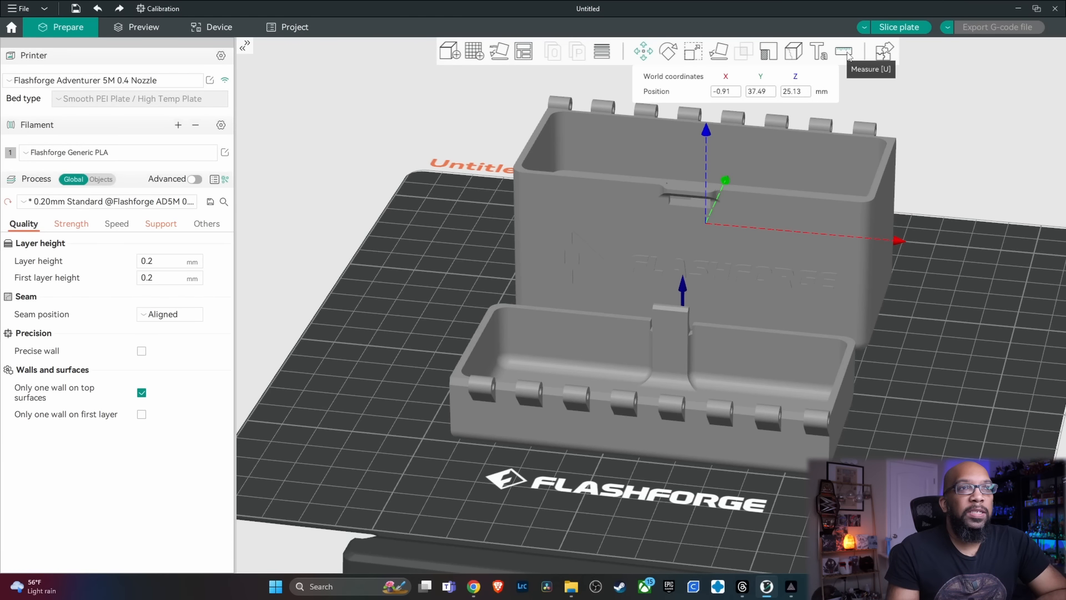
# Step: Measure the distance between the two outer vertical edges of the box body's front wall
pyautogui.scroll(-2, 908, 317)
pyautogui.click(943, 326)
pyautogui.scroll(-2, 942, 320)
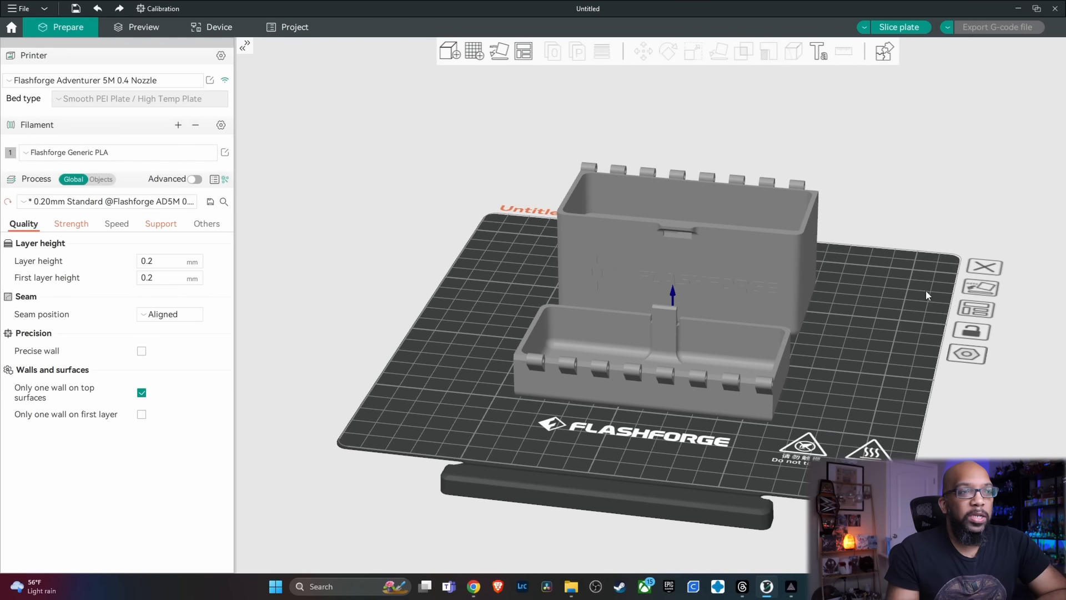
pyautogui.click(731, 269)
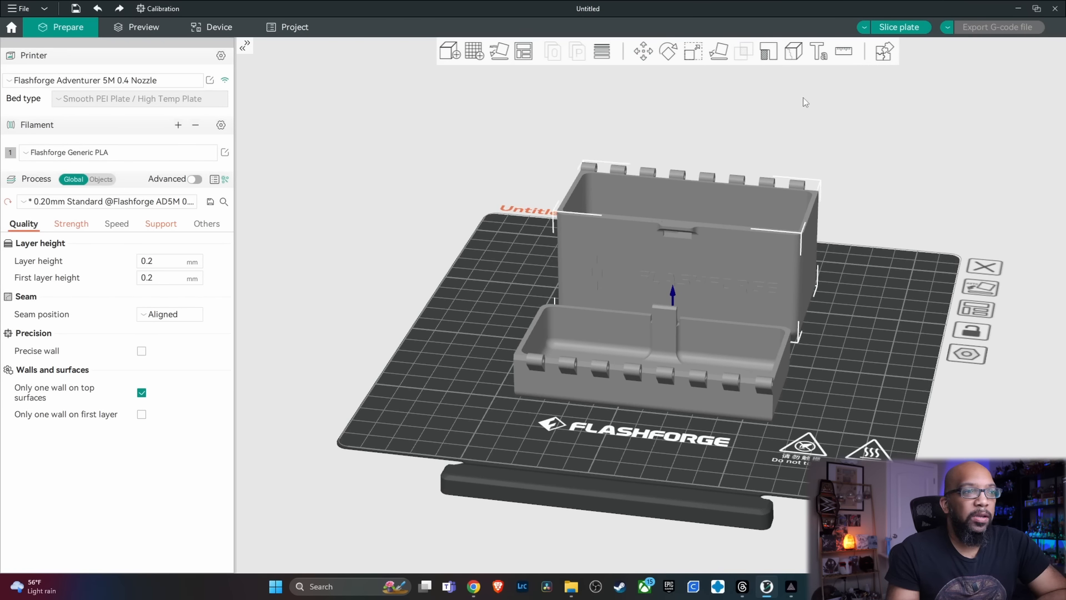
pyautogui.click(847, 58)
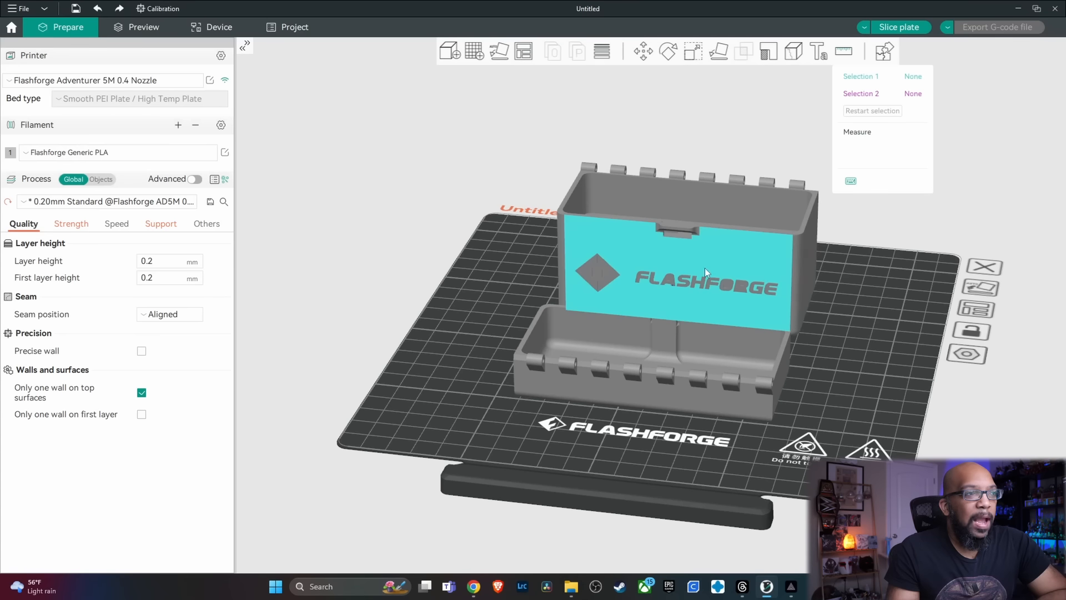
pyautogui.click(798, 255)
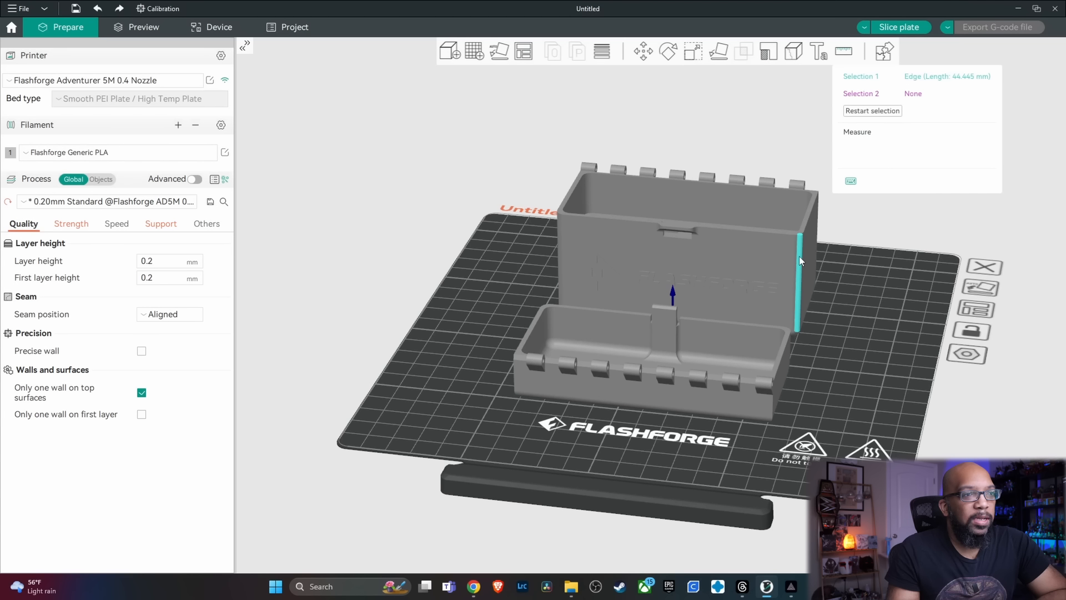
pyautogui.click(562, 257)
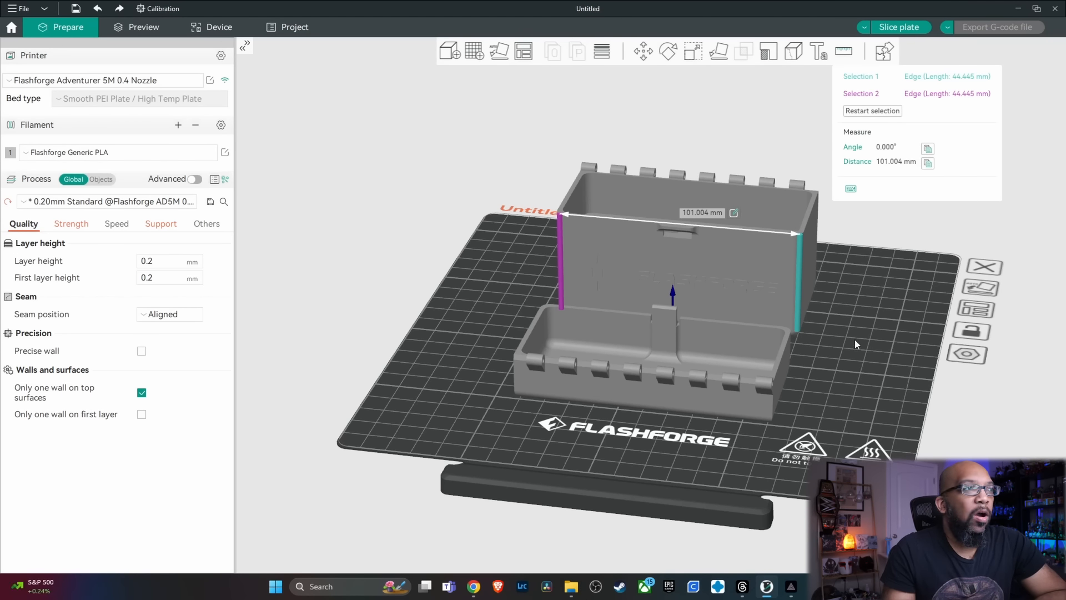
pyautogui.click(644, 52)
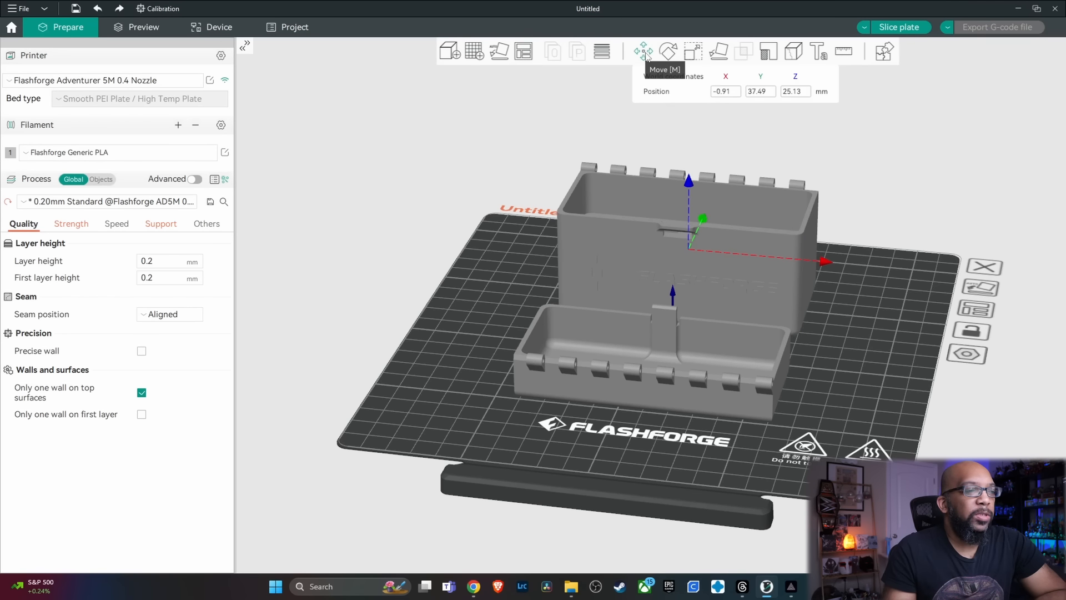
# Step: Slice the plate holding the box body and lid
pyautogui.moveTo(408, 242)
pyautogui.mouseDown()
pyautogui.moveTo(429, 237)
pyautogui.moveTo(412, 245)
pyautogui.mouseUp()
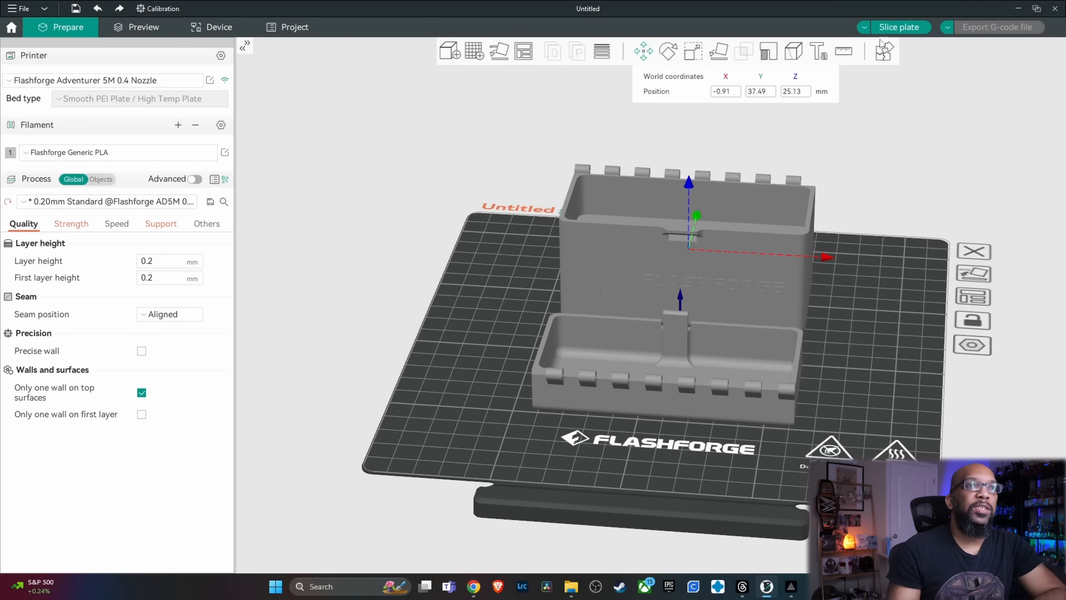
pyautogui.click(903, 30)
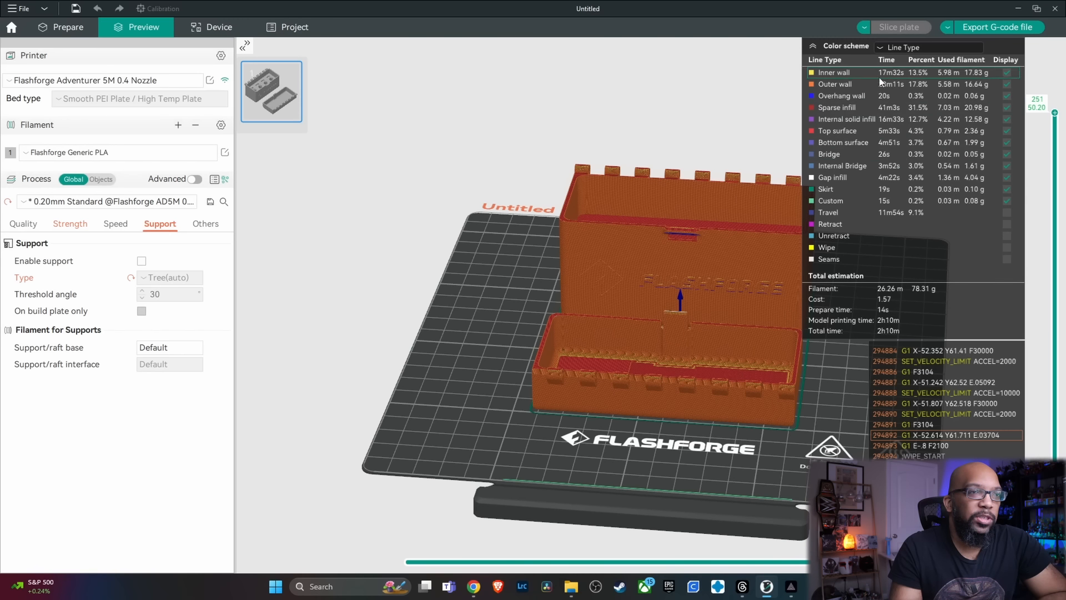
pyautogui.moveTo(526, 272); pyautogui.dragTo(450, 252, button='right')
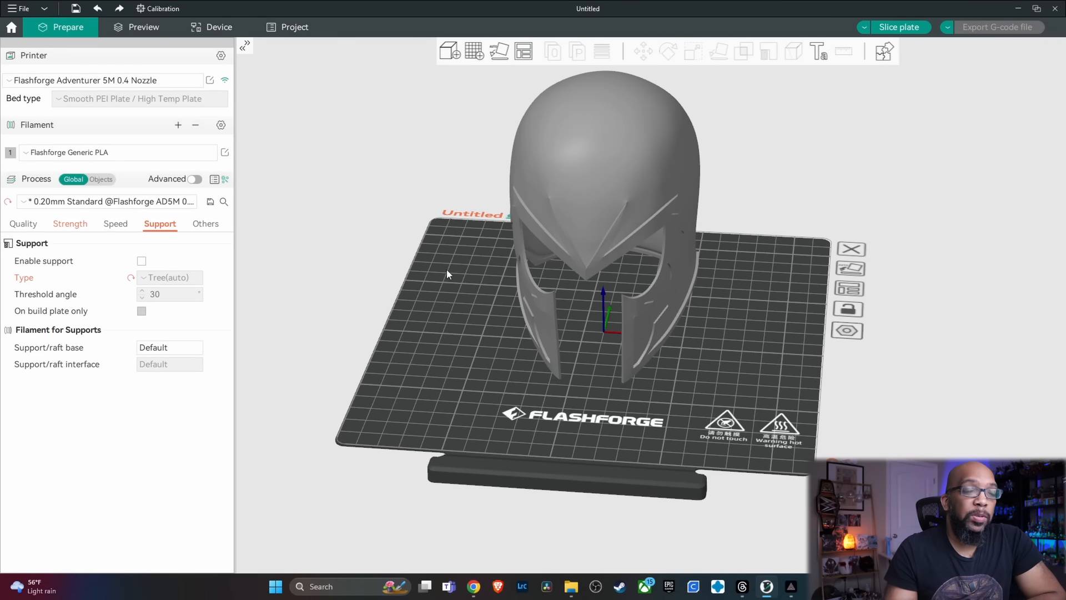
# Step: Select the helmet and auto-orient it on the plate
pyautogui.moveTo(454, 268); pyautogui.dragTo(481, 261)
pyautogui.moveTo(493, 258); pyautogui.dragTo(593, 370)
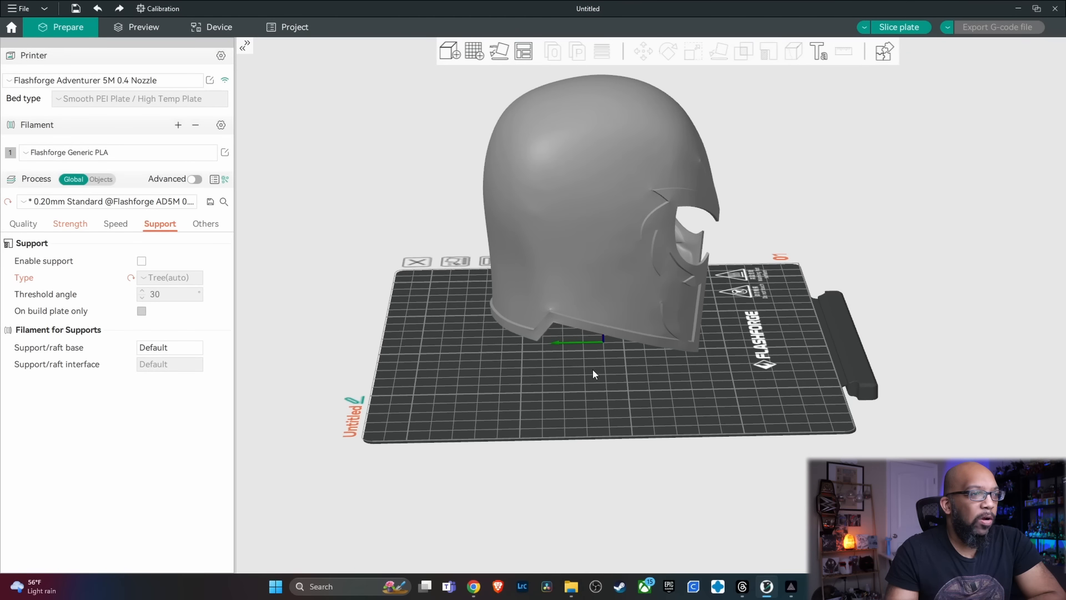
pyautogui.moveTo(518, 351); pyautogui.dragTo(545, 364)
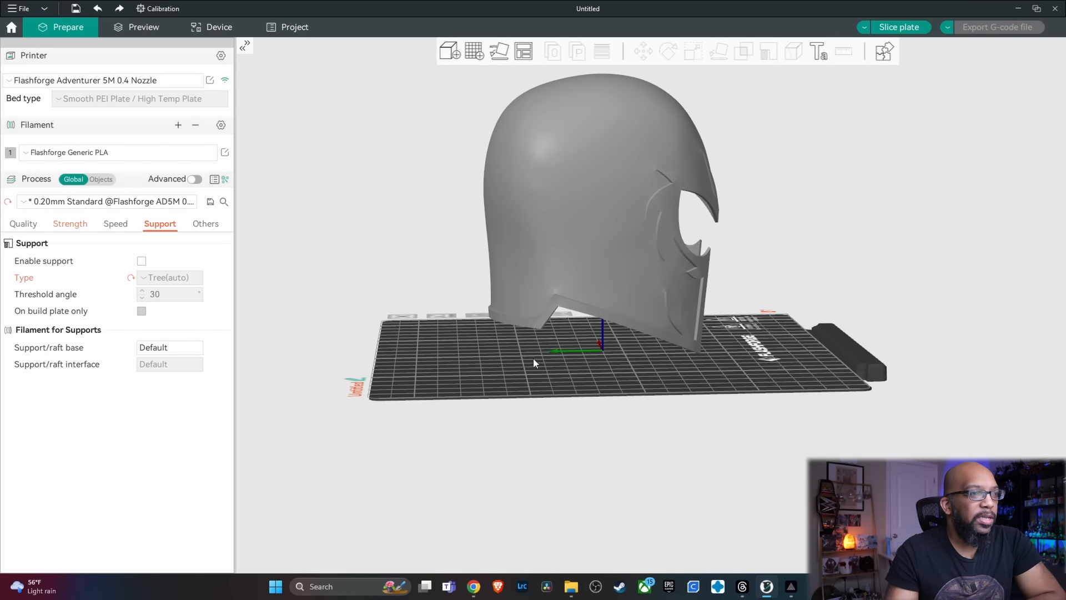
pyautogui.moveTo(749, 382); pyautogui.dragTo(689, 392)
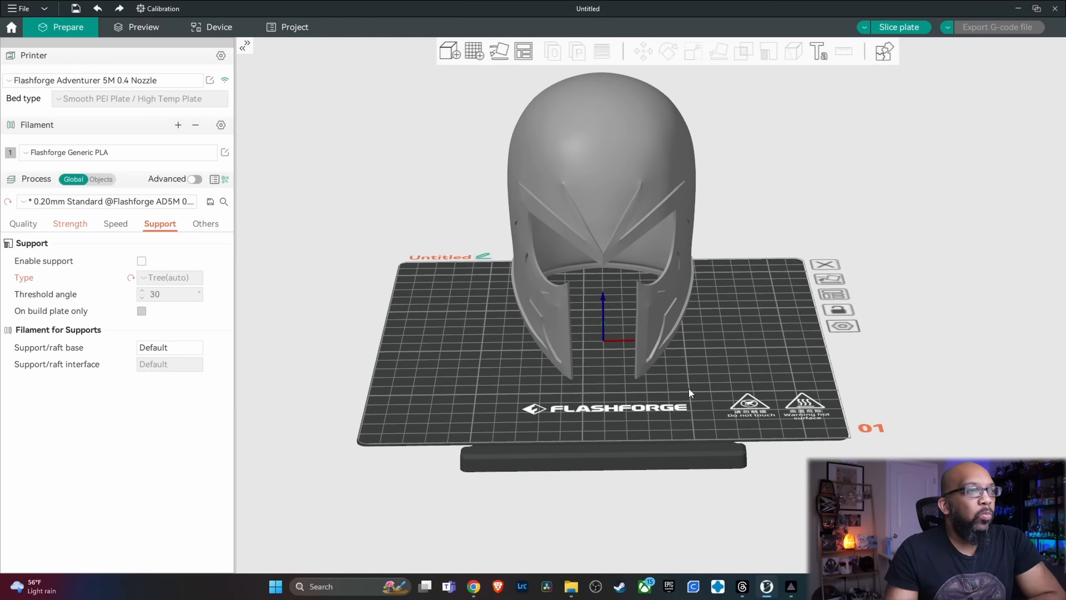
pyautogui.click(599, 217)
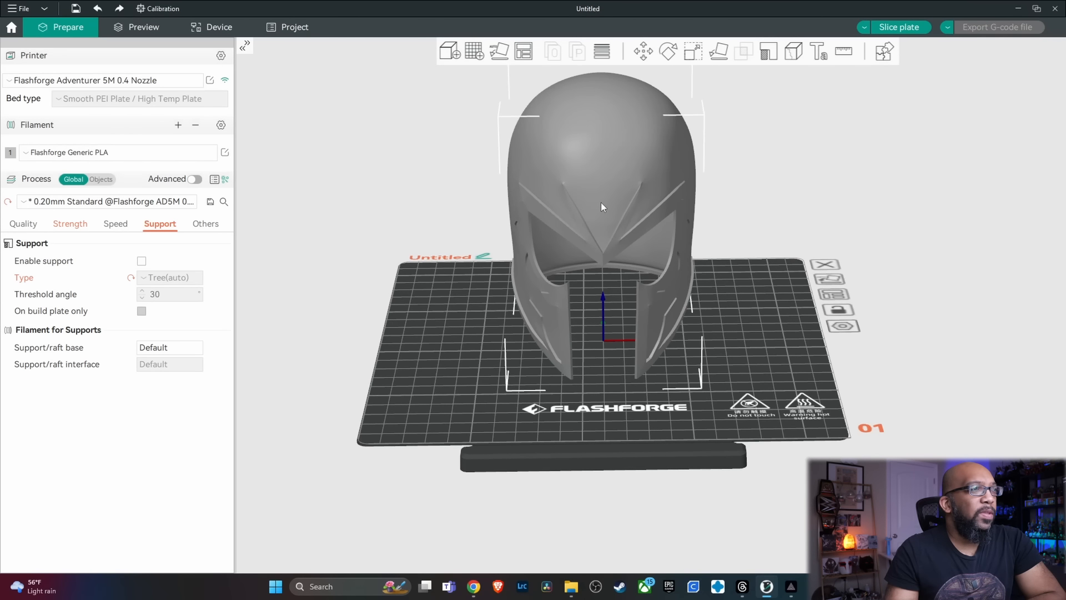
pyautogui.click(497, 54)
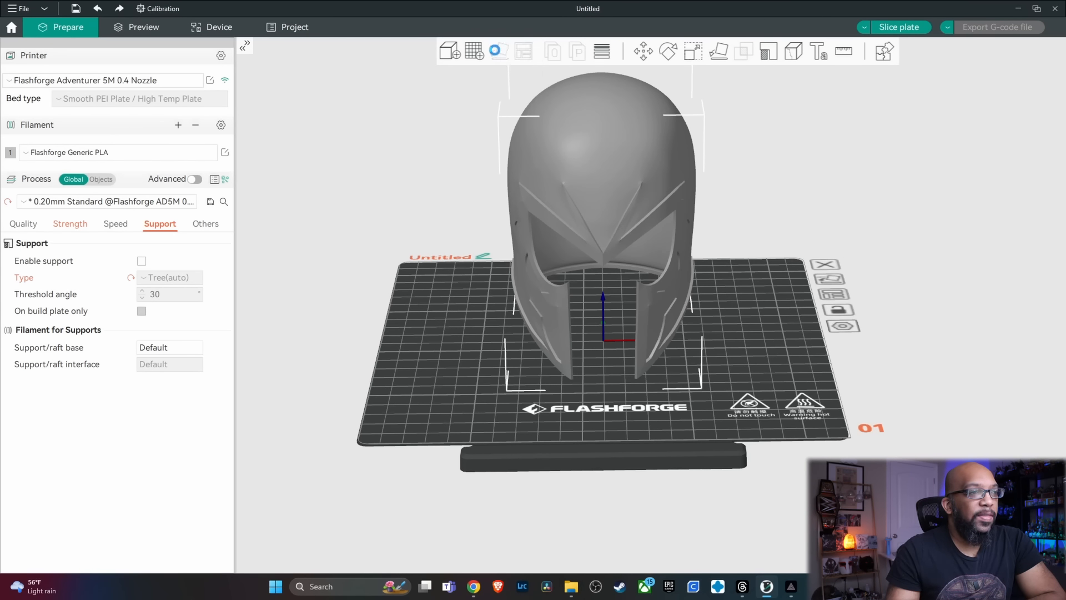
# Step: Enable supports for the helmet and slice the plate
pyautogui.moveTo(452, 373); pyautogui.dragTo(500, 378)
pyautogui.moveTo(806, 320)
pyautogui.mouseDown()
pyautogui.moveTo(791, 306)
pyautogui.moveTo(815, 317)
pyautogui.mouseUp()
pyautogui.moveTo(814, 317); pyautogui.dragTo(785, 291, button='right')
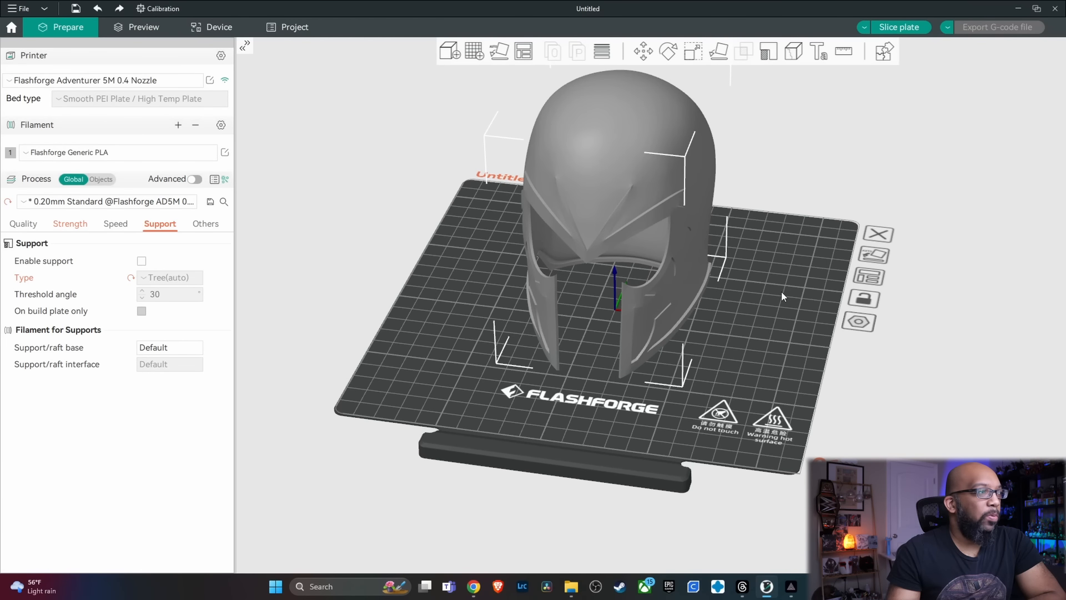
pyautogui.click(142, 263)
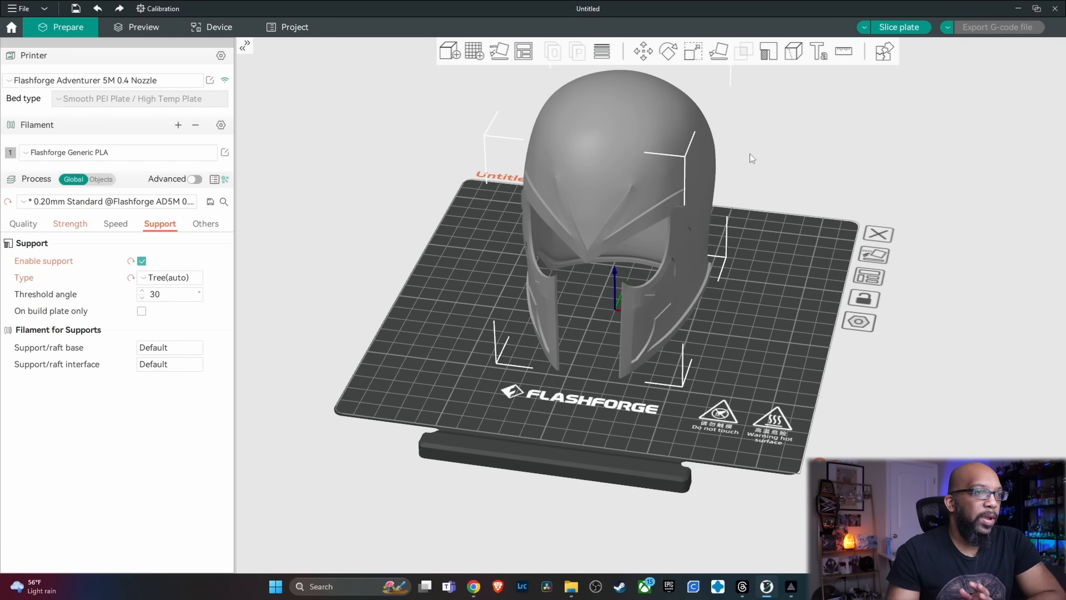
pyautogui.click(897, 27)
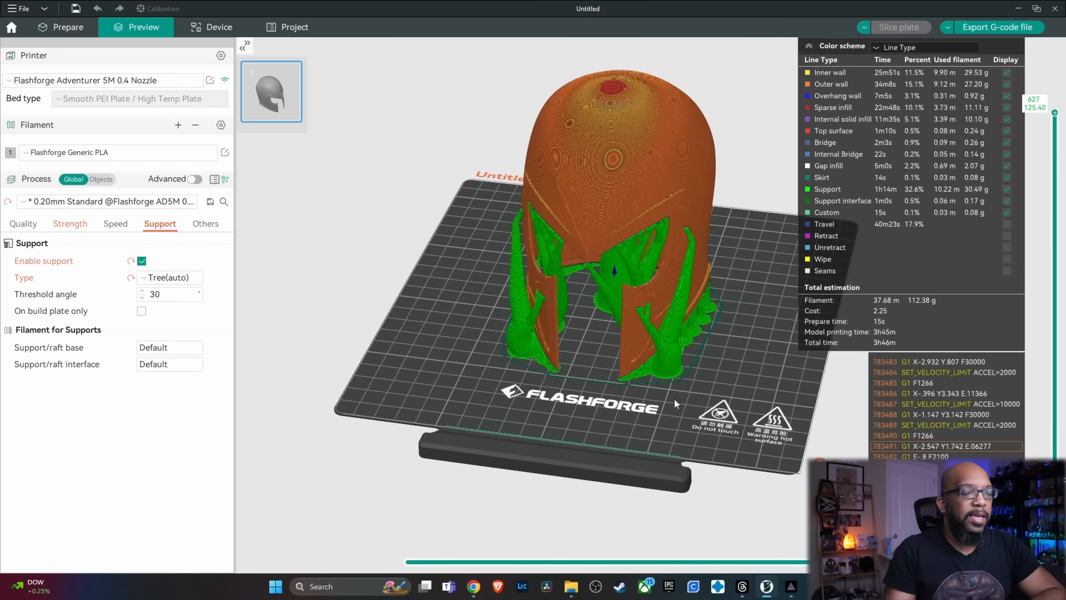
# Step: Inspect the helmet's tree supports through the sliced layers and return to the plate preparation view
pyautogui.moveTo(691, 394); pyautogui.dragTo(663, 386)
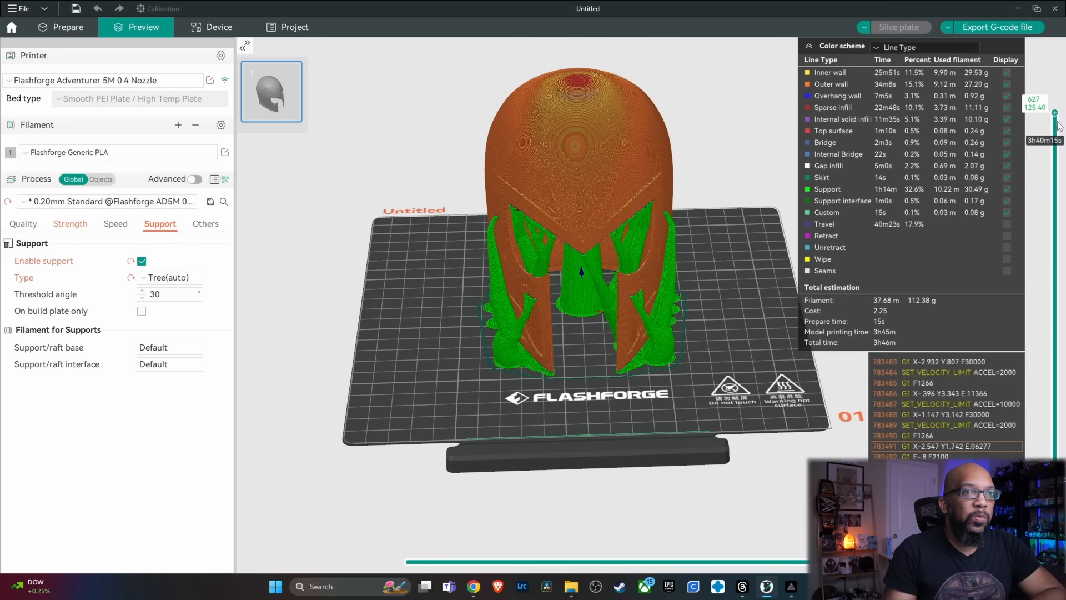
pyautogui.moveTo(1055, 114); pyautogui.dragTo(1036, 92)
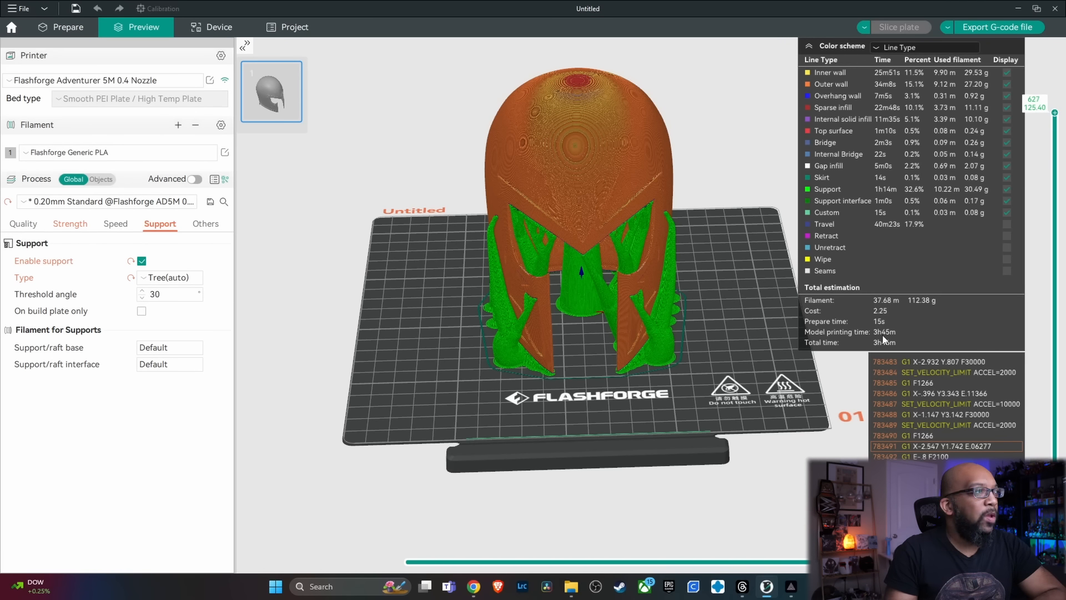
pyautogui.click(71, 30)
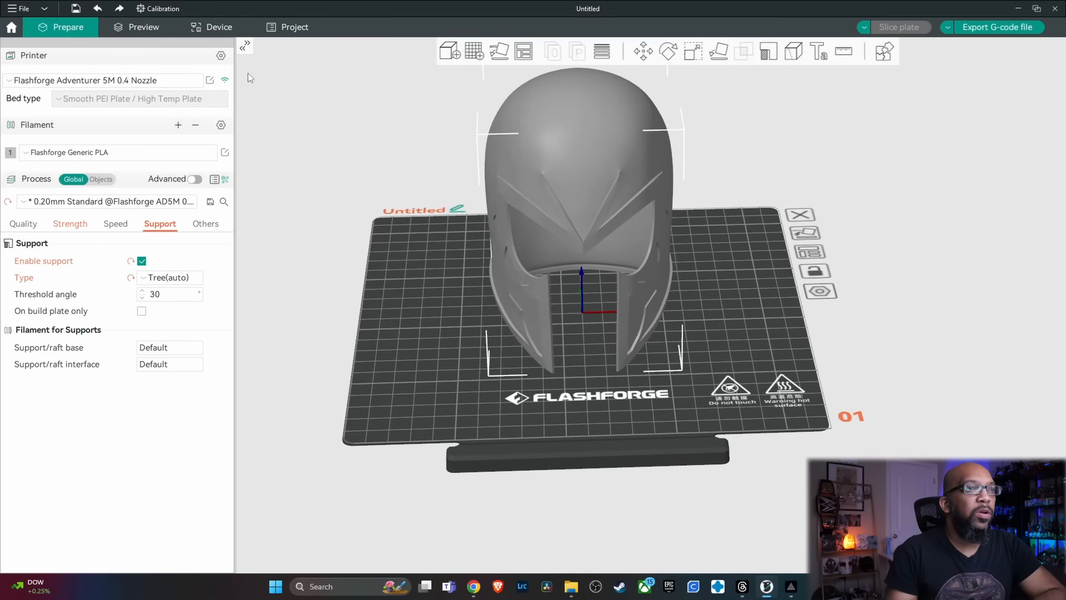
# Step: Start support painting on the helmet, set the pen size to 0.61 and paint a small squiggle of support blocker inside the crown
pyautogui.click(769, 52)
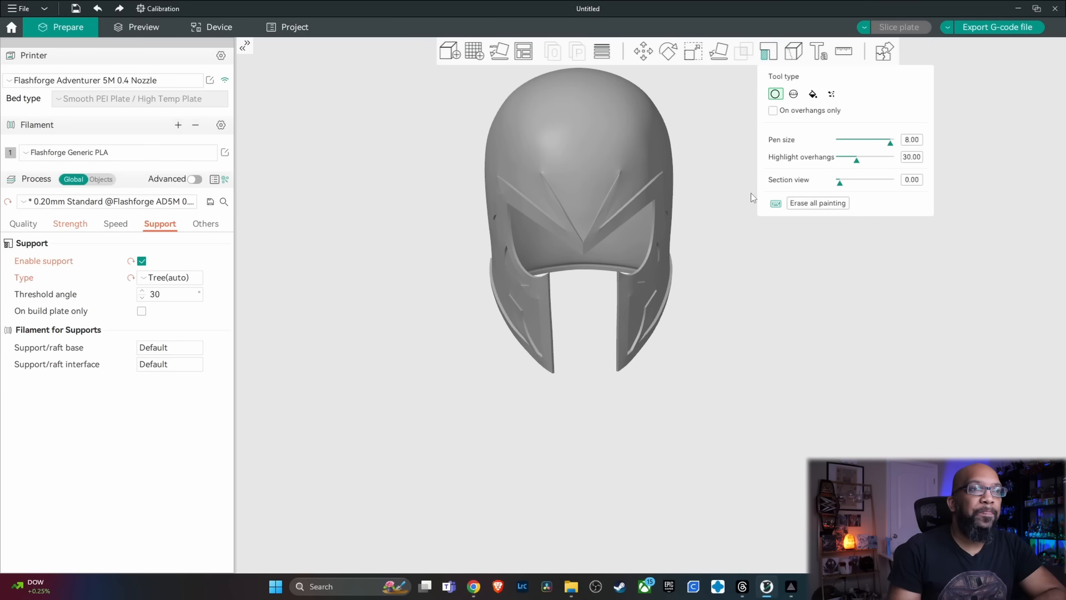
pyautogui.moveTo(739, 326)
pyautogui.mouseDown()
pyautogui.moveTo(725, 324)
pyautogui.moveTo(718, 305)
pyautogui.moveTo(729, 342)
pyautogui.mouseUp()
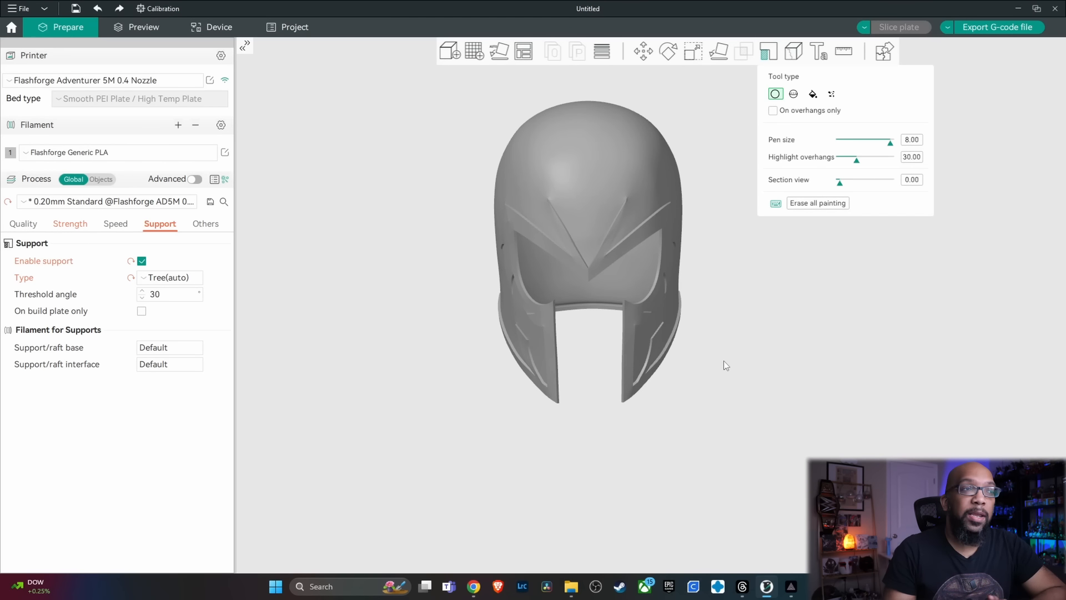
pyautogui.scroll(2, 736, 387)
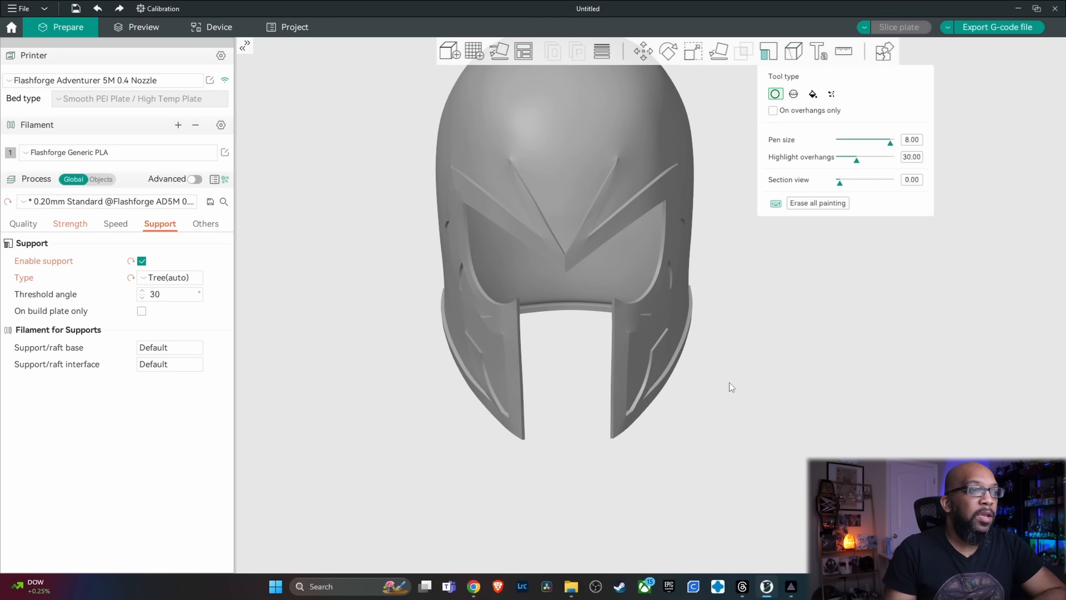
pyautogui.moveTo(756, 393)
pyautogui.mouseDown()
pyautogui.moveTo(757, 382)
pyautogui.moveTo(771, 437)
pyautogui.moveTo(775, 378)
pyautogui.moveTo(760, 364)
pyautogui.moveTo(808, 388)
pyautogui.moveTo(768, 371)
pyautogui.mouseUp()
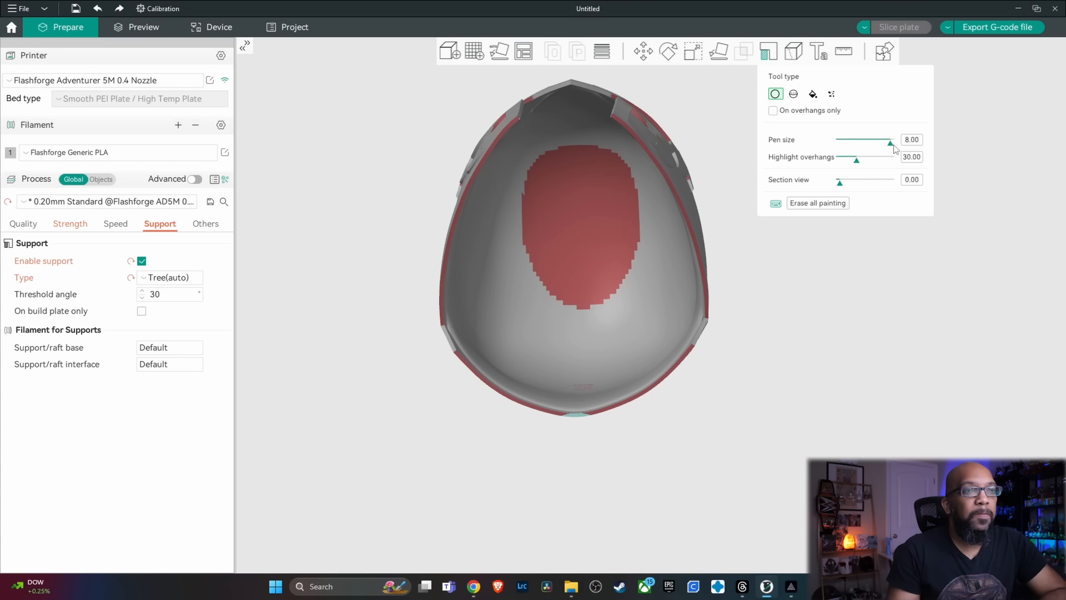
pyautogui.moveTo(888, 146); pyautogui.dragTo(840, 149)
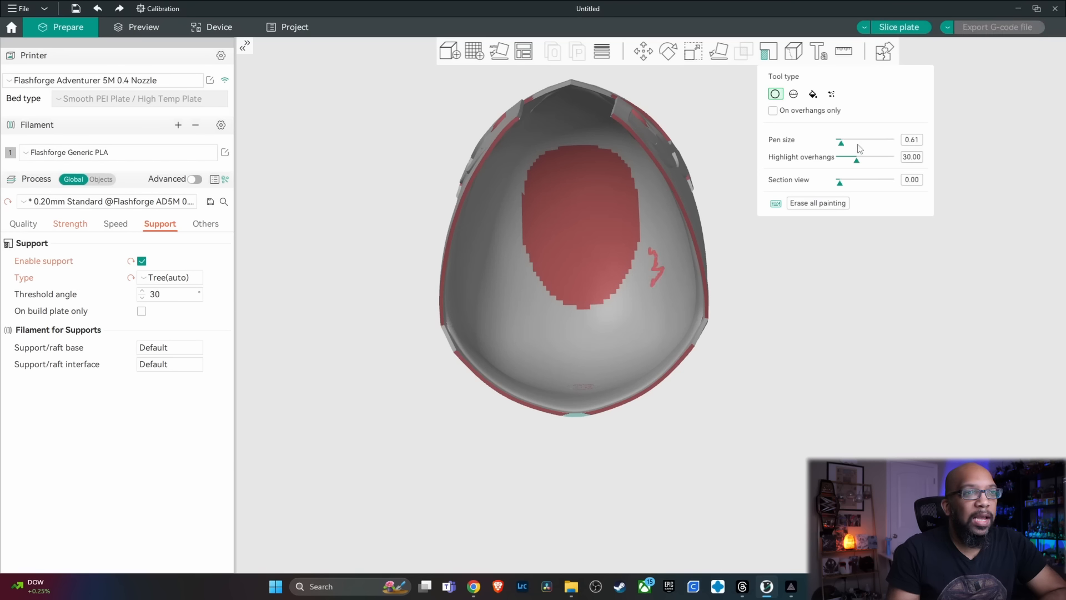
# Step: Set the pen size to 8.00 and paint support blockers over the highlighted overhang inside the helmet's crown
pyautogui.moveTo(840, 143); pyautogui.dragTo(890, 143)
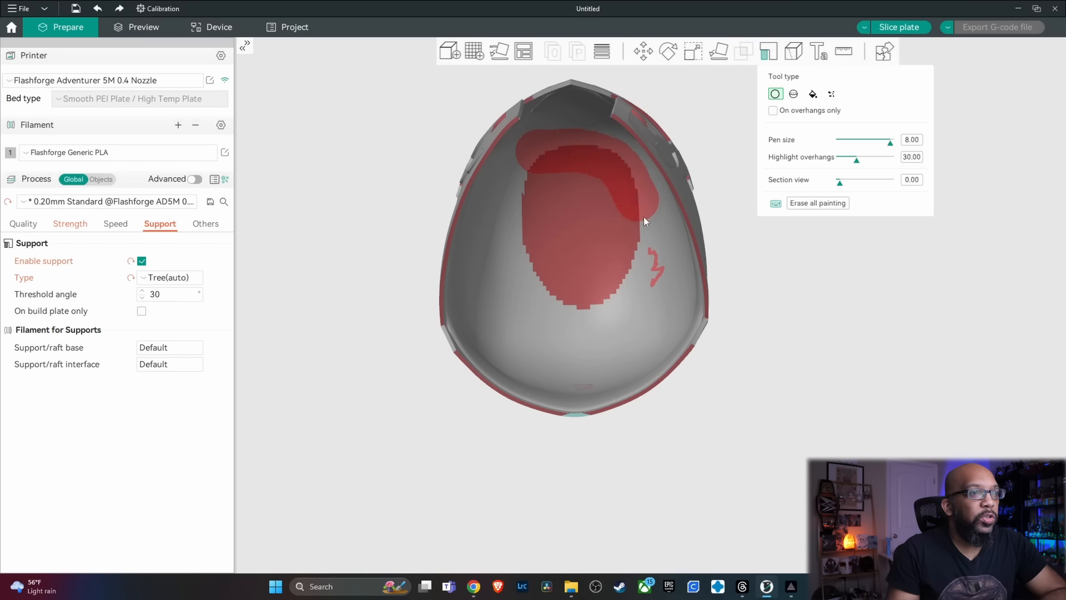
pyautogui.moveTo(558, 235); pyautogui.dragTo(594, 211)
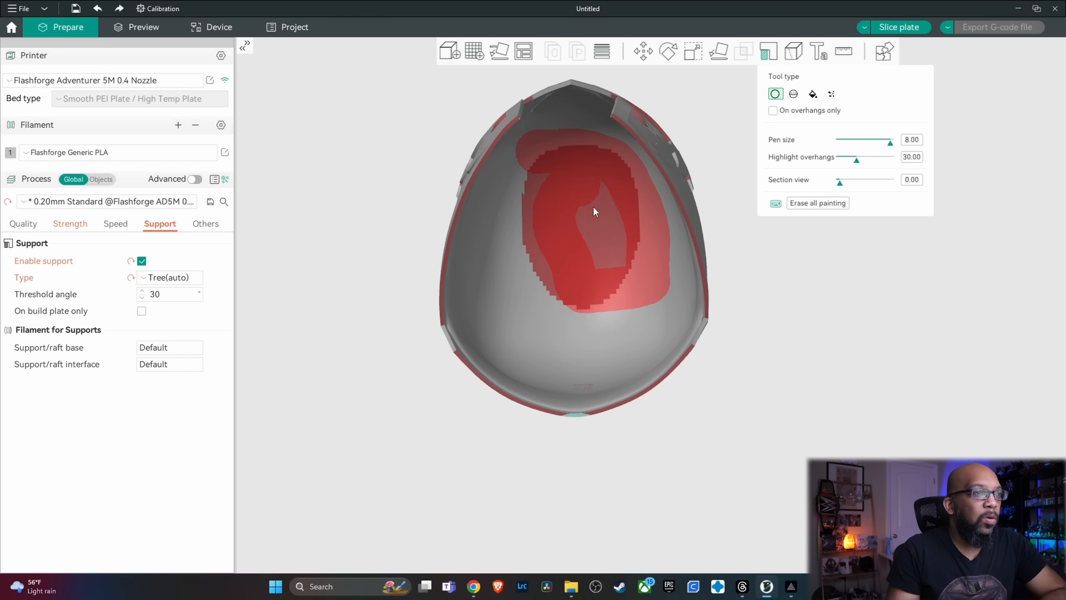
pyautogui.moveTo(573, 288); pyautogui.dragTo(522, 213)
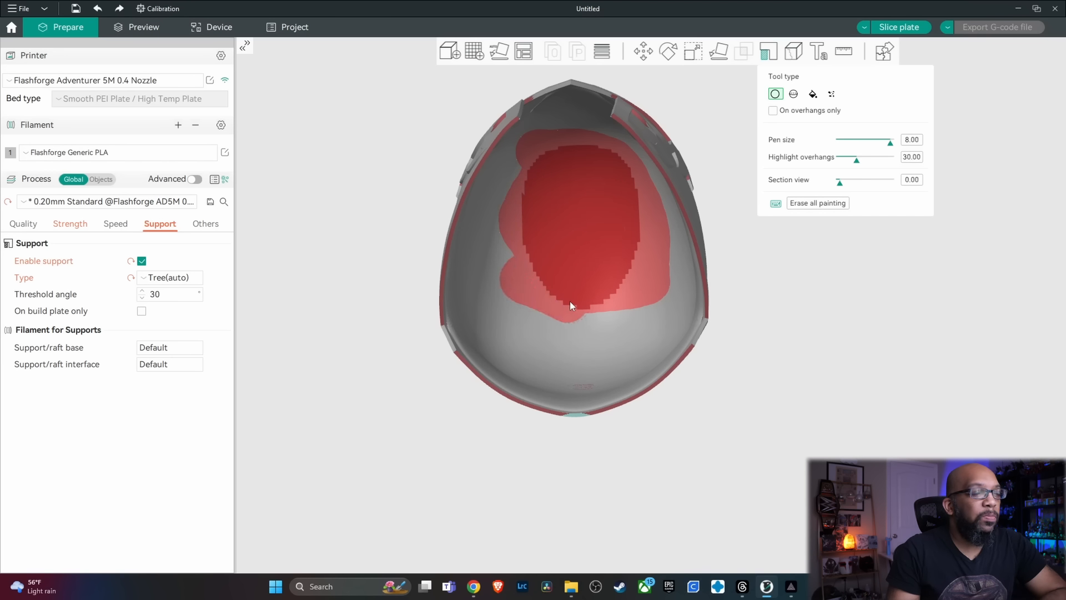
pyautogui.keyDown('shift'); pyautogui.click(521, 344); pyautogui.keyUp('shift')
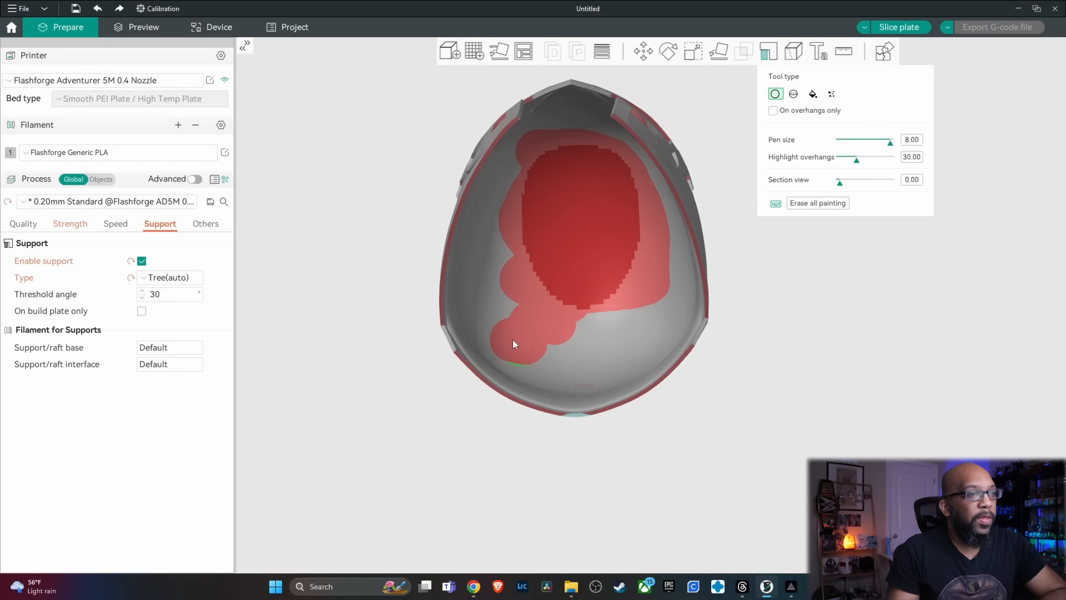
pyautogui.moveTo(521, 348); pyautogui.dragTo(622, 299)
pyautogui.moveTo(535, 297); pyautogui.dragTo(490, 220)
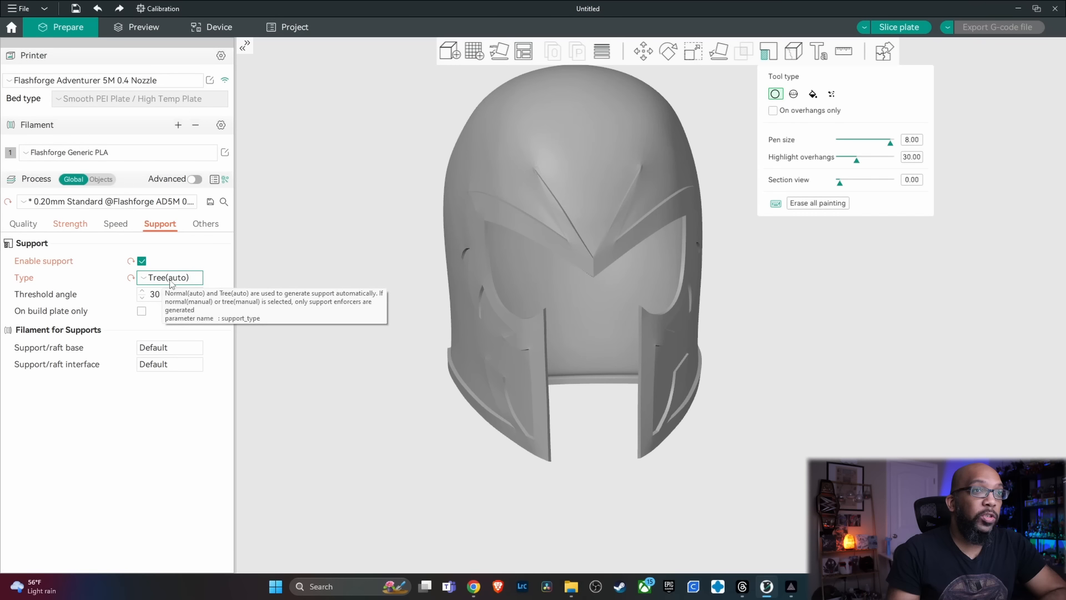
# Step: Slice the plate and run through the helmet's layers from top to bottom and back to check the supports
pyautogui.click(902, 32)
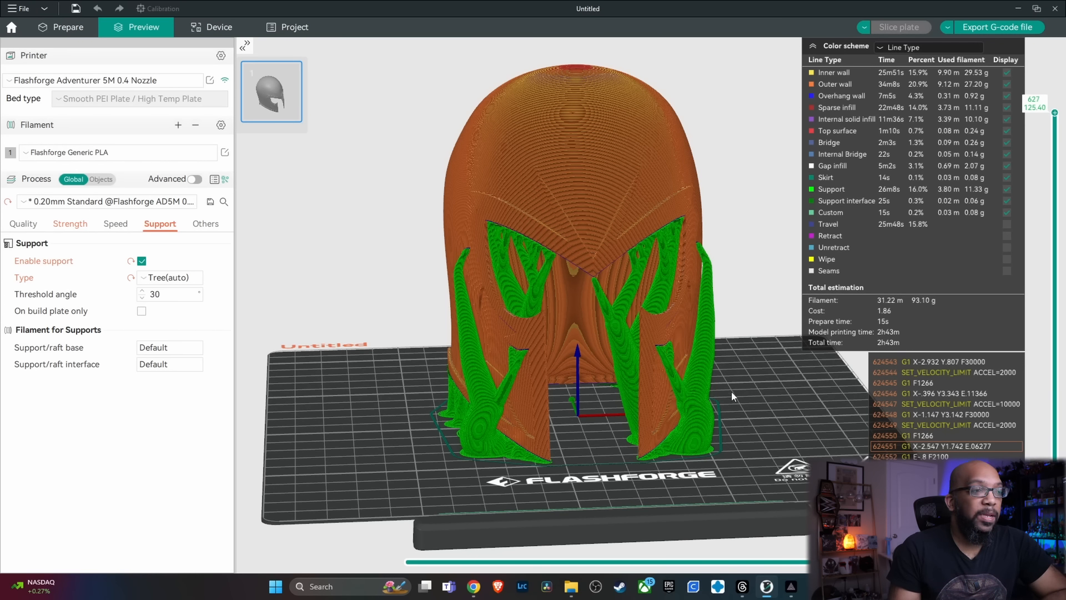
pyautogui.moveTo(750, 408); pyautogui.dragTo(750, 389, button='middle')
pyautogui.moveTo(749, 389); pyautogui.dragTo(758, 350)
pyautogui.scroll(-3, 740, 332)
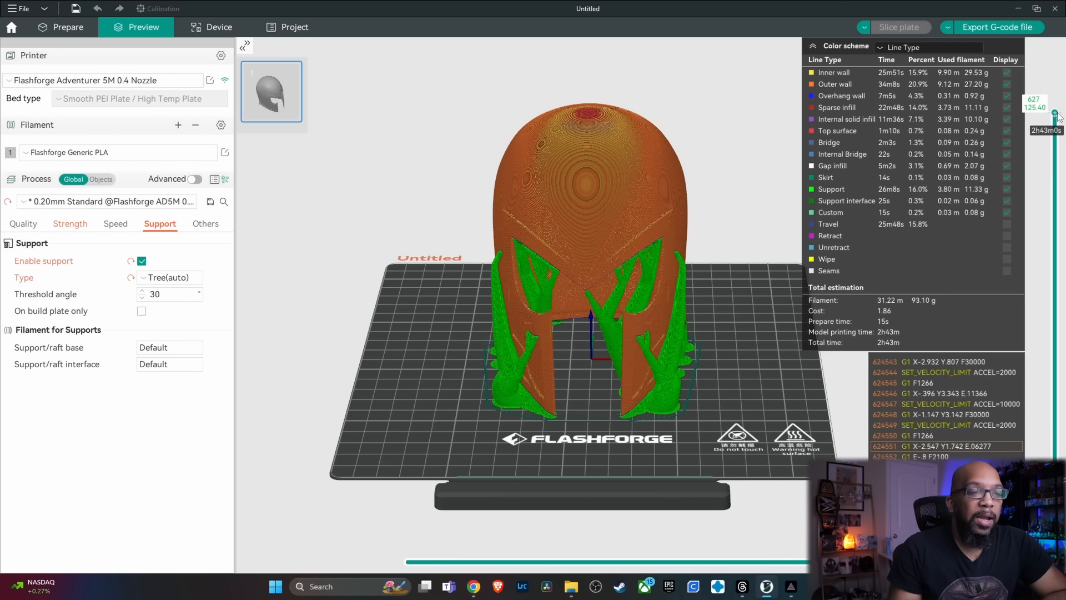
pyautogui.moveTo(1057, 117); pyautogui.dragTo(1060, 539)
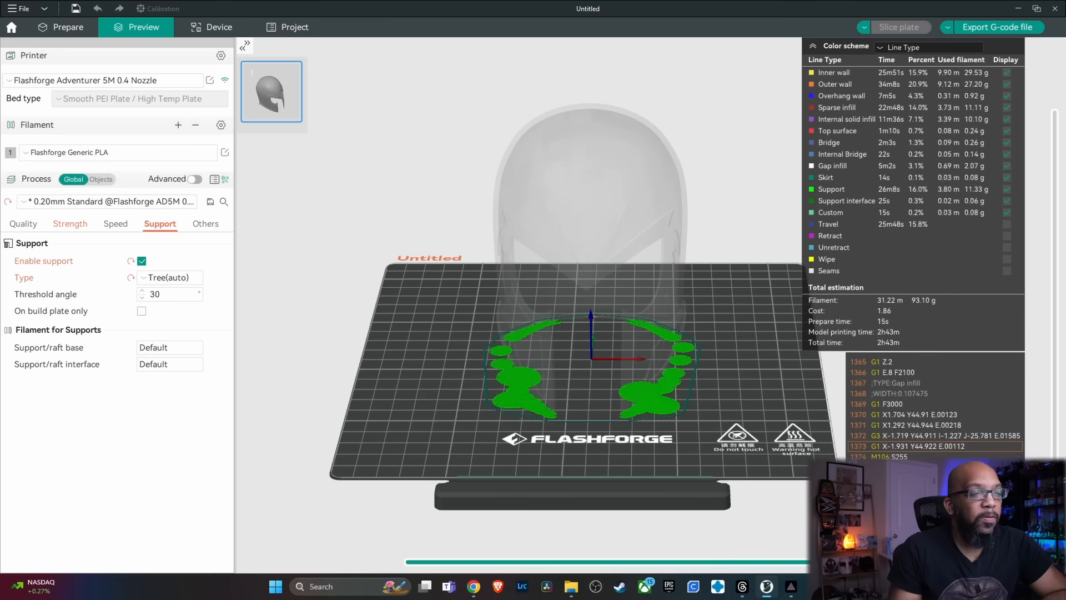
pyautogui.moveTo(1059, 494); pyautogui.dragTo(1055, 113)
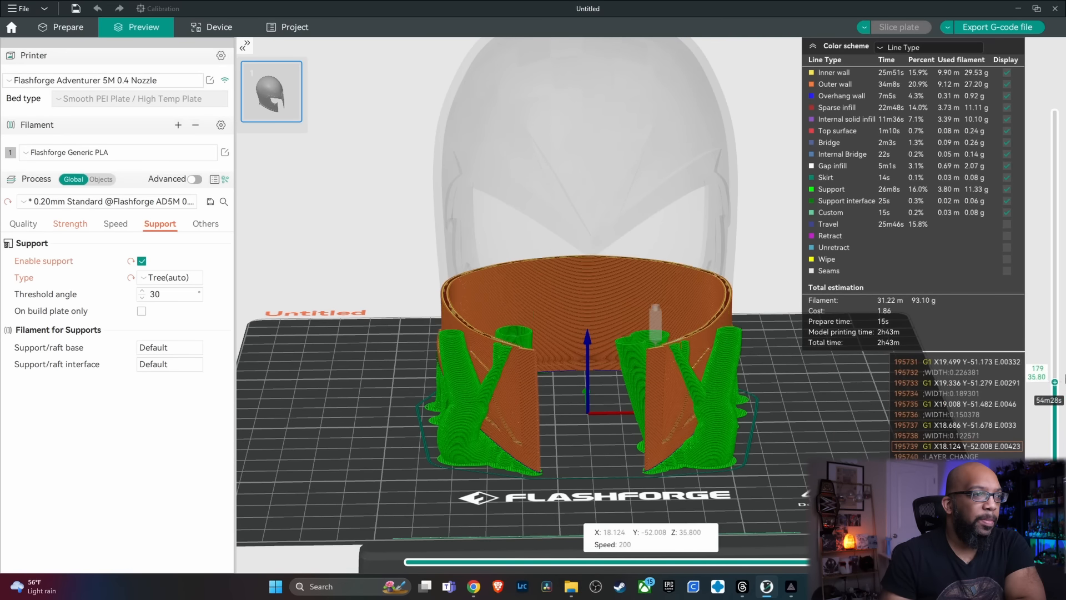
# Step: Examine the tree supports along the helmet's side and rear lower edge in the sliced preview
pyautogui.scroll(-4, 683, 178)
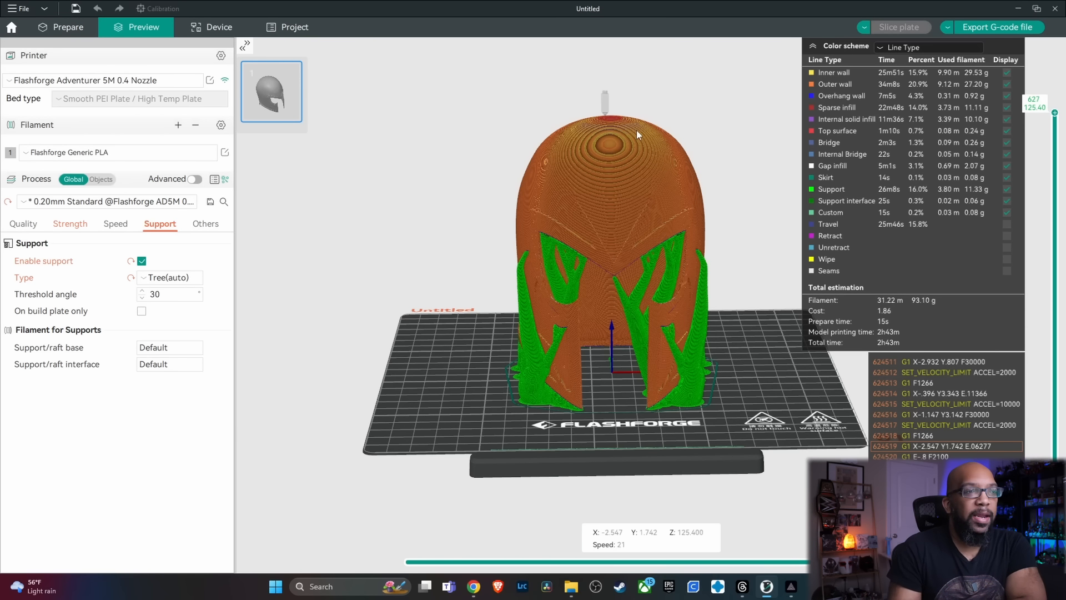
pyautogui.moveTo(758, 384); pyautogui.dragTo(627, 394)
pyautogui.scroll(3, 660, 391)
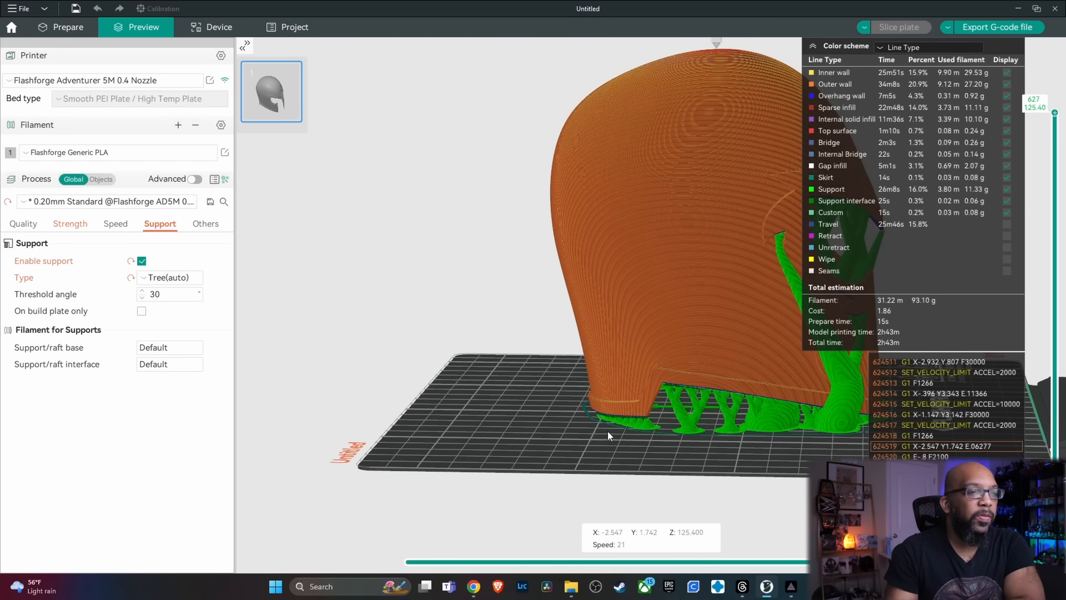
pyautogui.moveTo(610, 445)
pyautogui.mouseDown()
pyautogui.moveTo(600, 444)
pyautogui.moveTo(621, 441)
pyautogui.mouseUp()
pyautogui.moveTo(531, 405); pyautogui.dragTo(437, 409)
pyautogui.moveTo(578, 427); pyautogui.dragTo(481, 379)
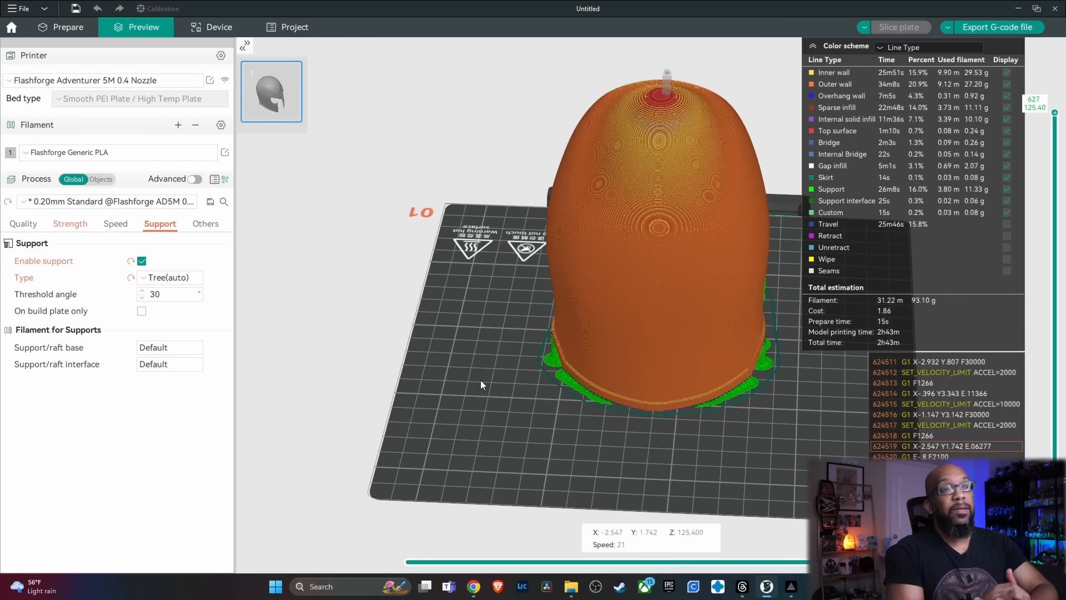